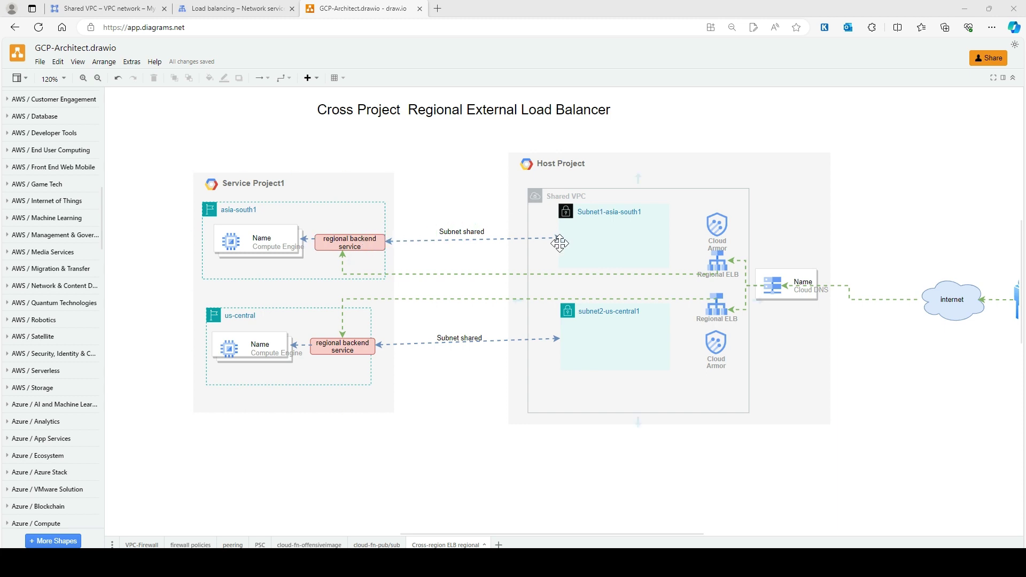
Examine the Cross Project Regional External Load Balancer diagram and the Regional external Application Load Balancer component diagram beneath it
left_click(378, 224)
left_click(516, 237)
key("Escape")
left_click(325, 254)
scroll(428, 456, "down", 3)
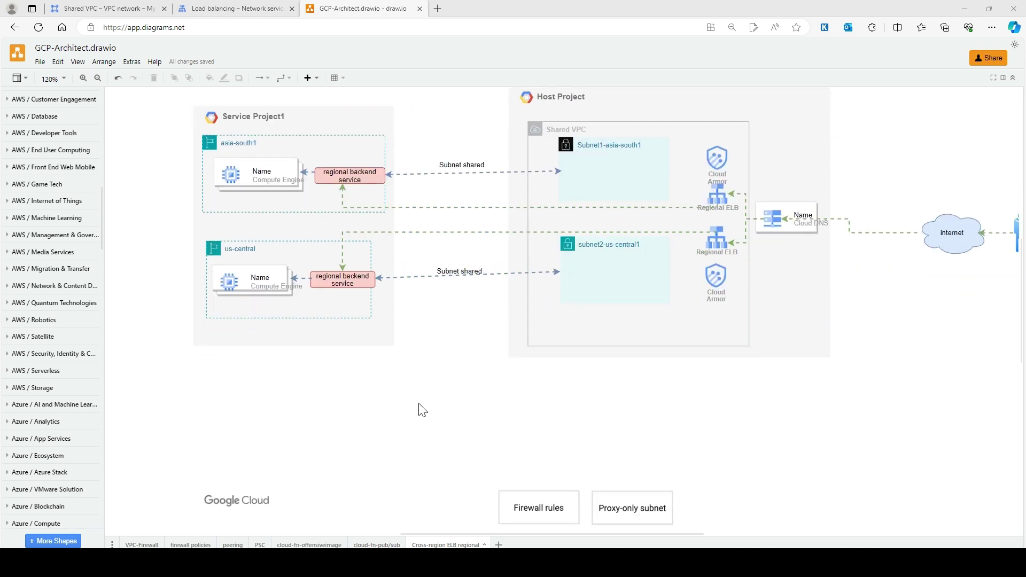
scroll(422, 410, "down", 10)
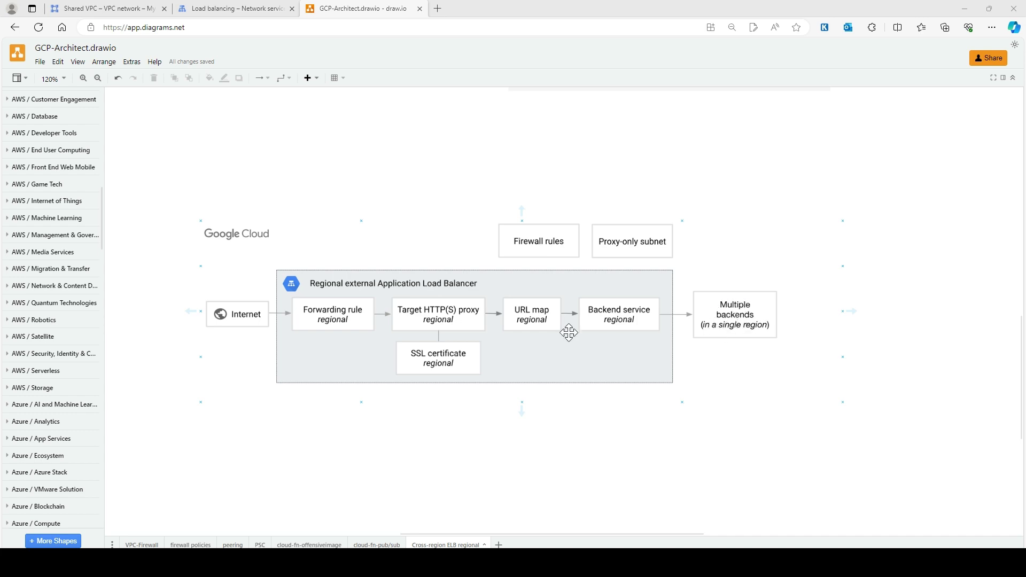
scroll(568, 332, "up", 10)
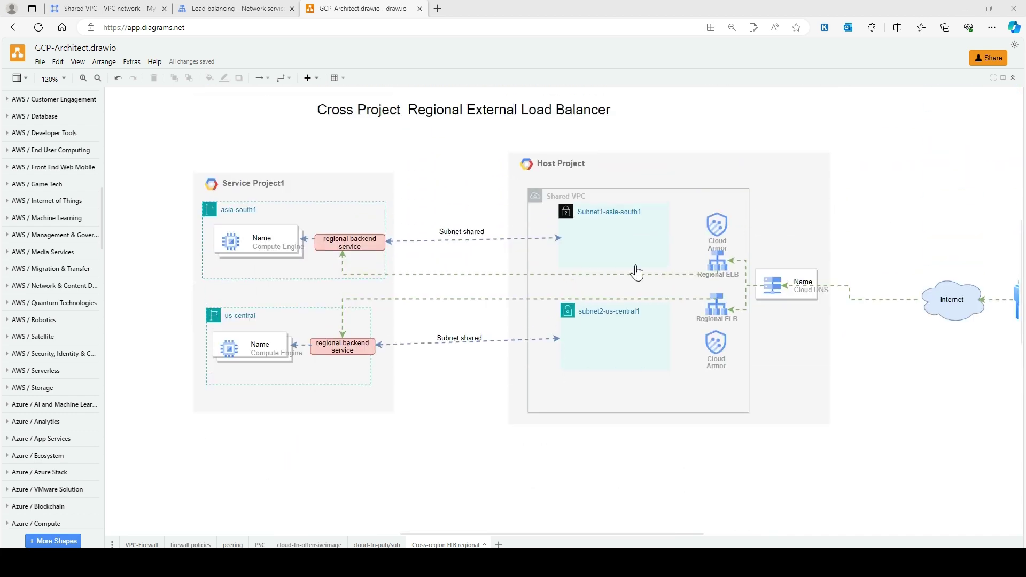
scroll(606, 389, "down", 10)
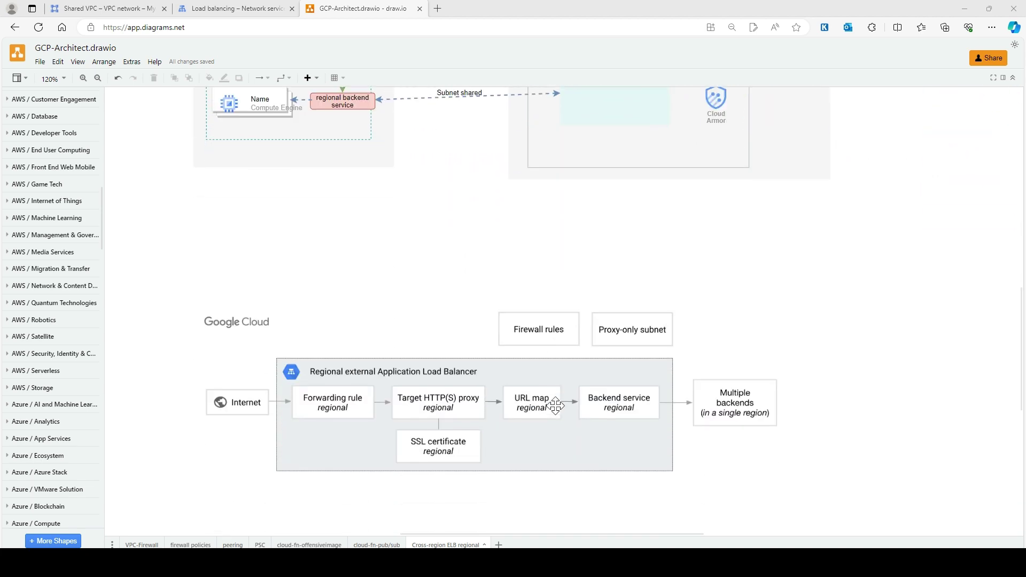
scroll(588, 406, "up", 5)
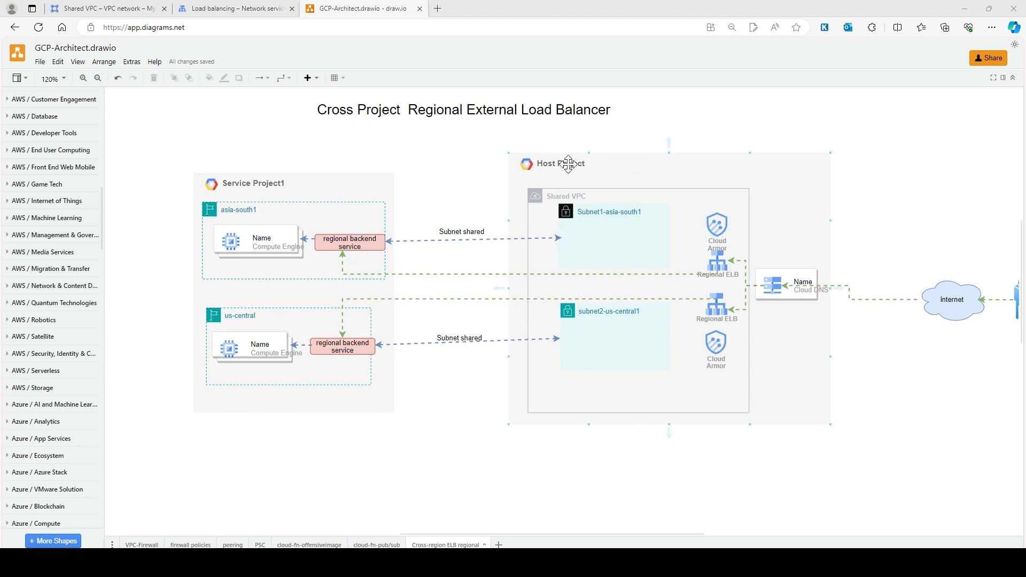
scroll(694, 251, "down", 5)
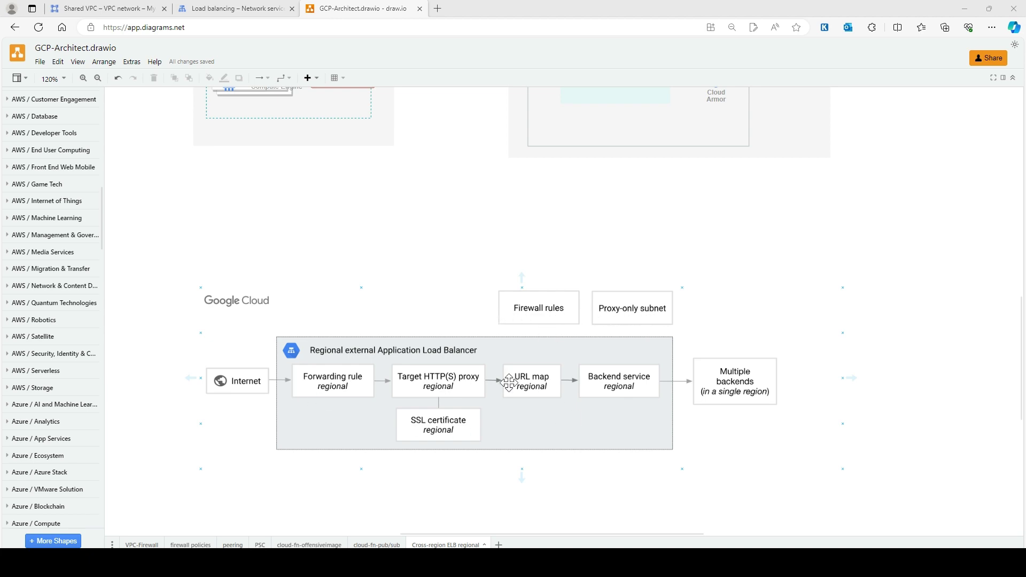
scroll(509, 379, "up", 5)
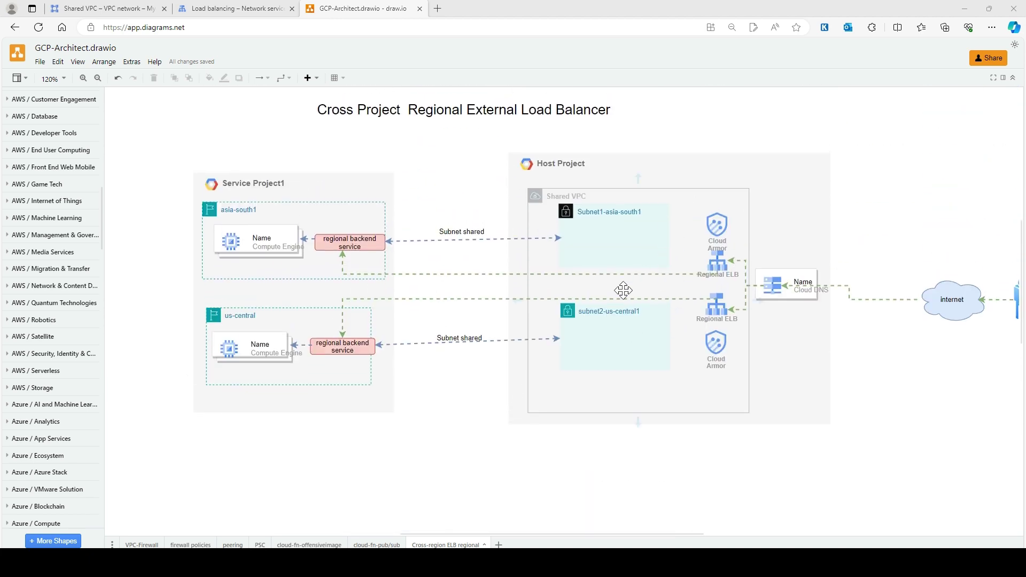
scroll(624, 290, "down", 4)
scroll(486, 343, "up", 4)
left_click(430, 340)
left_click(438, 371)
scroll(624, 533, "right", 3)
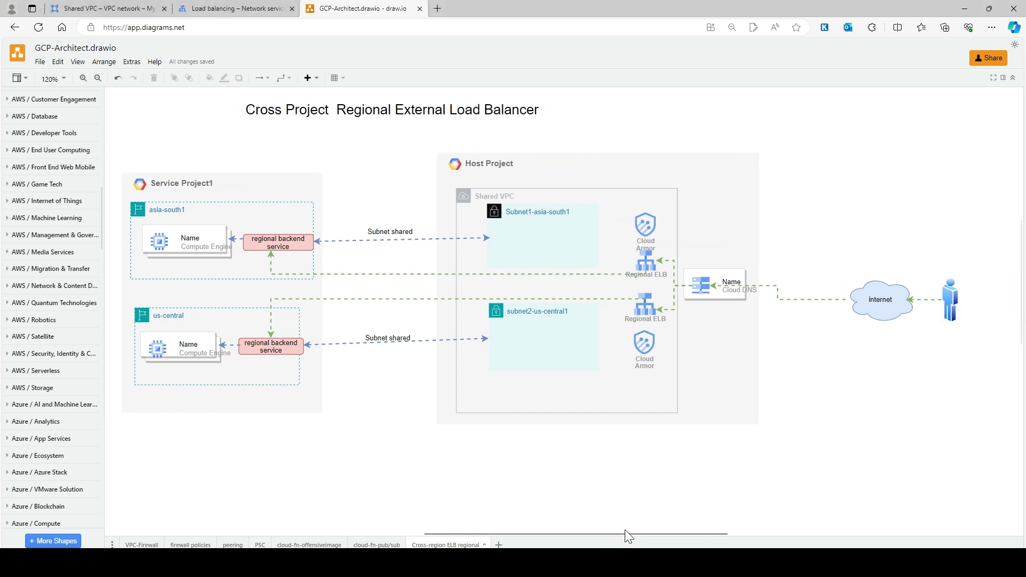
scroll(609, 528, "left", 2)
scroll(609, 528, "left", 2)
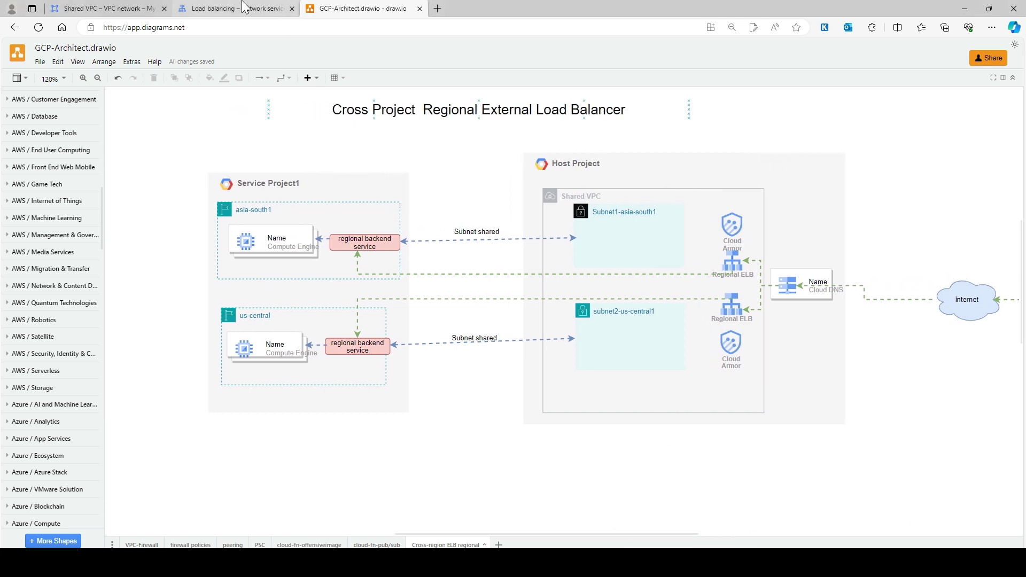
Switch to the Google Cloud VPC network page of My Project 11118 and view the subnets of vpc-1
left_click(99, 7)
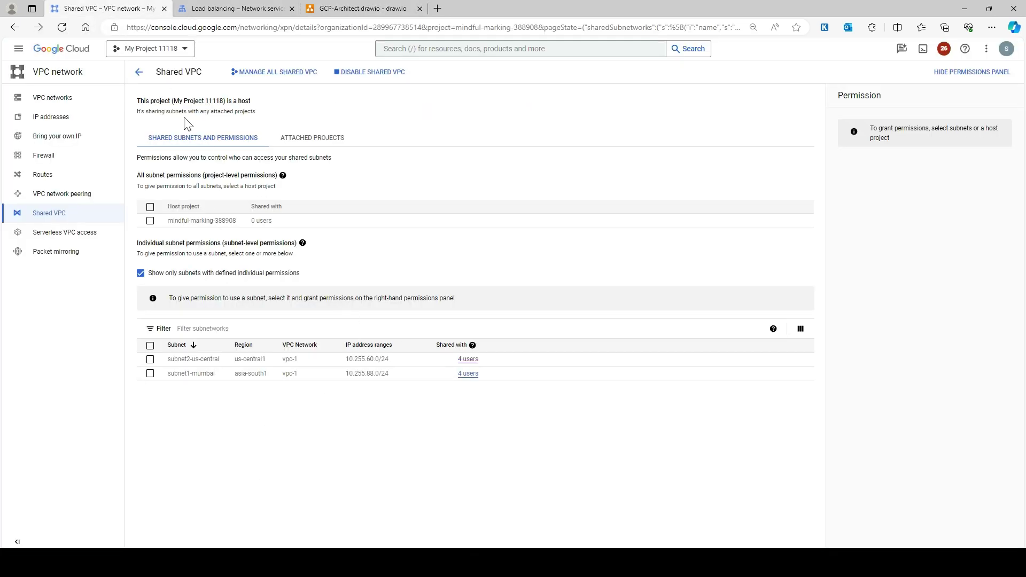
left_click(84, 104)
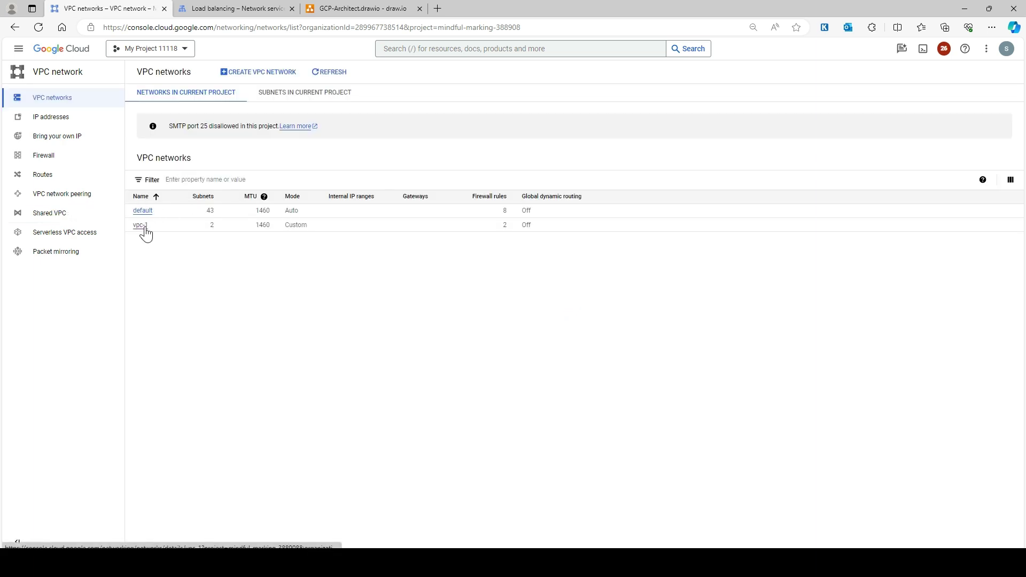
left_click(141, 225)
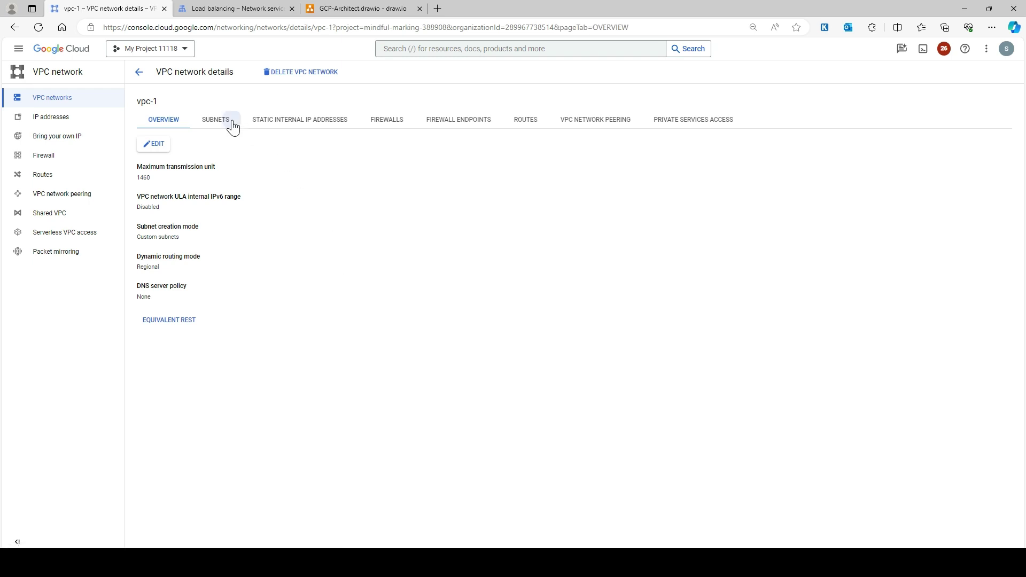
left_click(232, 126)
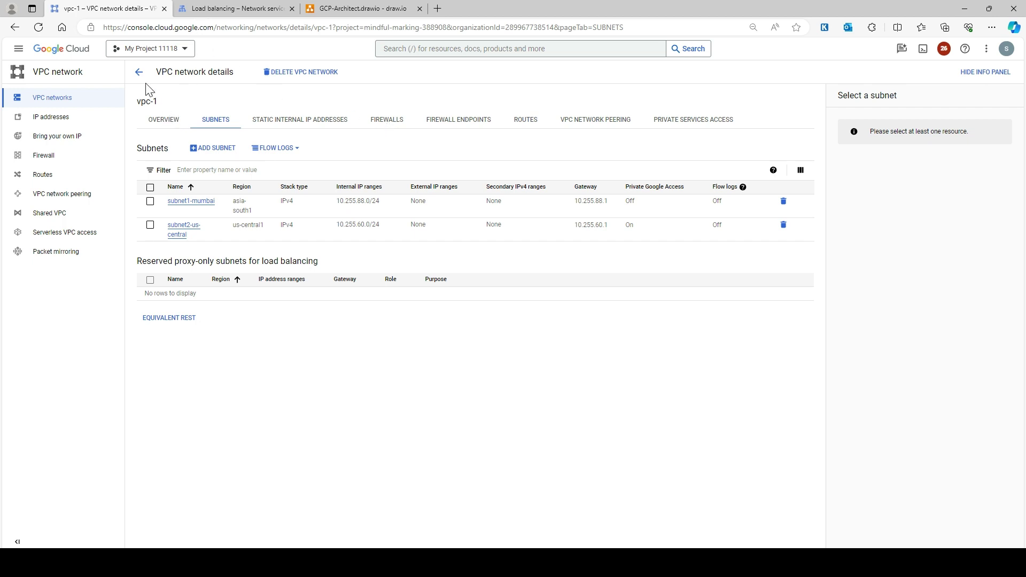
Review the Shared VPC permissions of subnet1-mumbai, including the Compute Network User principals, and deselect the subnet
left_click(48, 212)
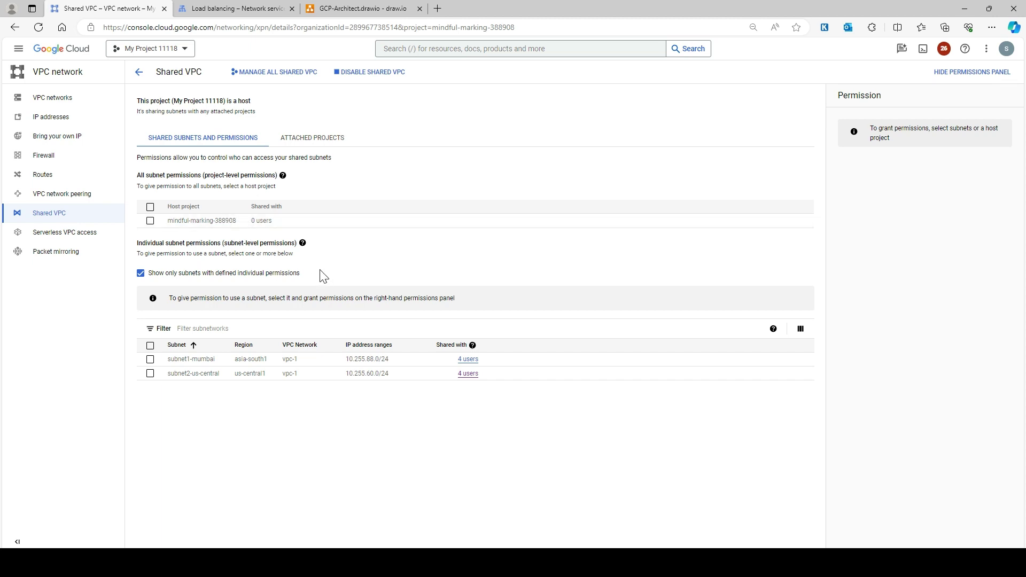
left_click(150, 359)
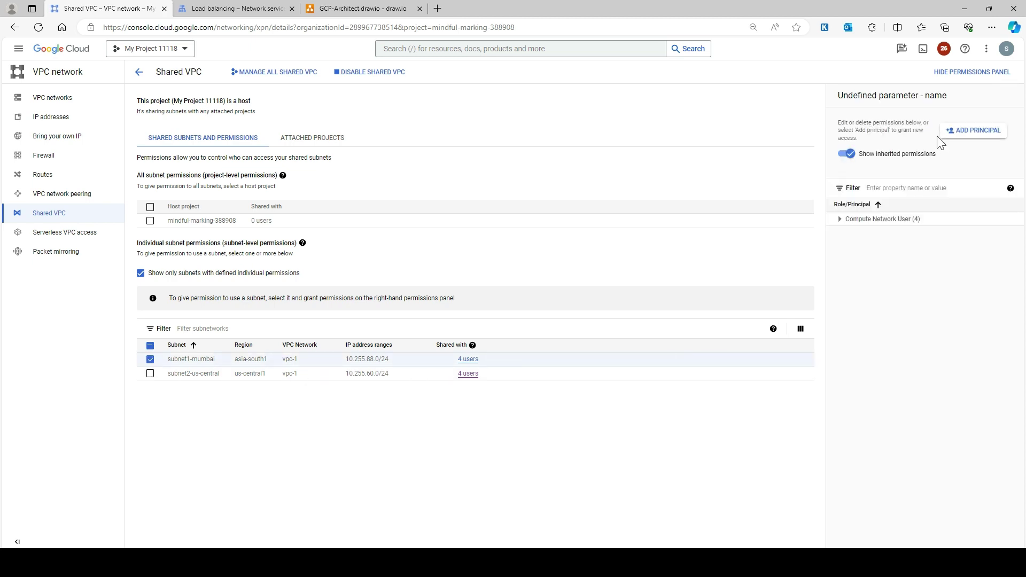
left_click(841, 220)
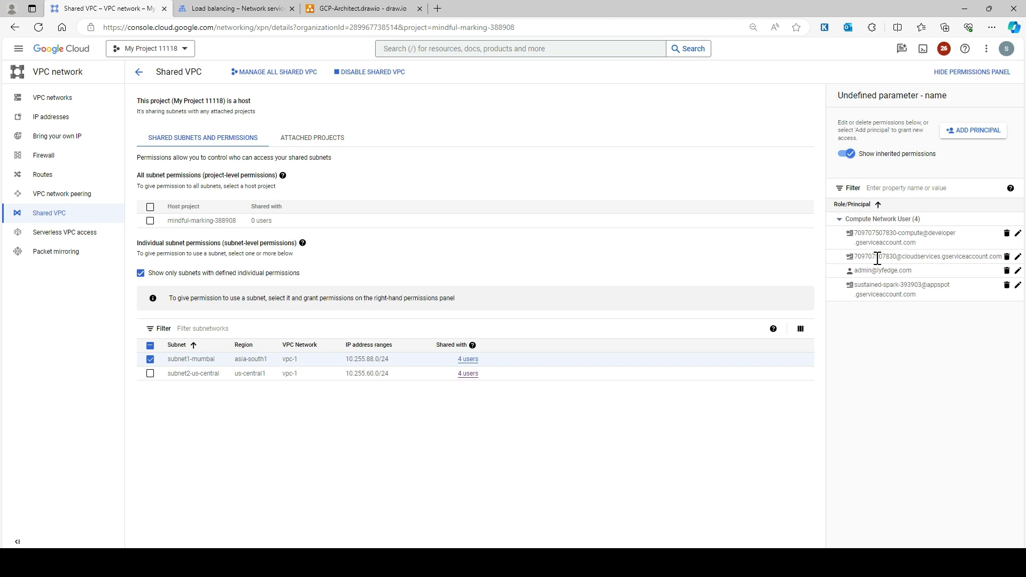
left_click(150, 360)
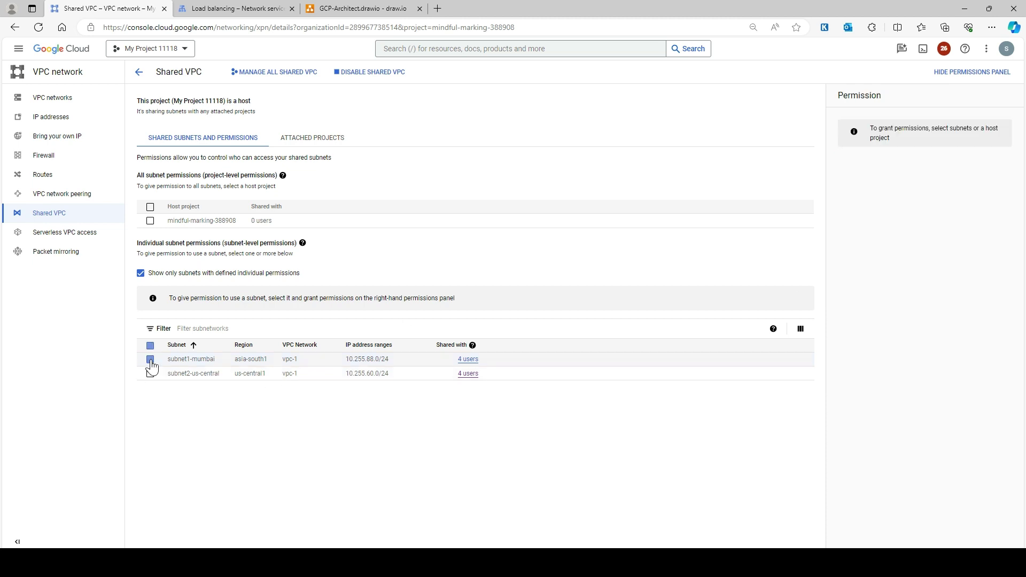
Compare the projects selected on the Load balancing and Shared VPC pages, and check the service project in the architecture diagram
left_click(227, 7)
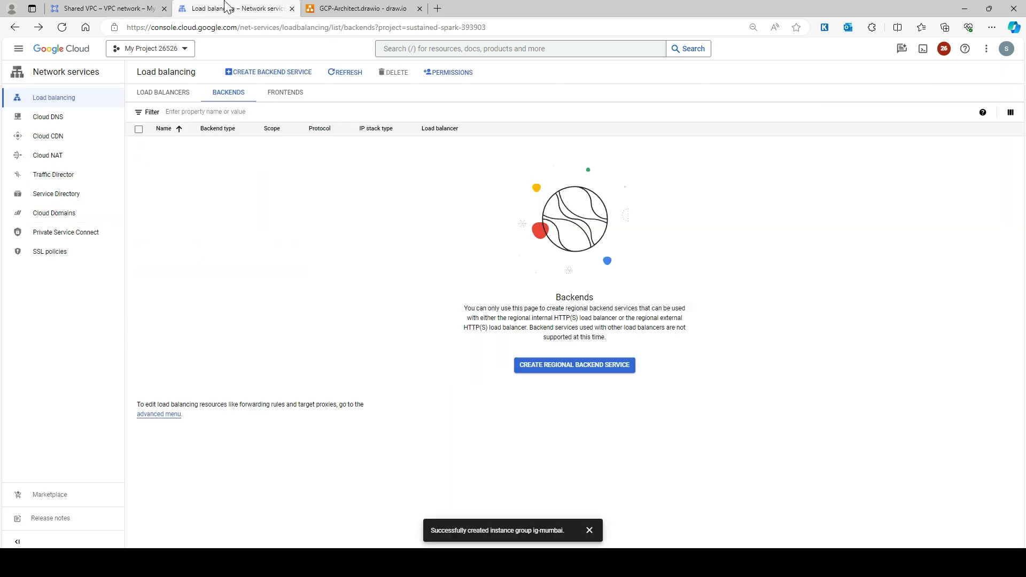
left_click(184, 49)
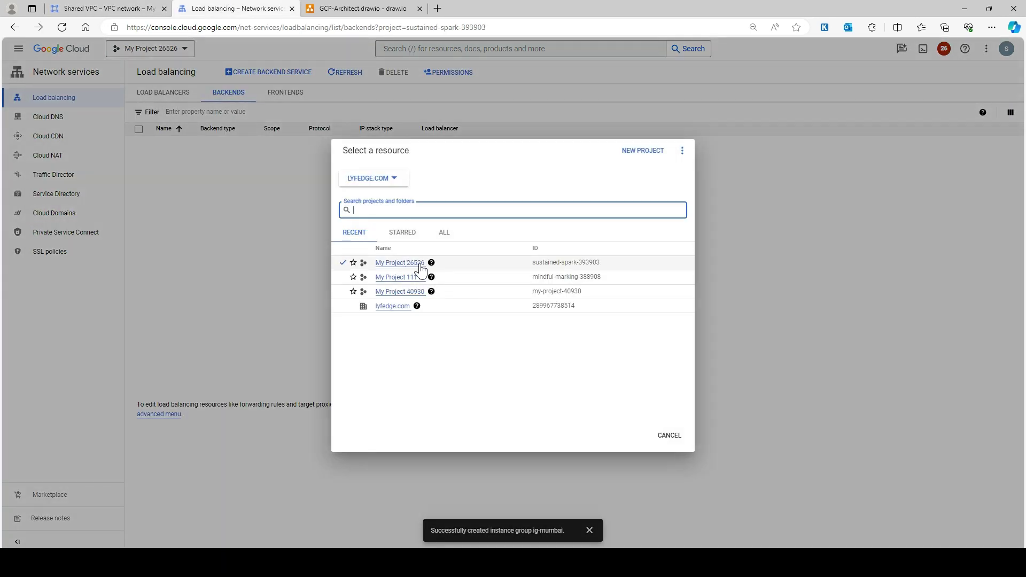
left_click(439, 88)
left_click(112, 8)
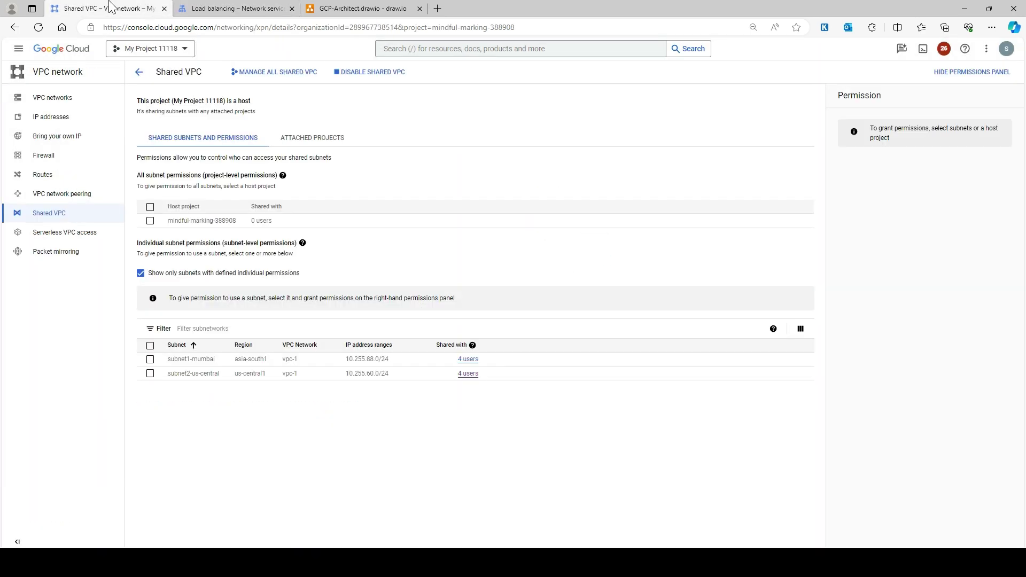
left_click(184, 52)
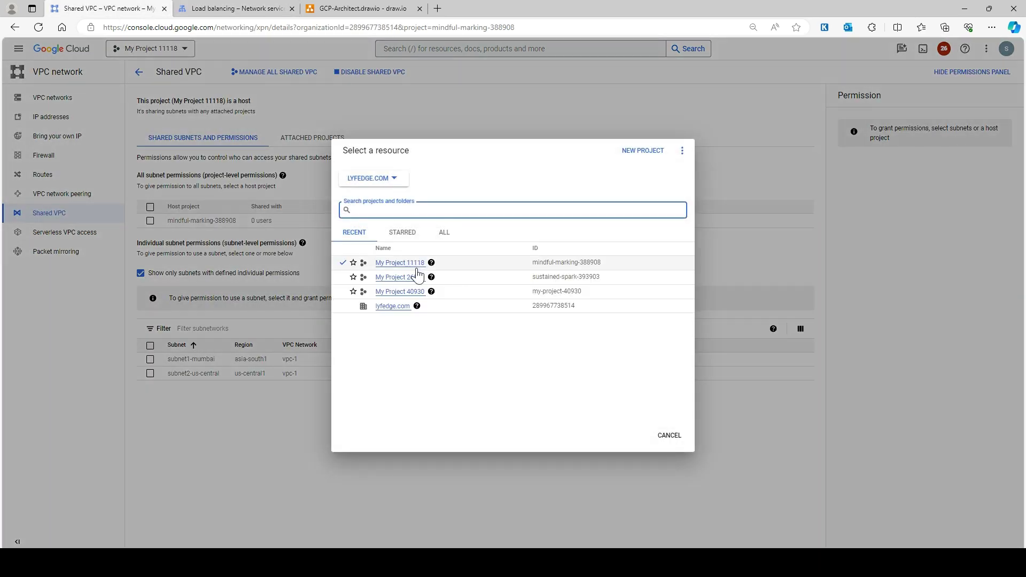
left_click(367, 117)
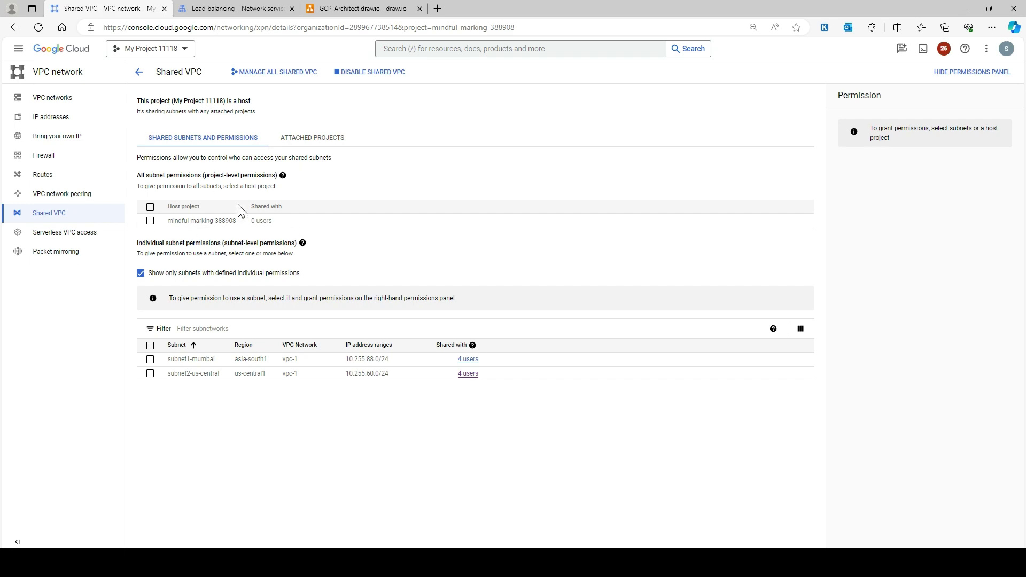
left_click(238, 6)
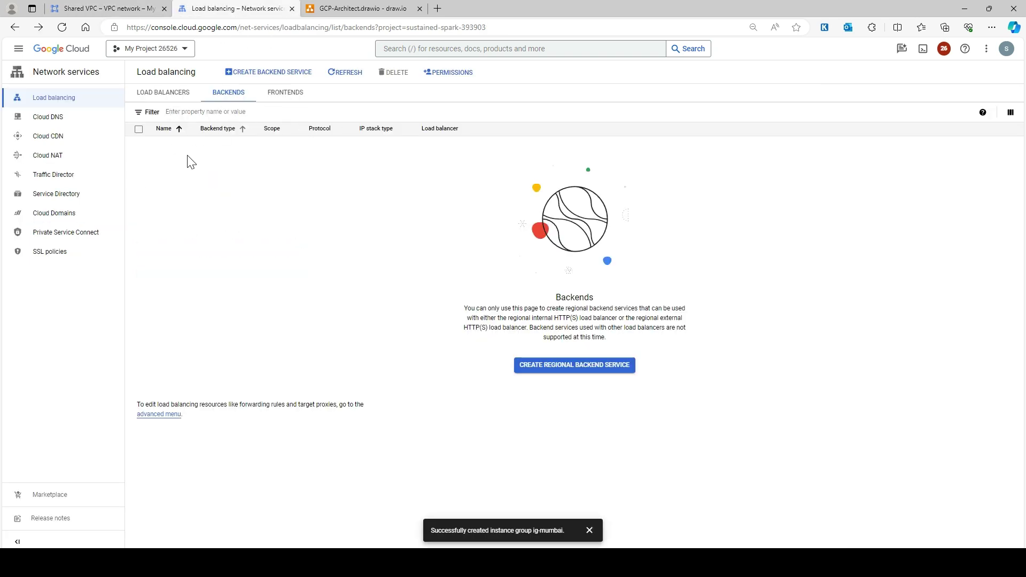
left_click(364, 8)
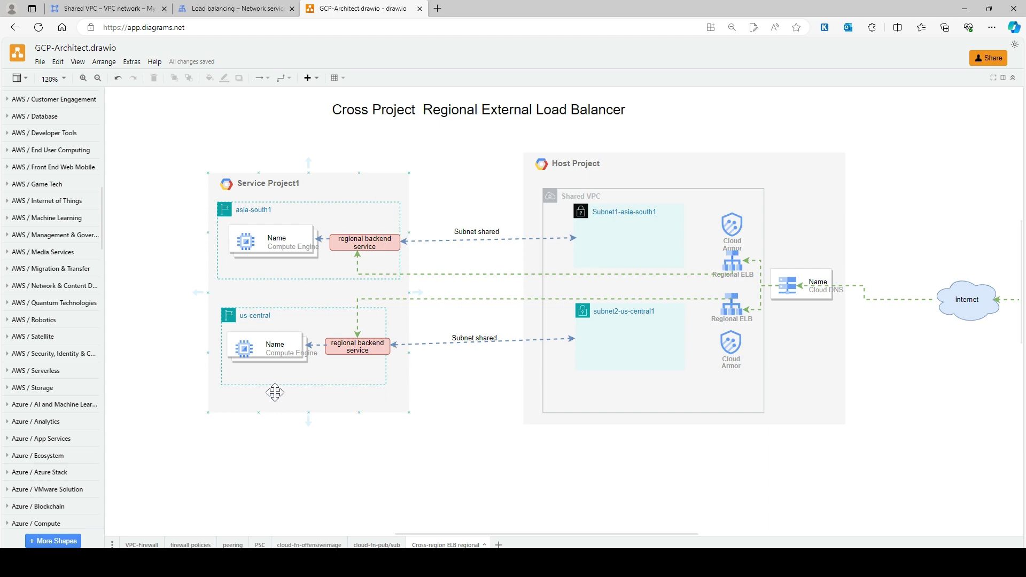
View the Compute Engine VM instances of My Project 26526 and dismiss the instance group notification
left_click(201, 7)
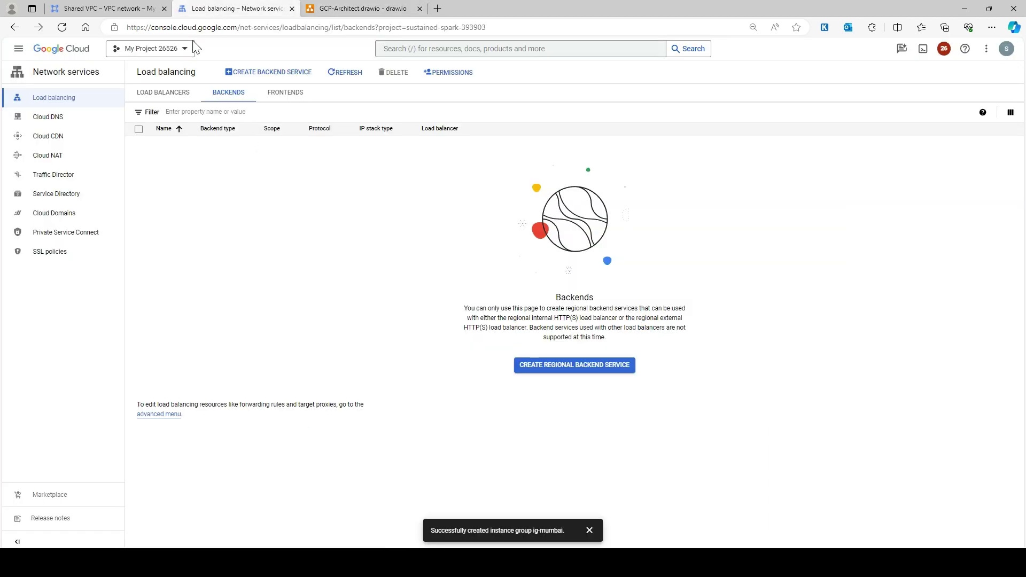
left_click(18, 48)
mouse_move(81, 243)
left_click(160, 88)
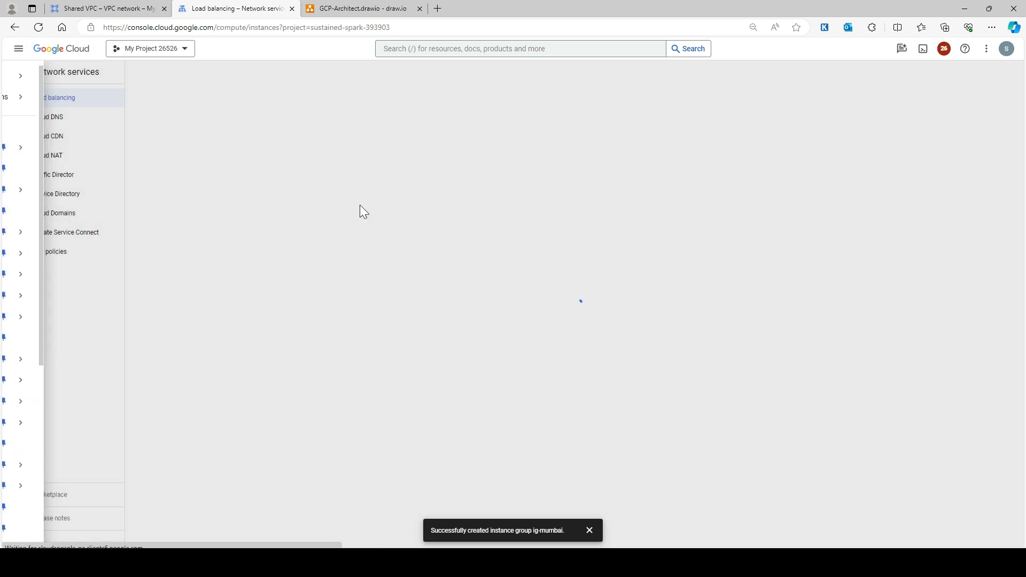
left_click(588, 531)
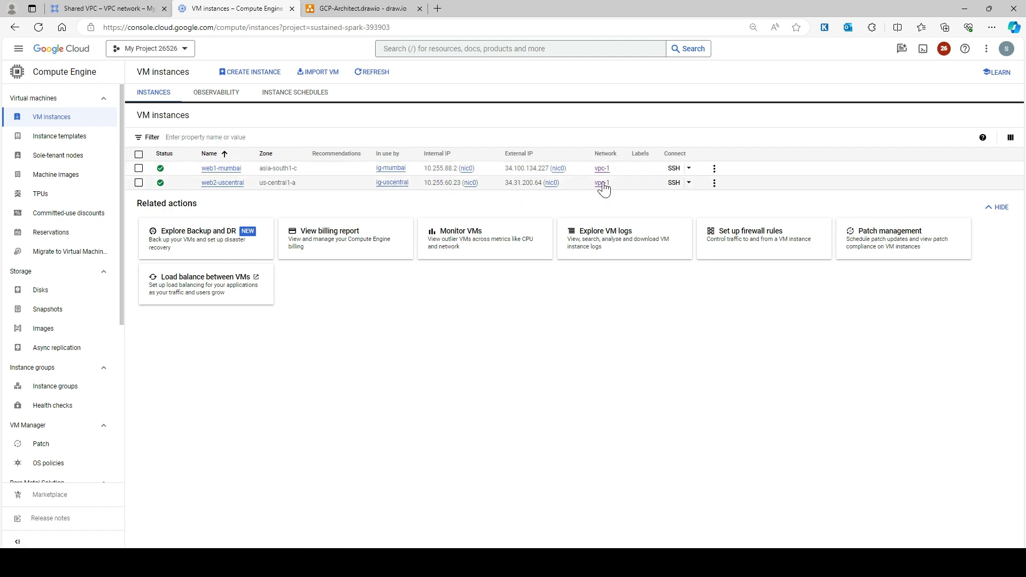
Start creating a VM instance in My Project 26526 and expand its advanced networking options down to the network interfaces
left_click(250, 75)
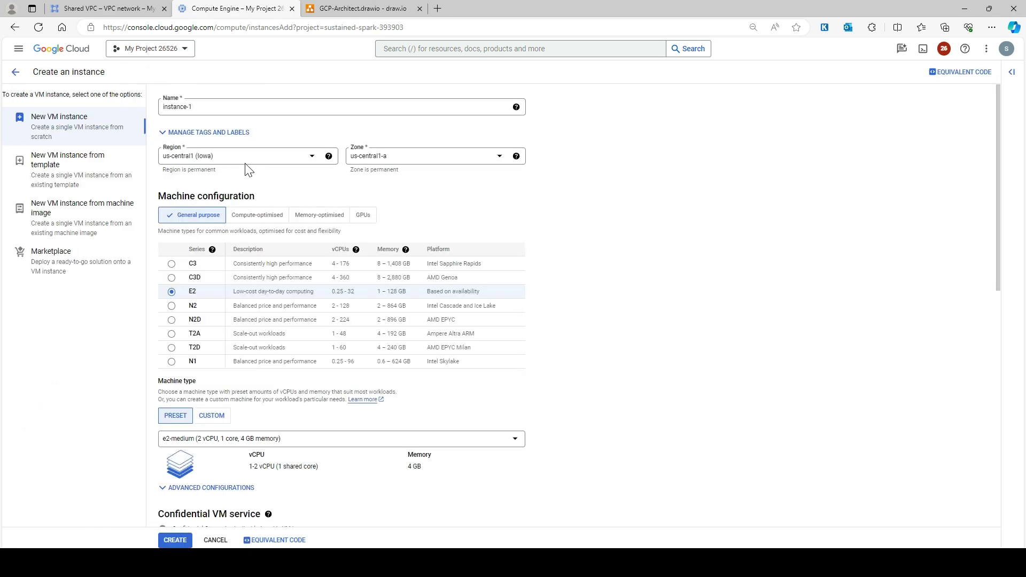
scroll(245, 167, "down", 3)
scroll(263, 219, "down", 10)
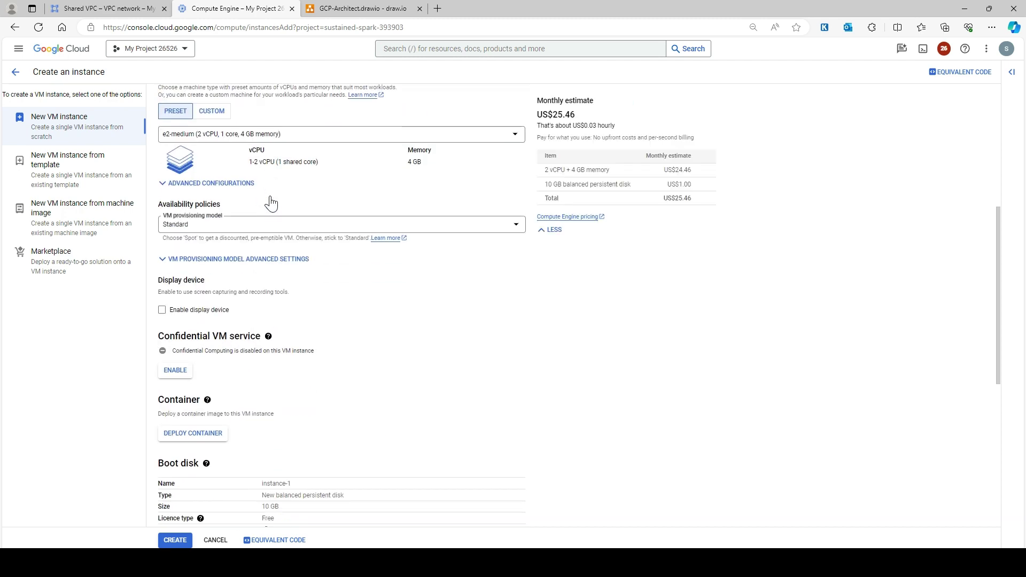
left_click(212, 510)
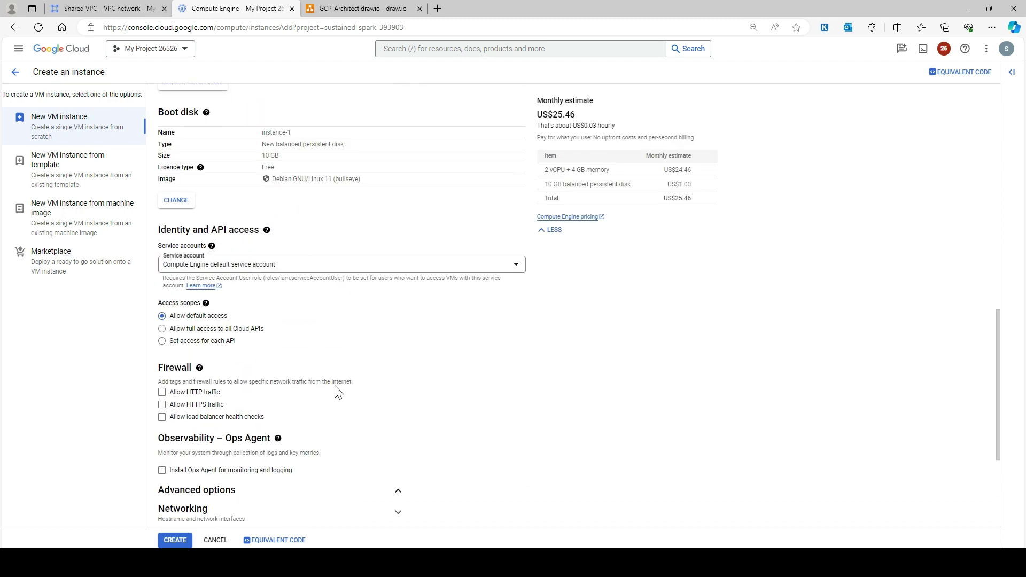
scroll(280, 330, "down", 3)
left_click(218, 335)
scroll(338, 337, "down", 5)
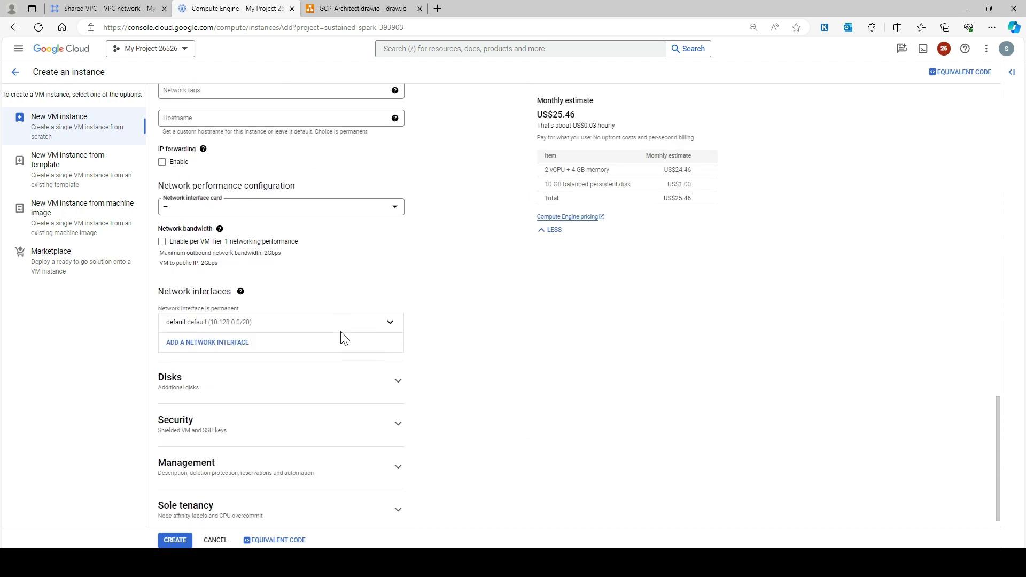
Set the default network interface to use networks shared from the host project, and compare its shared subnetwork choices with the Shared VPC subnets
left_click(249, 322)
scroll(251, 323, "down", 3)
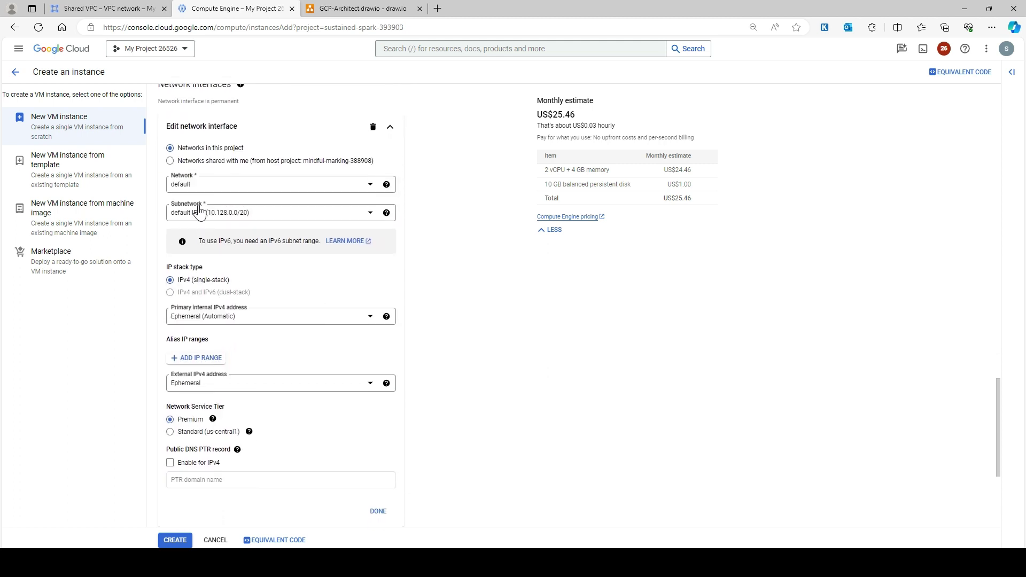
left_click(170, 161)
left_click(213, 185)
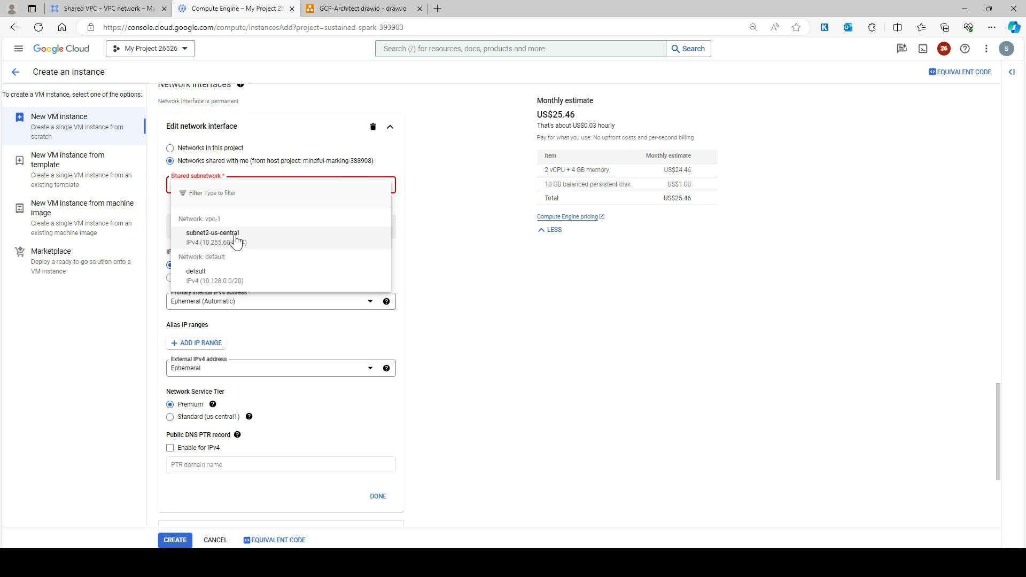
left_click(94, 9)
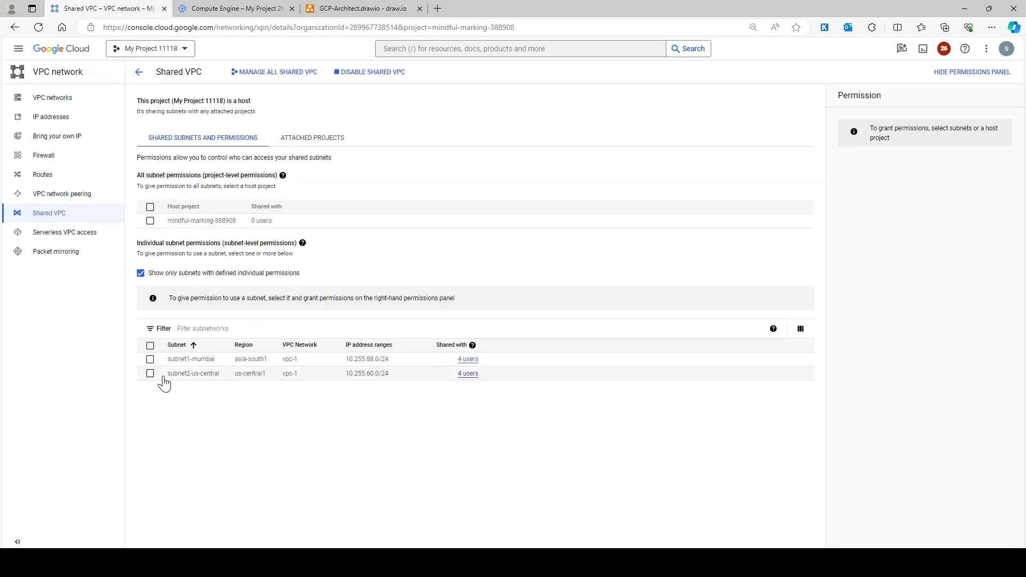
left_click(221, 7)
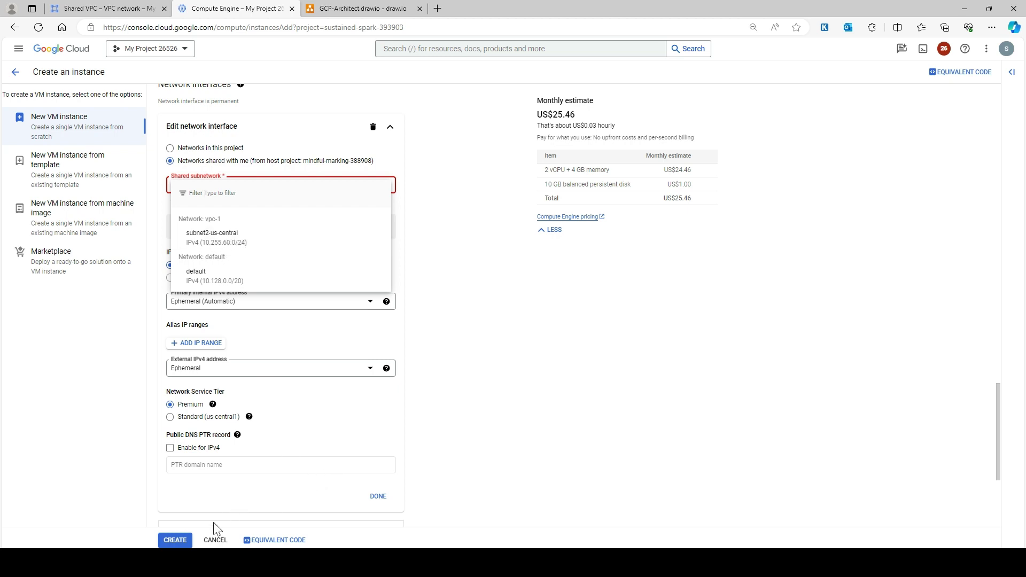
Leave the VM creation form without creating an instance, and check the shared subnets in the architecture diagram against the VM instances list
left_click(15, 73)
left_click(15, 72)
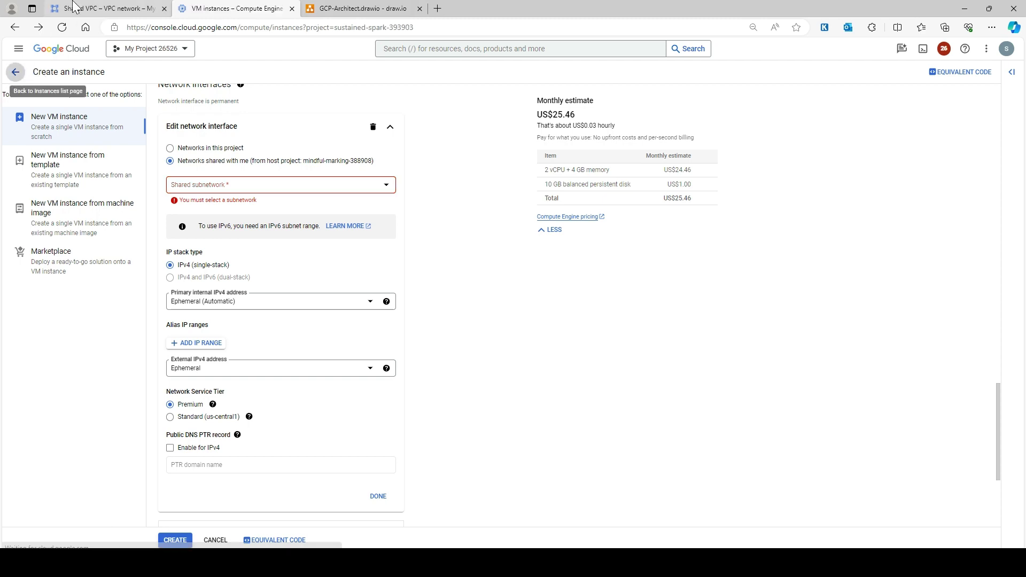
left_click(364, 8)
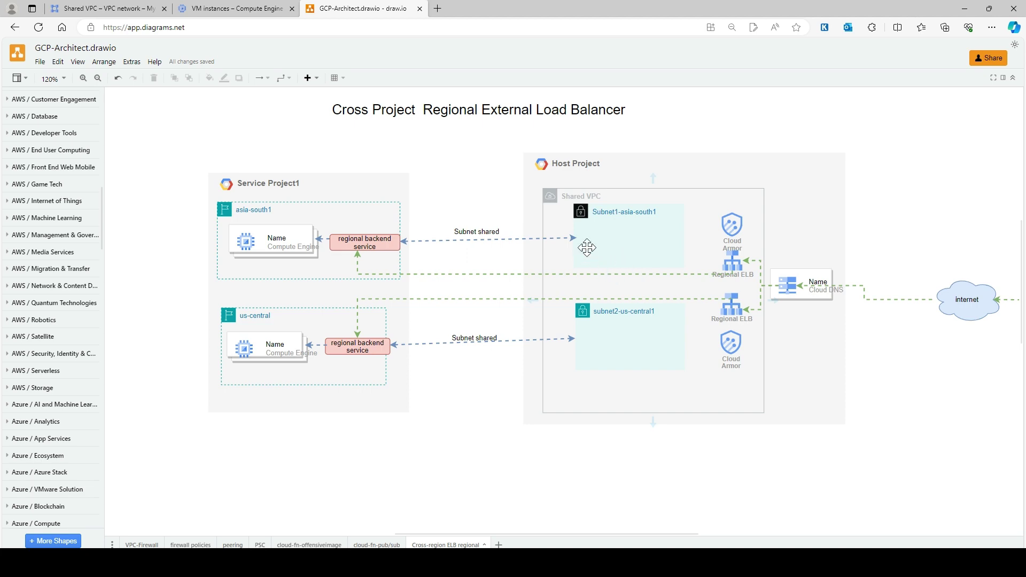
left_click(105, 8)
left_click(241, 9)
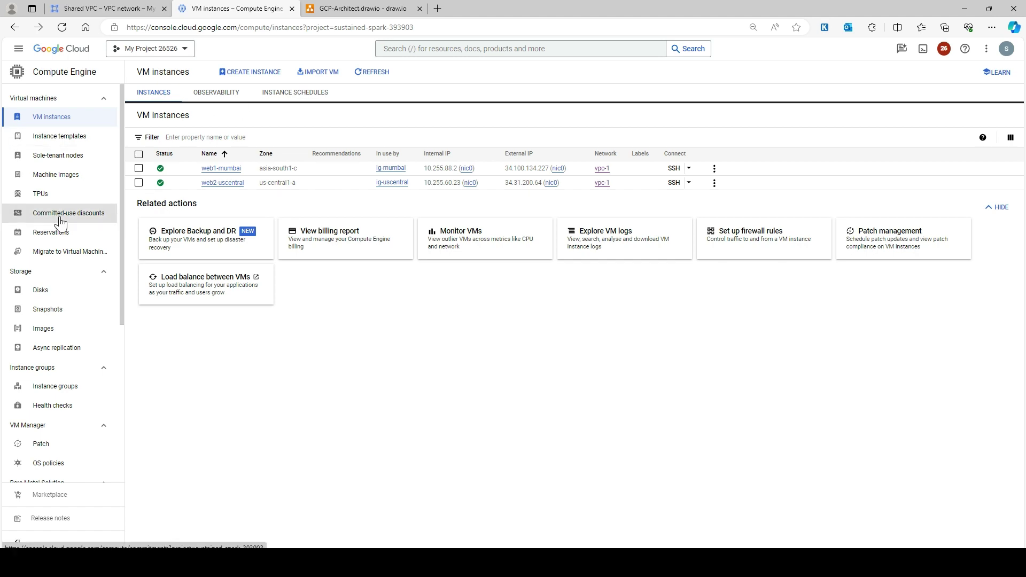
scroll(60, 222, "down", 5)
scroll(60, 222, "up", 5)
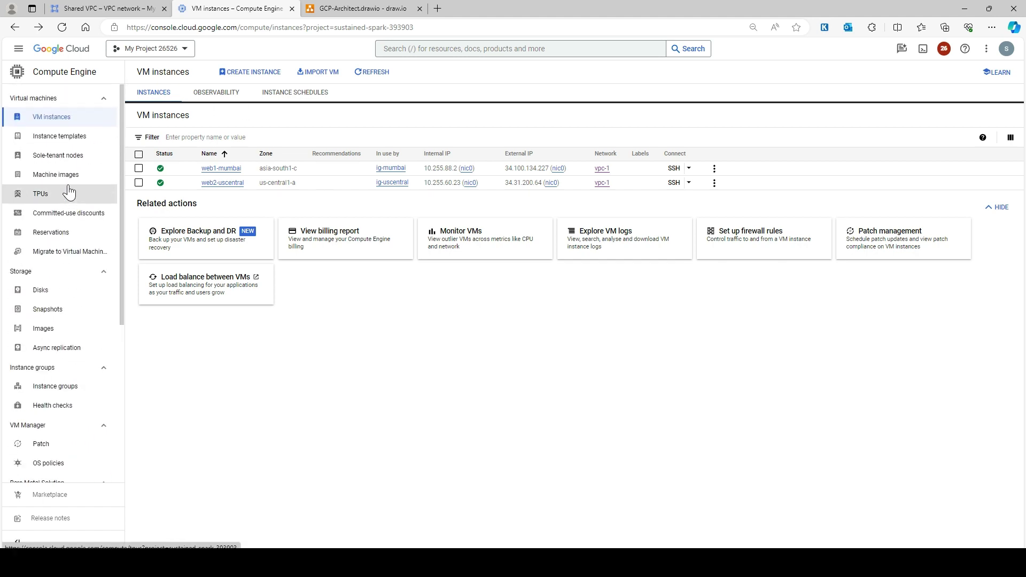
Open the Load balancing page of My Project 26526 and check the host and service projects in the architecture diagram
left_click(18, 48)
scroll(57, 319, "down", 1)
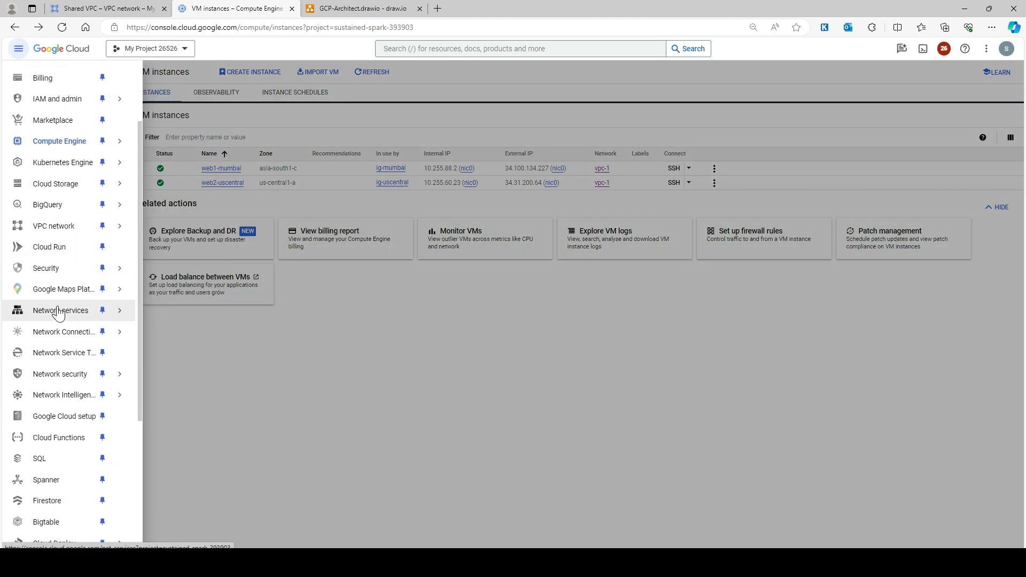
mouse_move(57, 339)
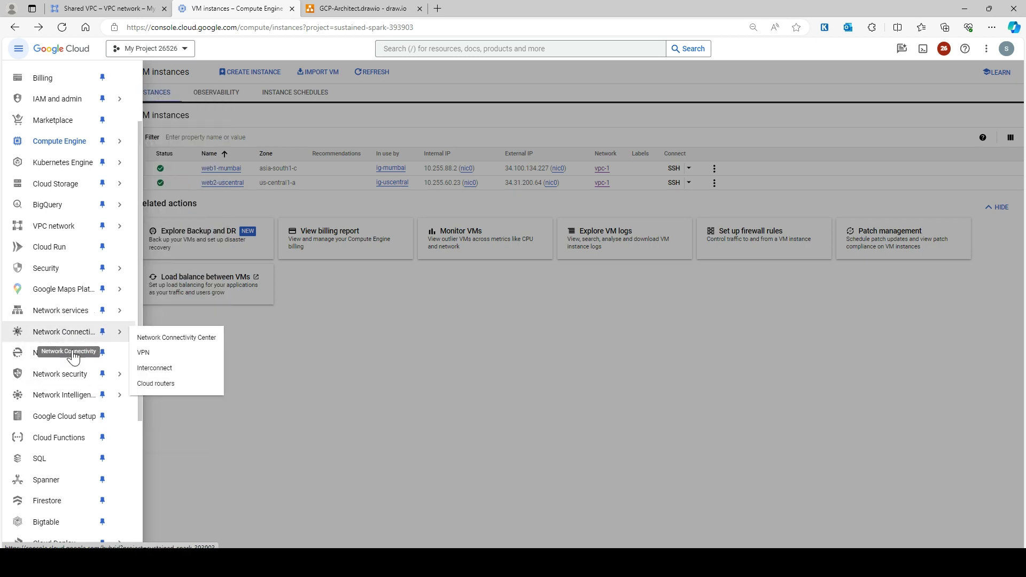
mouse_move(107, 311)
left_click(163, 318)
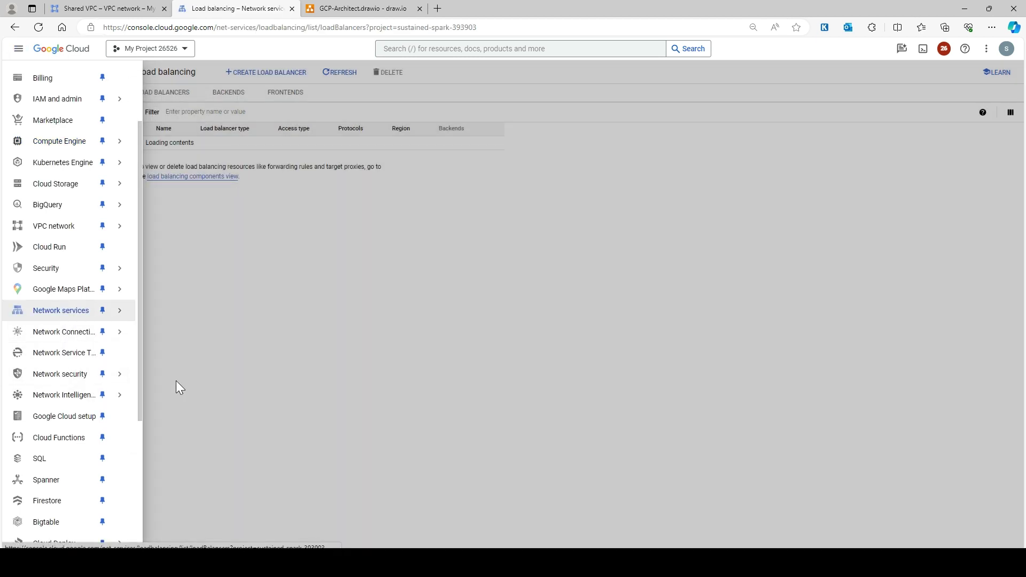
left_click(351, 7)
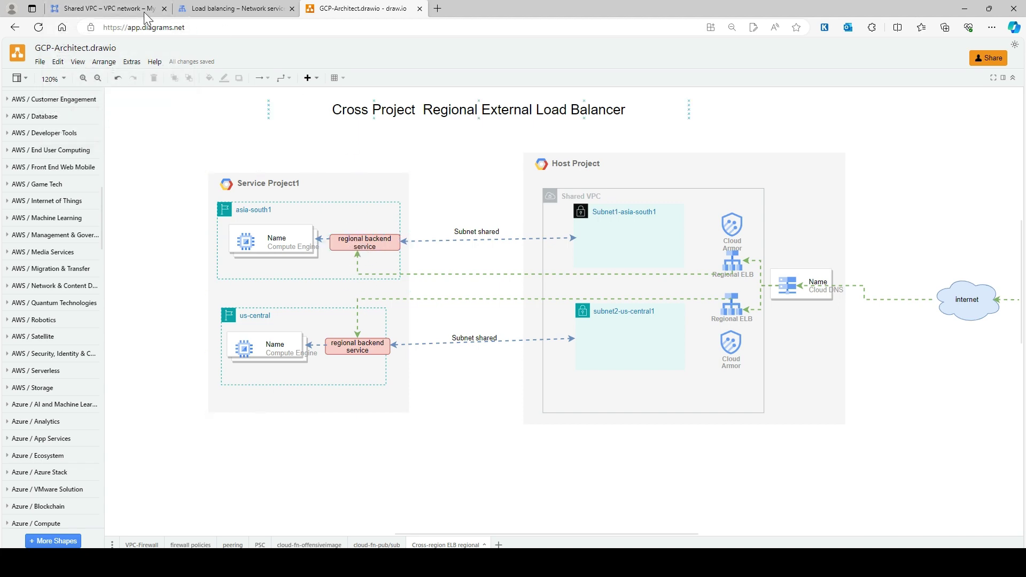
left_click(94, 7)
left_click(264, 9)
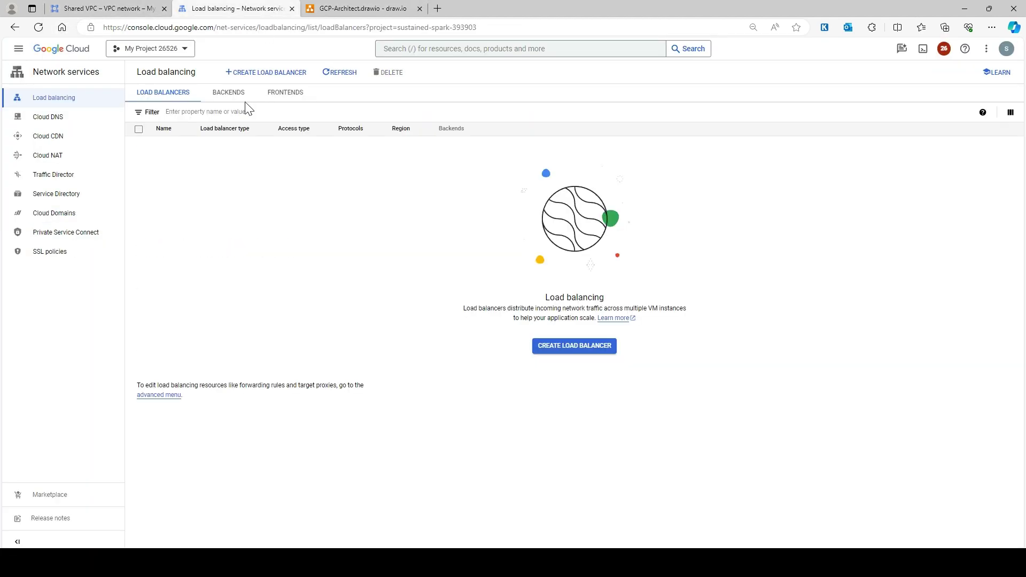
Start creating a regional backend service in the Load balancing backends and name it regional-bs-mumbai
left_click(230, 93)
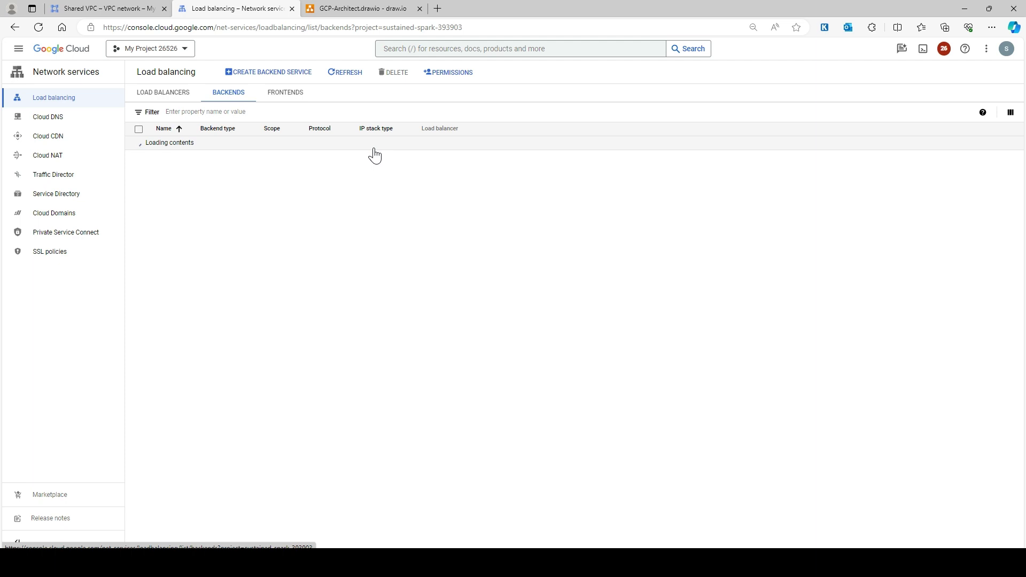
left_click(590, 365)
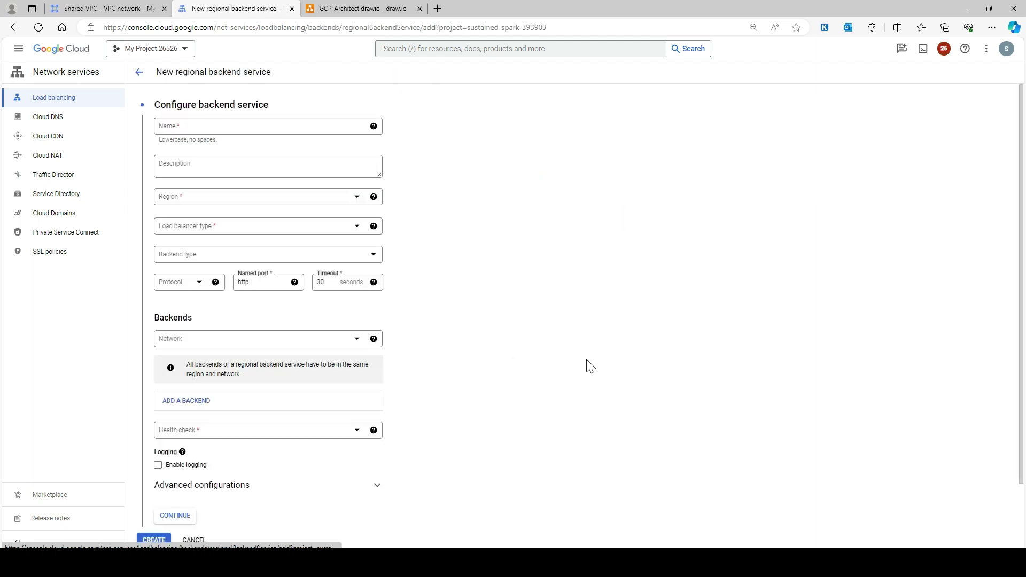
left_click(184, 128)
type("regional-bs-mumbai")
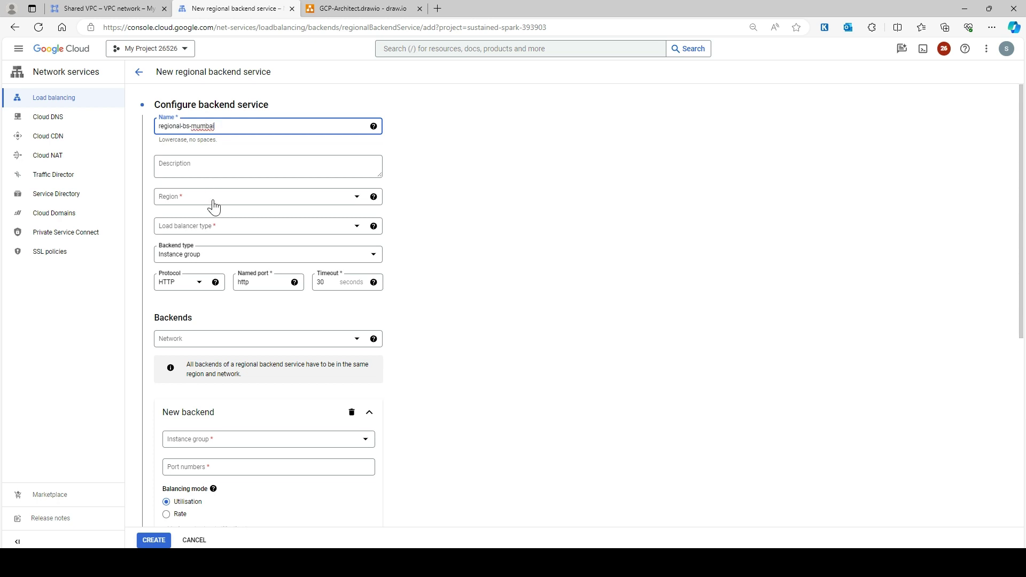
Set the backend service's region to asia-south1 (Mumbai) and its type to Regional external application load balancer (EXTERNAL_MANAGED)
left_click(213, 202)
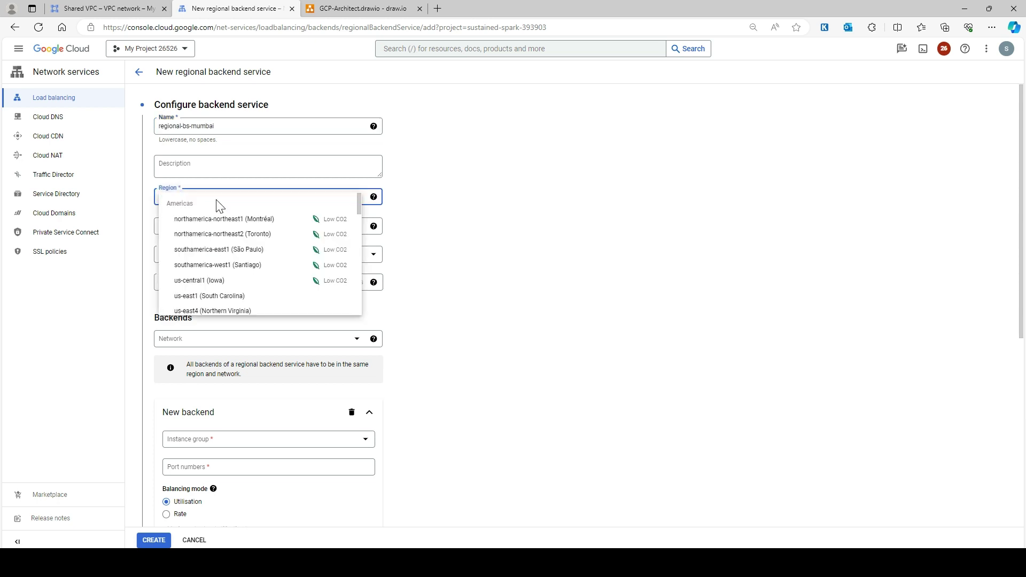
scroll(274, 270, "down", 3)
scroll(275, 269, "down", 10)
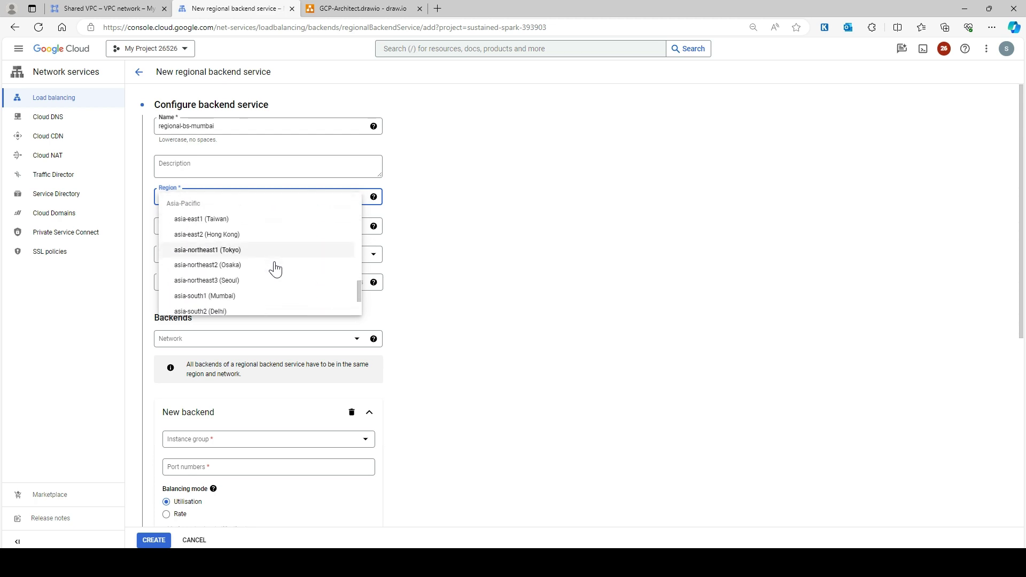
scroll(273, 269, "down", 1)
left_click(236, 282)
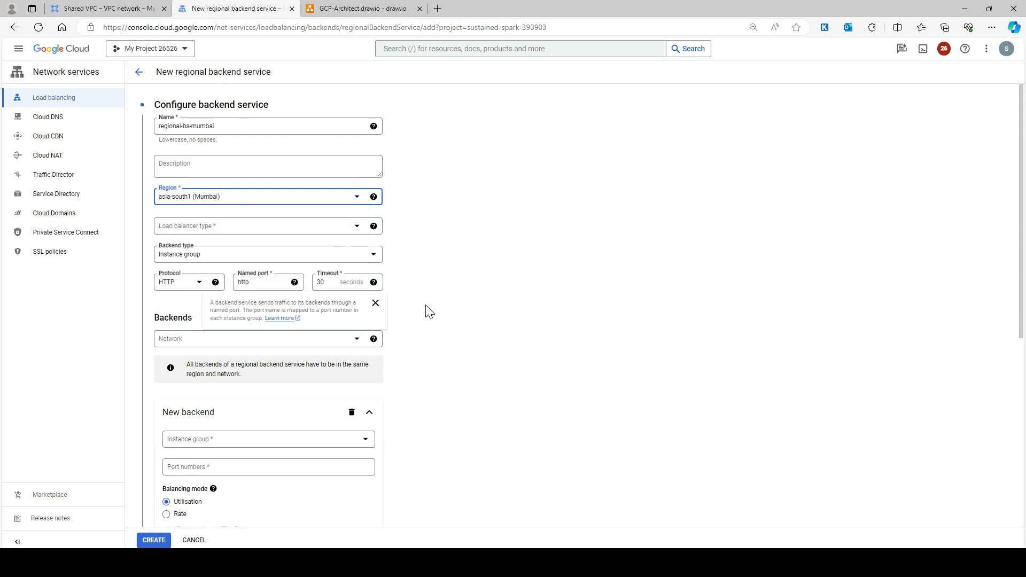
left_click(206, 223)
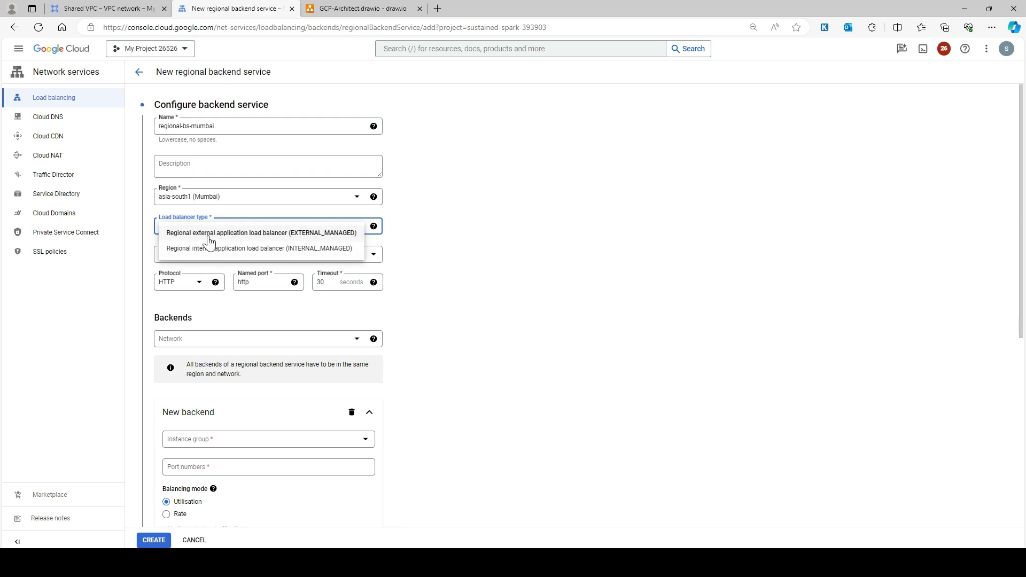
left_click(266, 237)
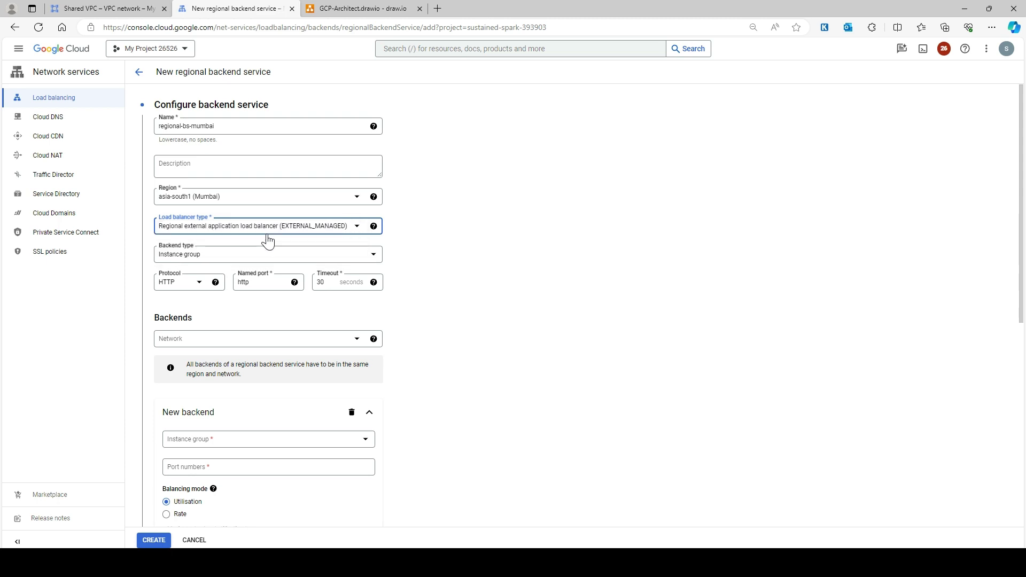
Set the backends' network to vpc-1 from the shared host project
scroll(228, 233, "down", 3)
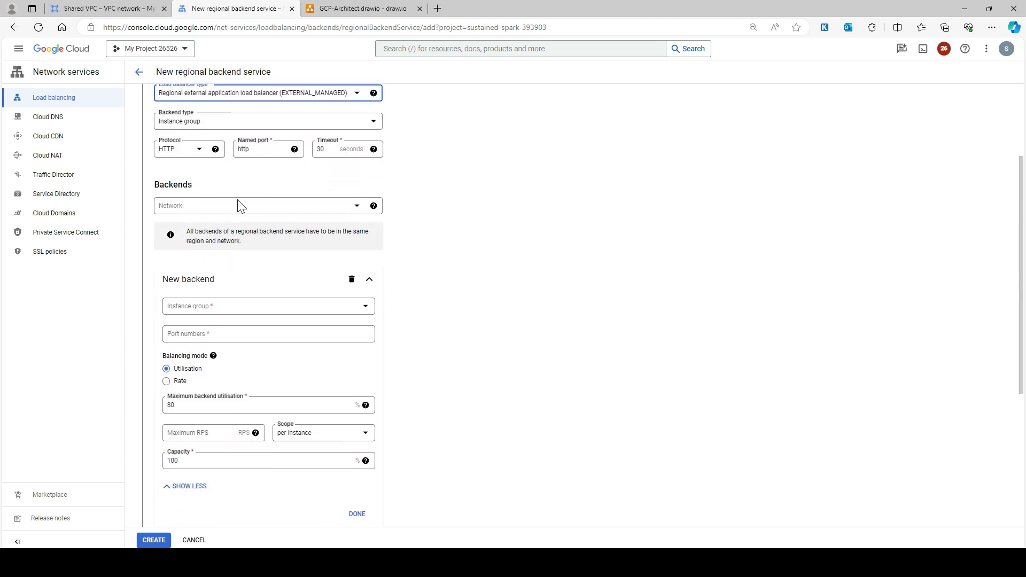
left_click(240, 205)
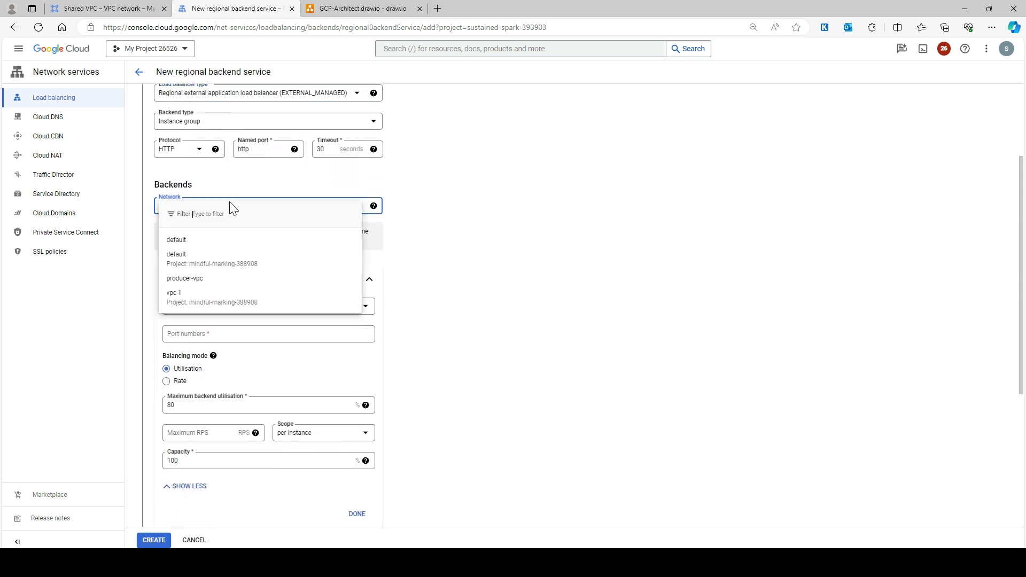
left_click(197, 298)
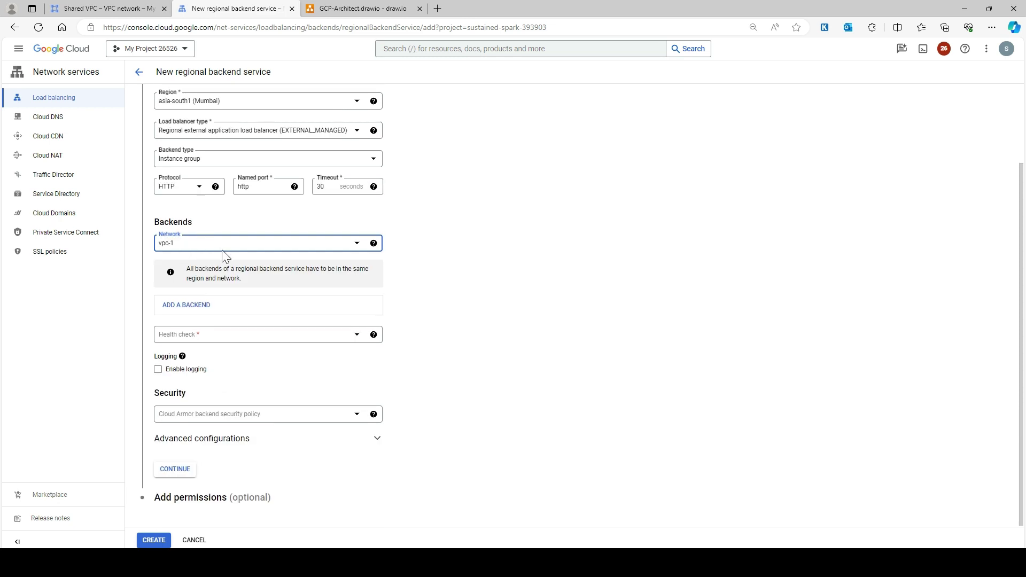
Add the instance group ig-mumbai as a backend on port 80
left_click(235, 305)
left_click(237, 282)
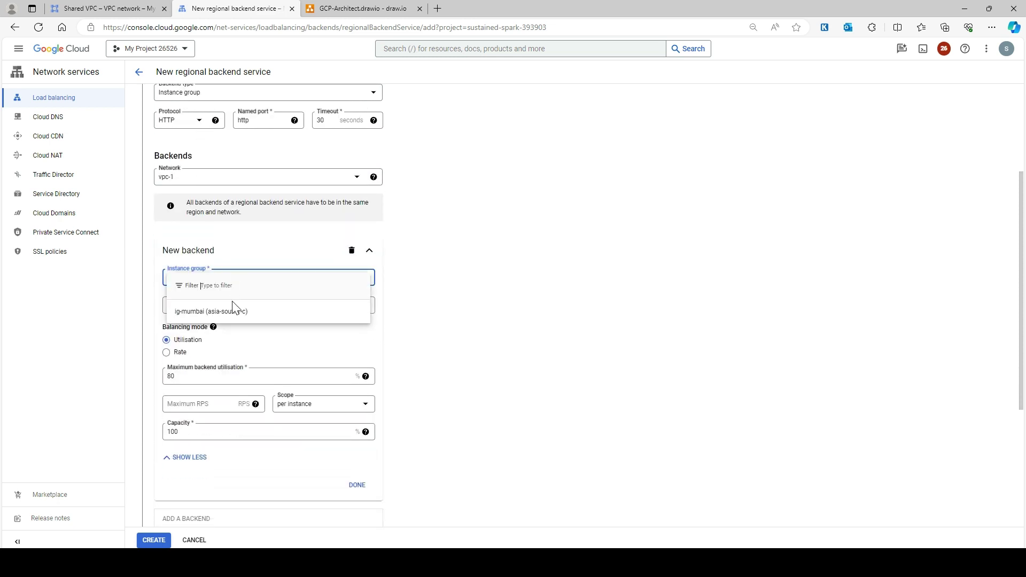
left_click(222, 316)
scroll(251, 268, "down", 3)
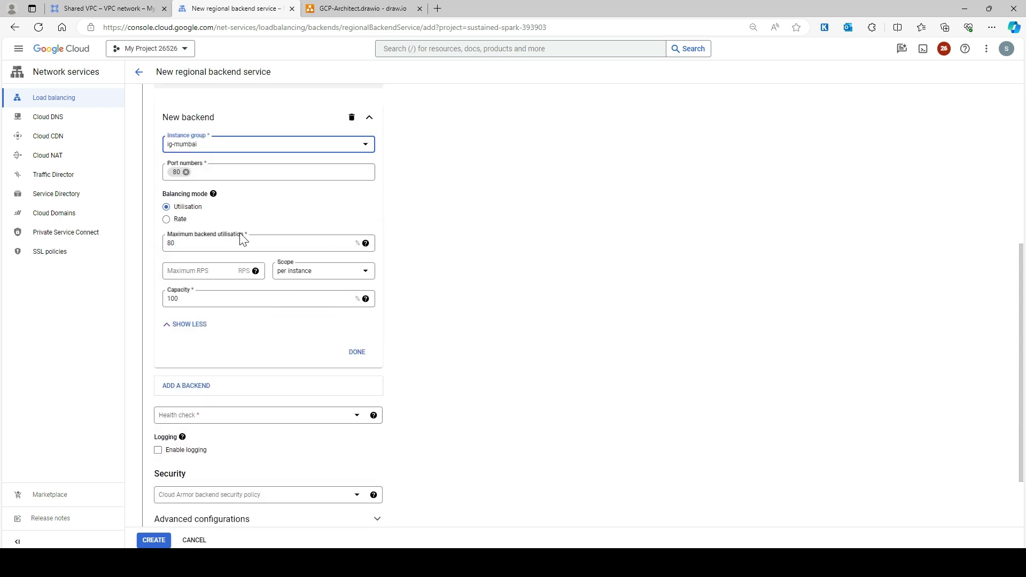
left_click(357, 351)
scroll(311, 286, "up", 3)
scroll(312, 286, "down", 3)
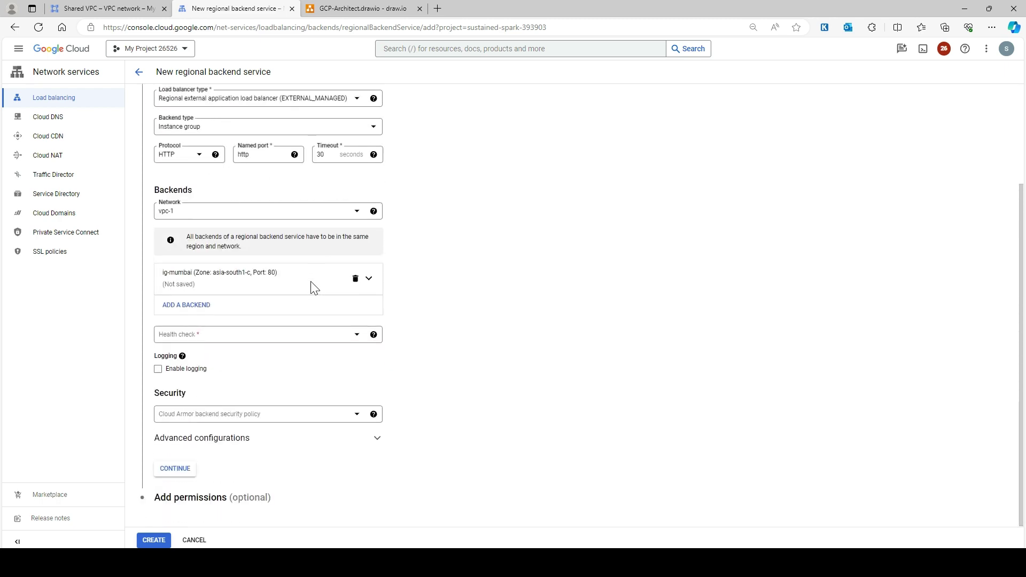
Create a health check named hck1-mumbai for the backend service, keeping the default TCP port 80 settings
left_click(233, 336)
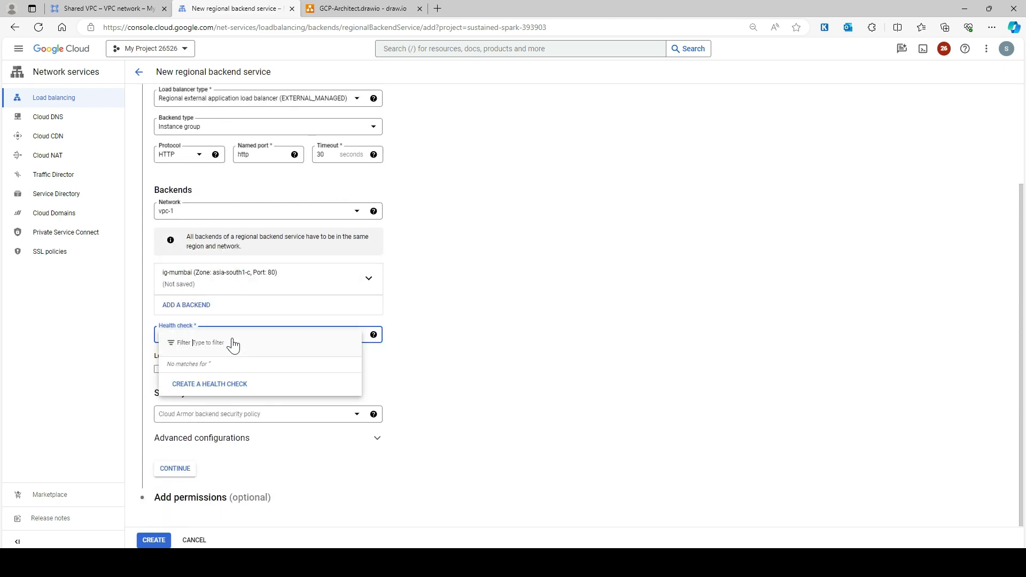
left_click(206, 384)
left_click(583, 87)
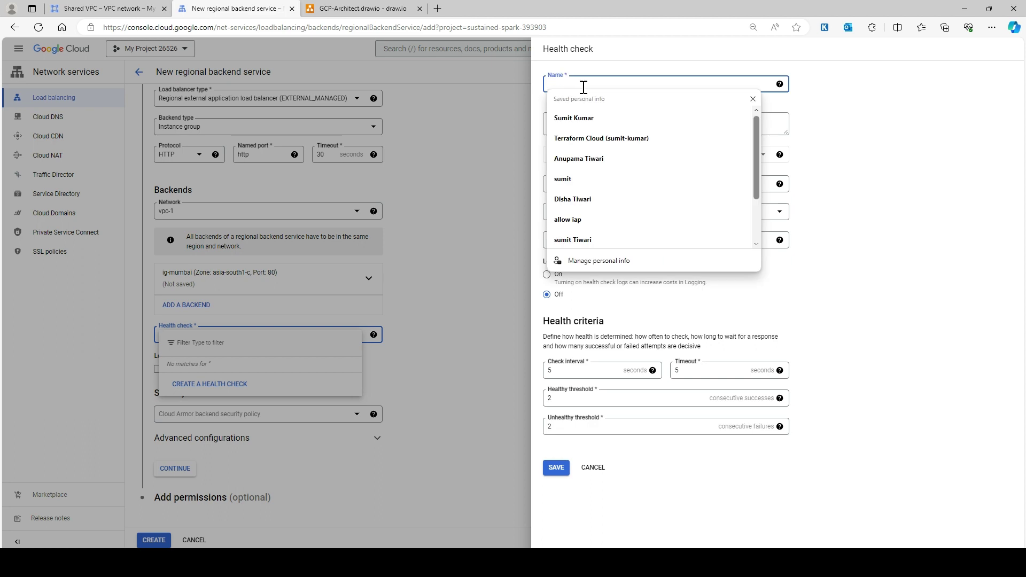
type("hck1-mumbai")
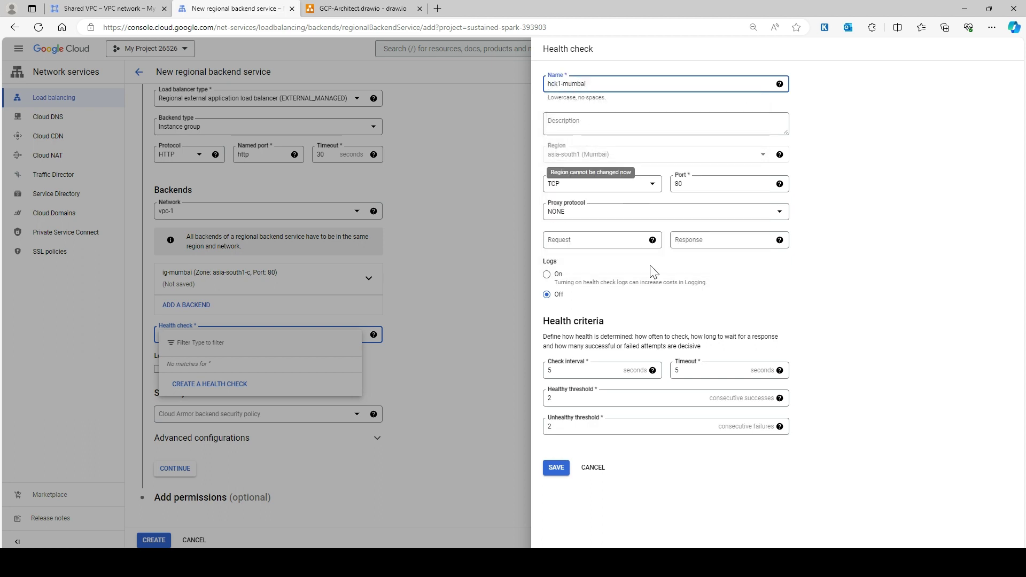
left_click(558, 468)
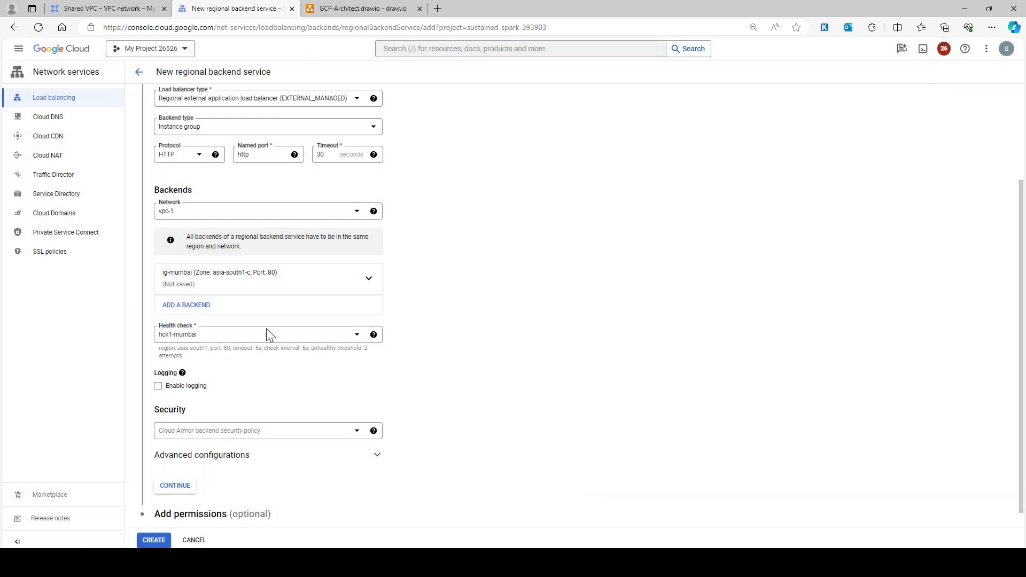
Review the settings of the hck1-mumbai health check without changing them
left_click(229, 339)
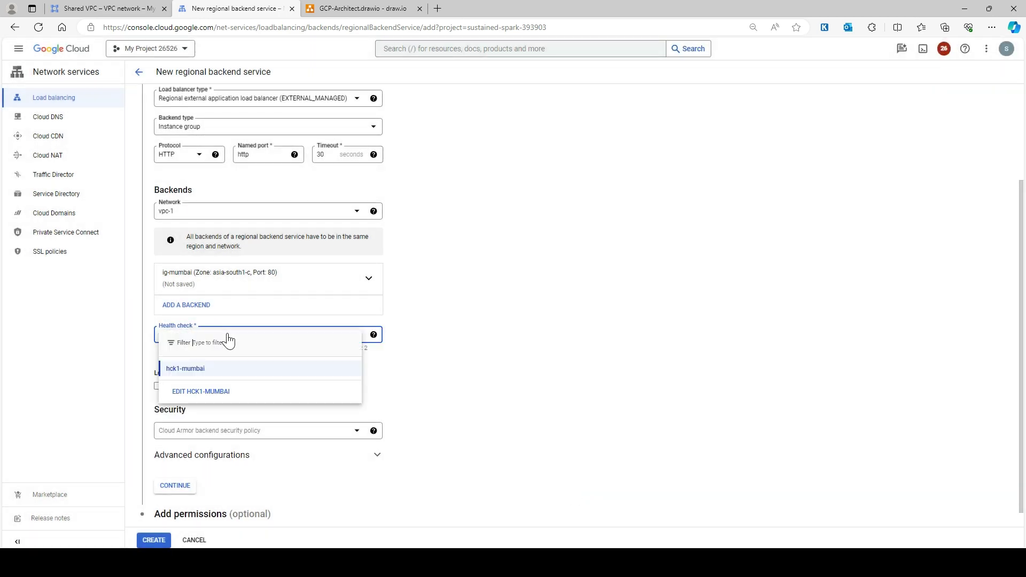
left_click(211, 391)
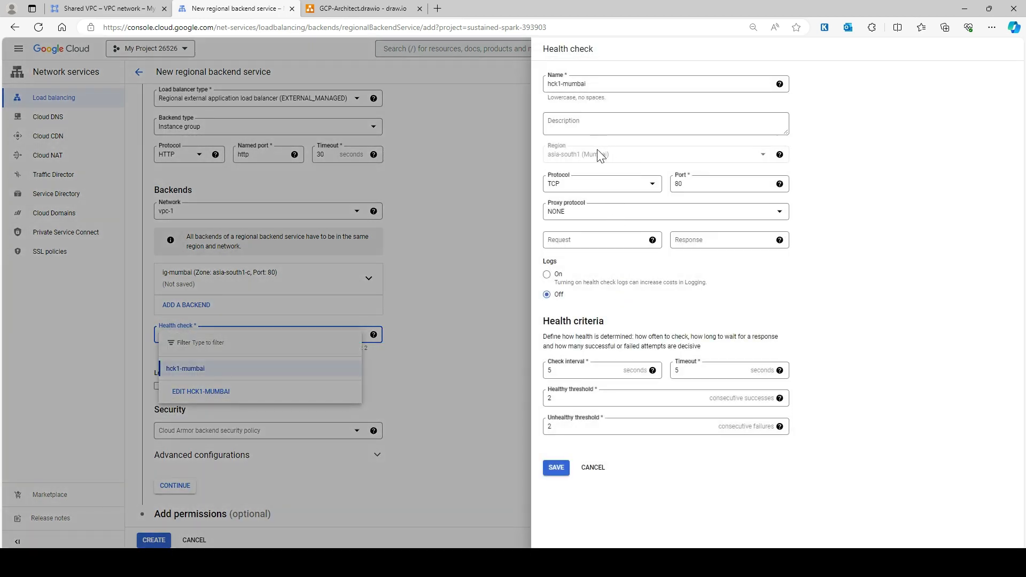
left_click(442, 367)
left_click(465, 383)
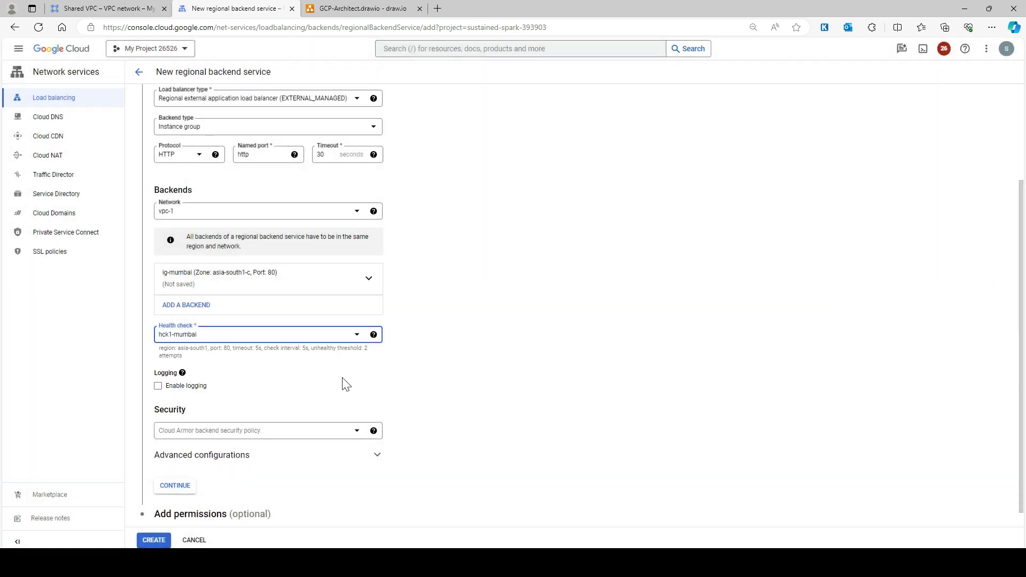
Continue to the backend service's permissions, enter the load balancer admin's e-mail as a new principal, and check the host project's Shared VPC page
scroll(299, 385, "down", 1)
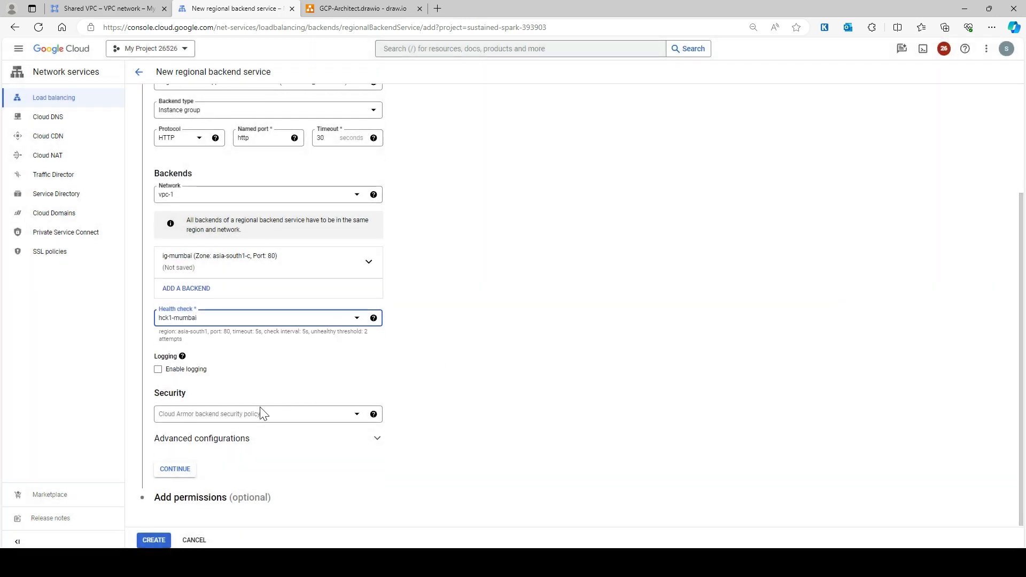
left_click(176, 470)
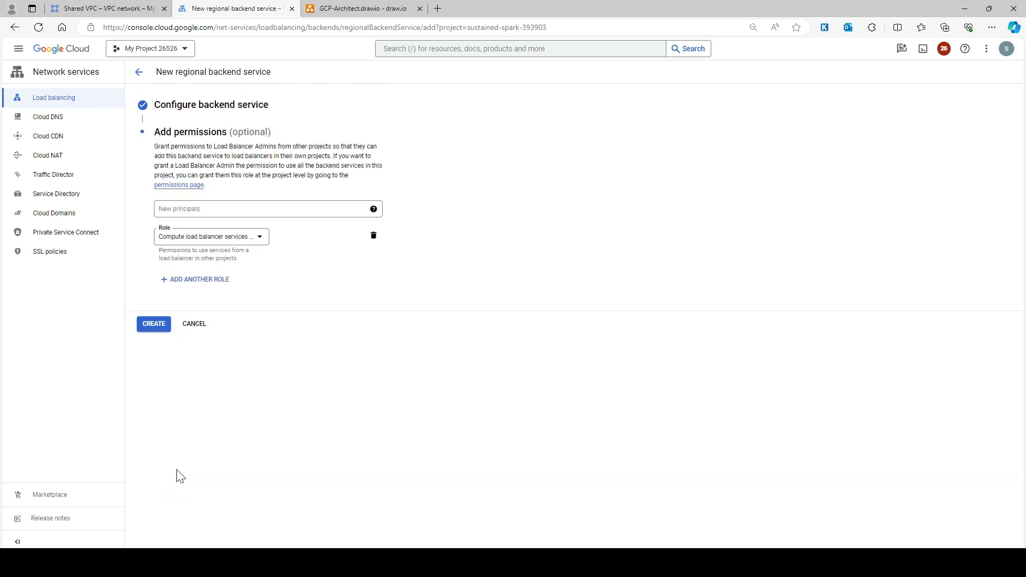
left_click(193, 209)
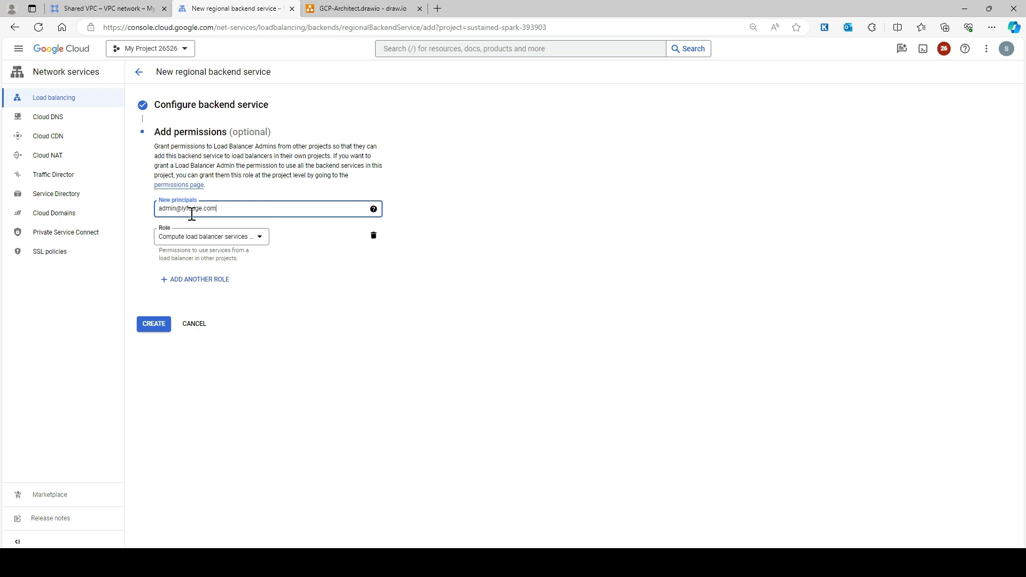
left_click(353, 294)
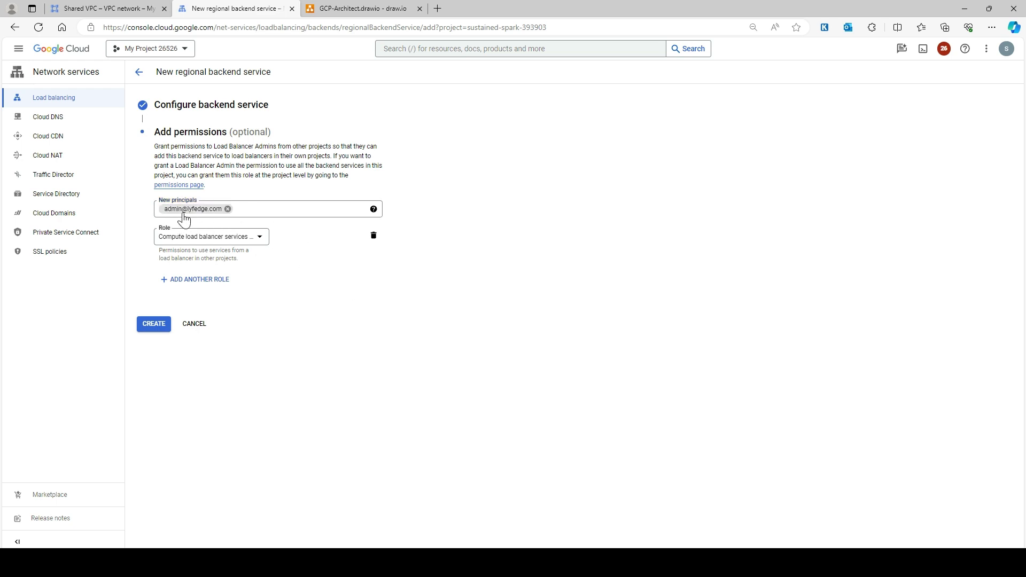
left_click(80, 8)
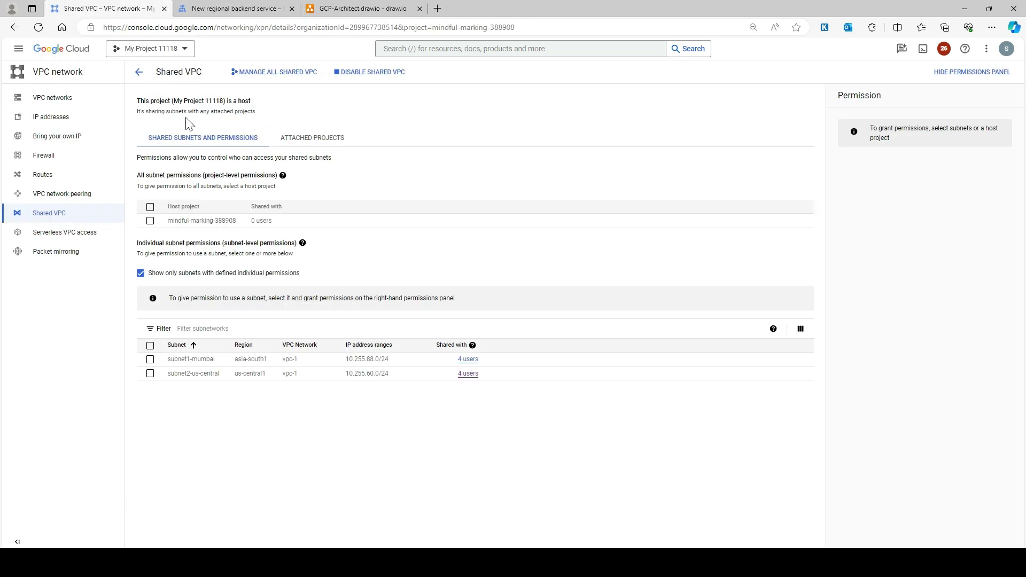
Return to the service project's backend service form and create the regional-bs-mumbai backend service
left_click(234, 12)
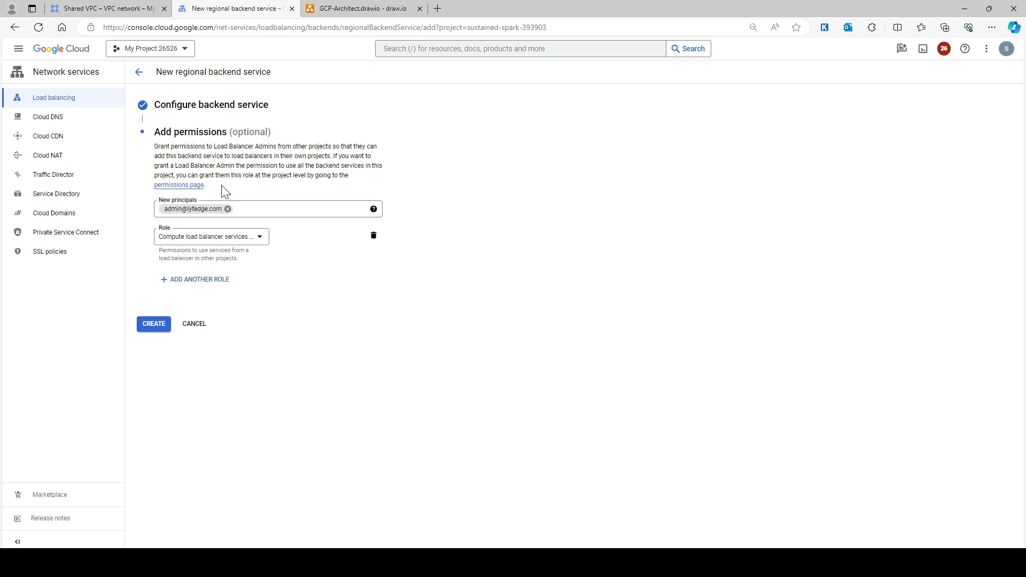
left_click(153, 325)
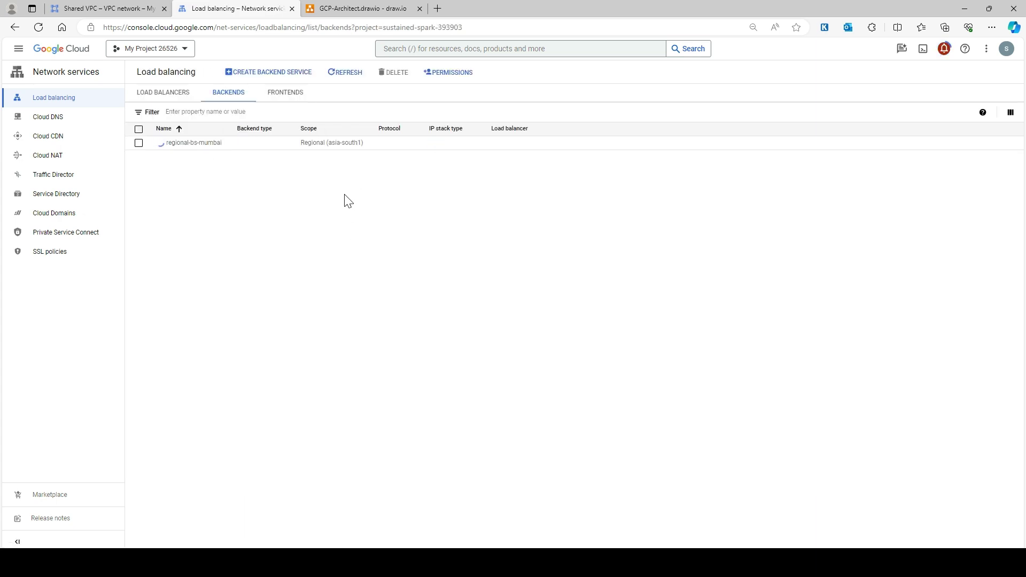
Start another regional backend service in the service project and name it regional-bs-uscentral
left_click(263, 75)
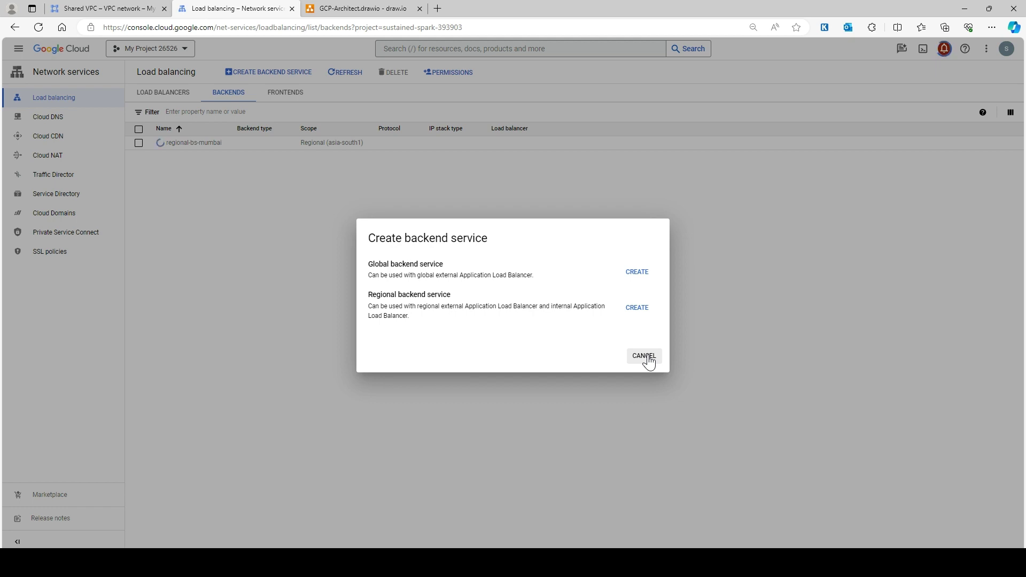
left_click(640, 308)
left_click(202, 126)
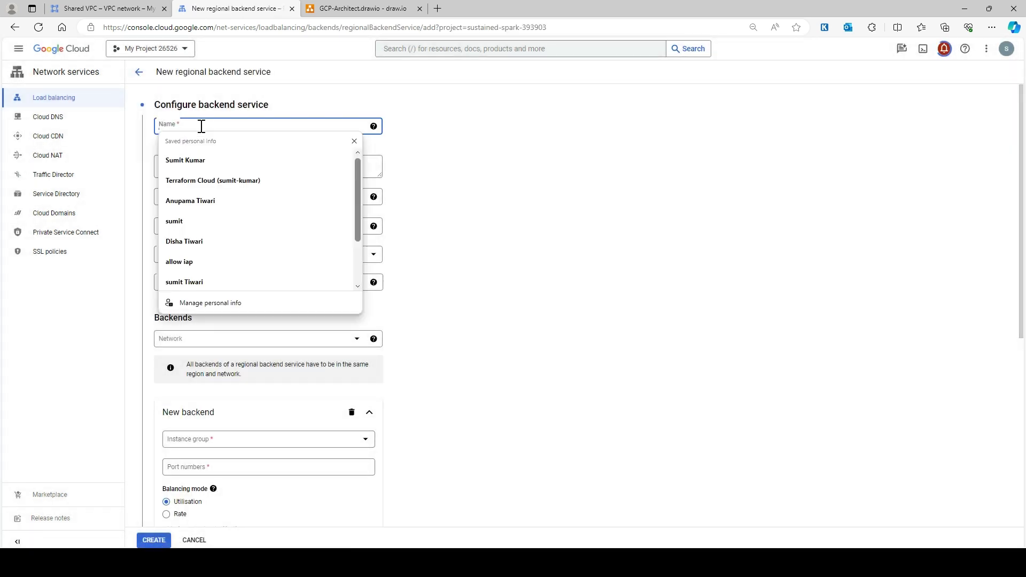
type("regional-bs-u")
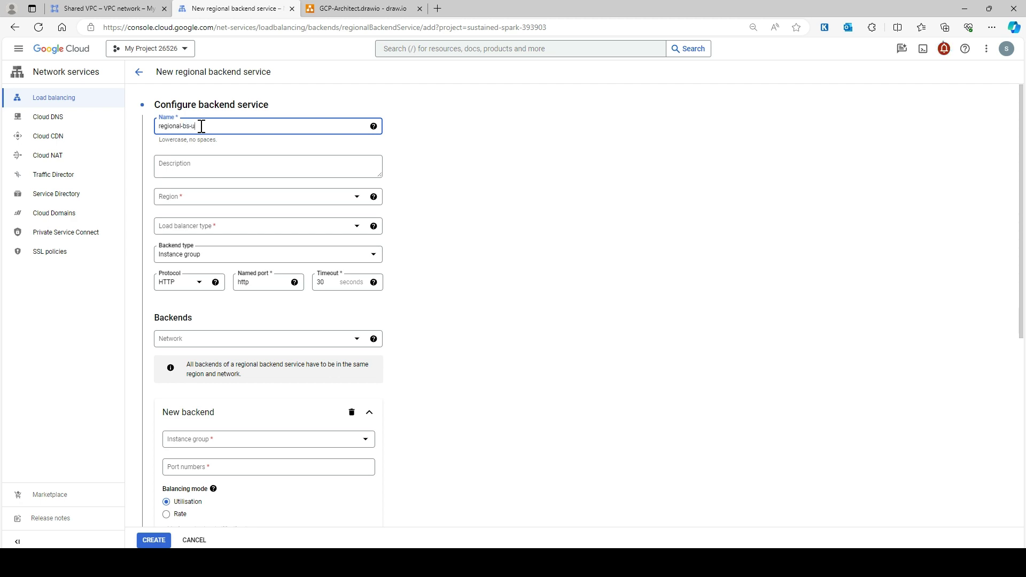
type("scentral")
Set the backend service's region to us-central1 (Iowa) and its load balancer type to regional external application load balancer (EXTERNAL_MANAGED)
left_click(262, 198)
scroll(295, 255, "down", 1)
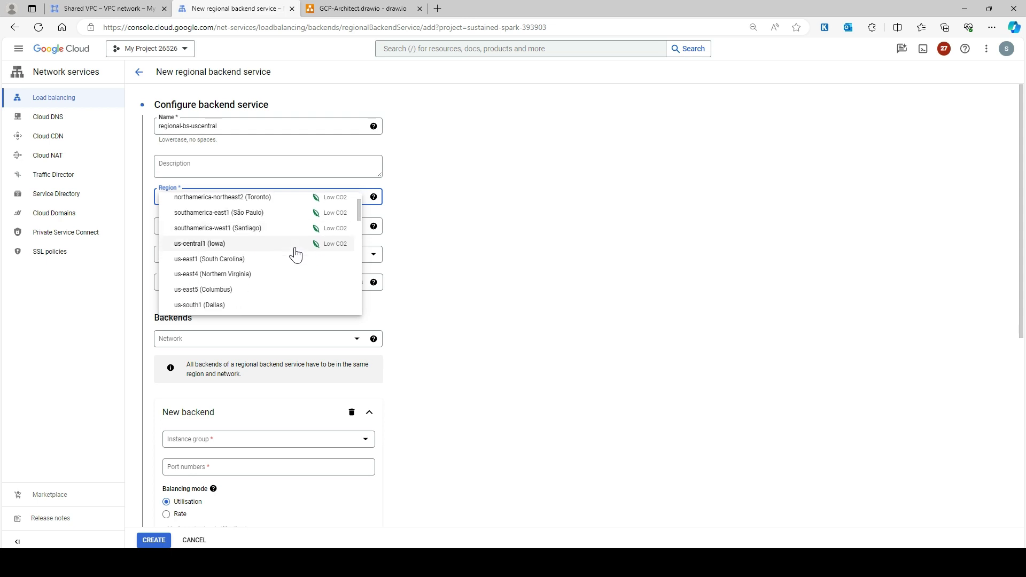
scroll(296, 255, "up", 1)
scroll(295, 255, "down", 2)
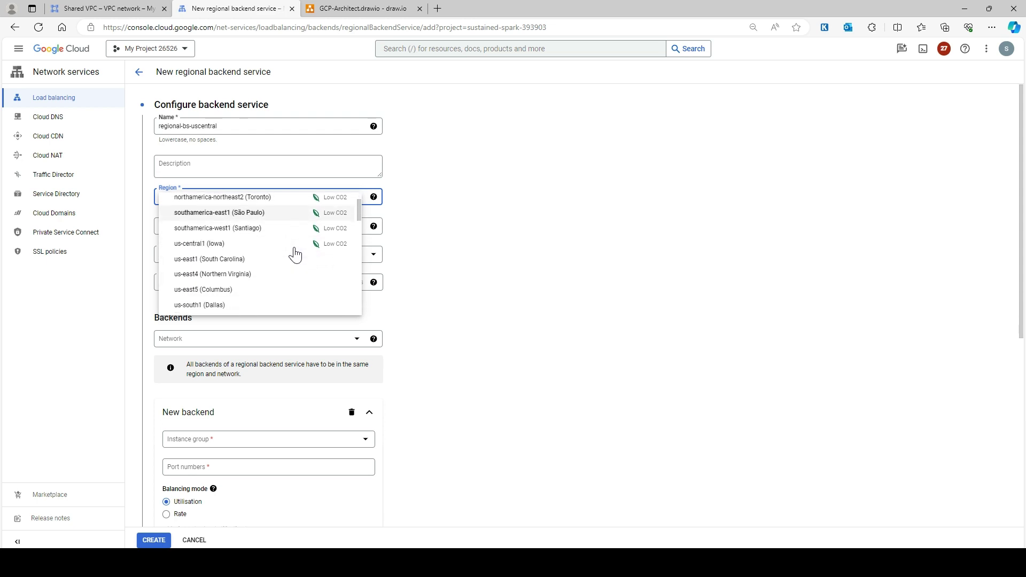
scroll(296, 255, "down", 2)
scroll(295, 255, "up", 1)
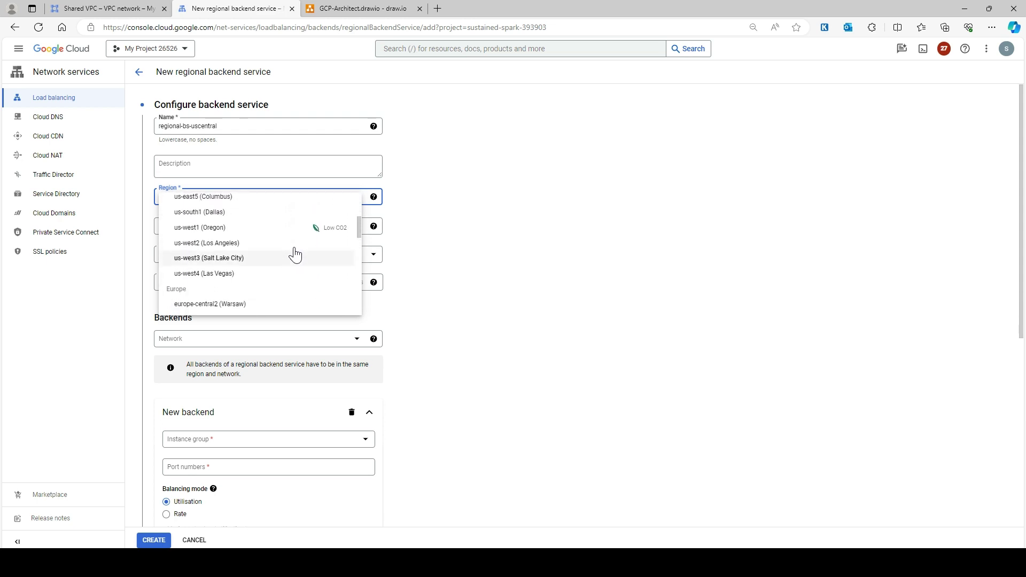
scroll(293, 254, "up", 2)
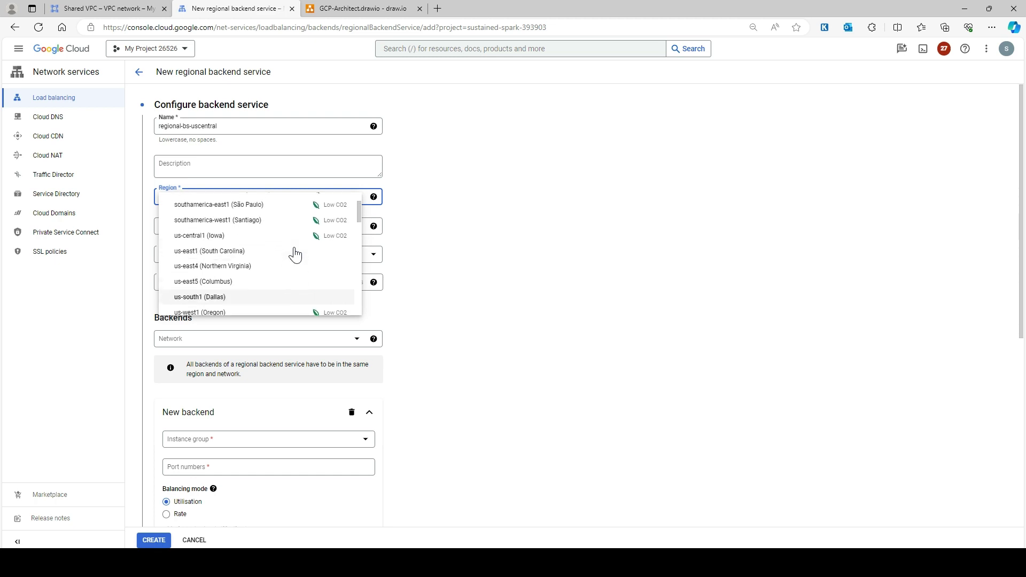
left_click(187, 243)
left_click(237, 227)
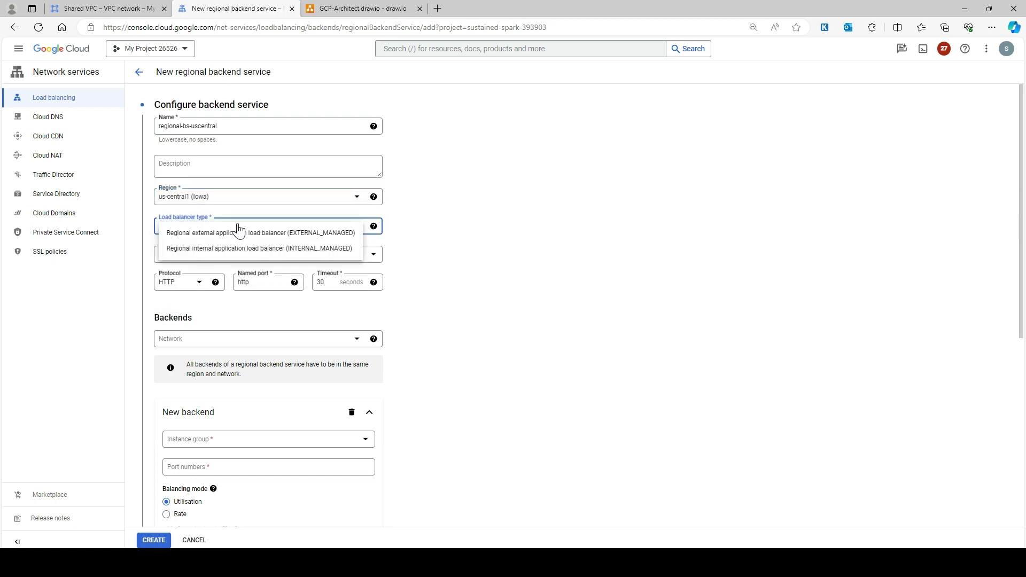
left_click(236, 235)
Choose vpc-1 as the network and add the instance group ig-uscentral as a backend on port 80
scroll(226, 261, "down", 1)
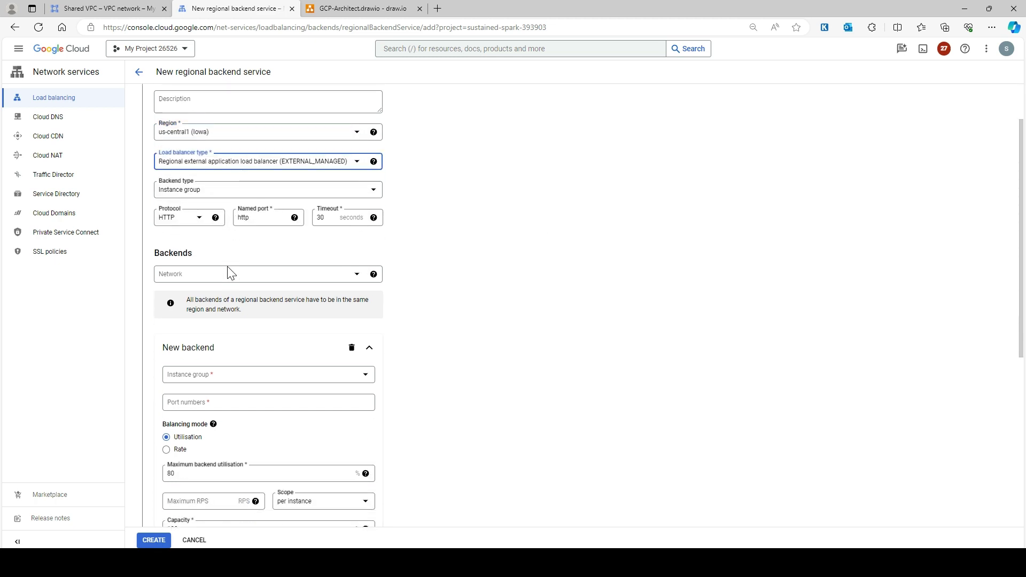
left_click(227, 273)
left_click(217, 361)
scroll(354, 328, "down", 1)
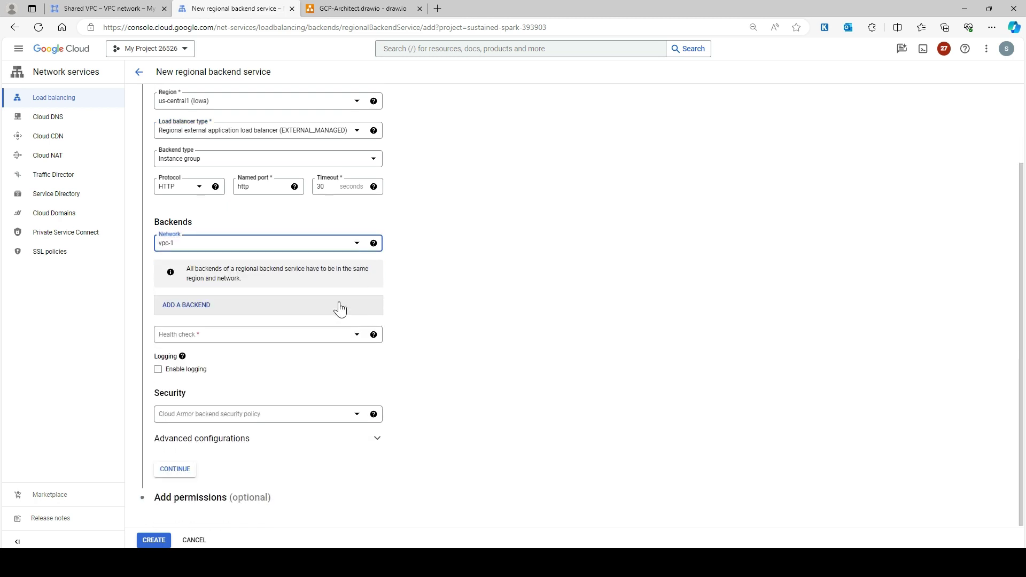
left_click(233, 309)
left_click(249, 342)
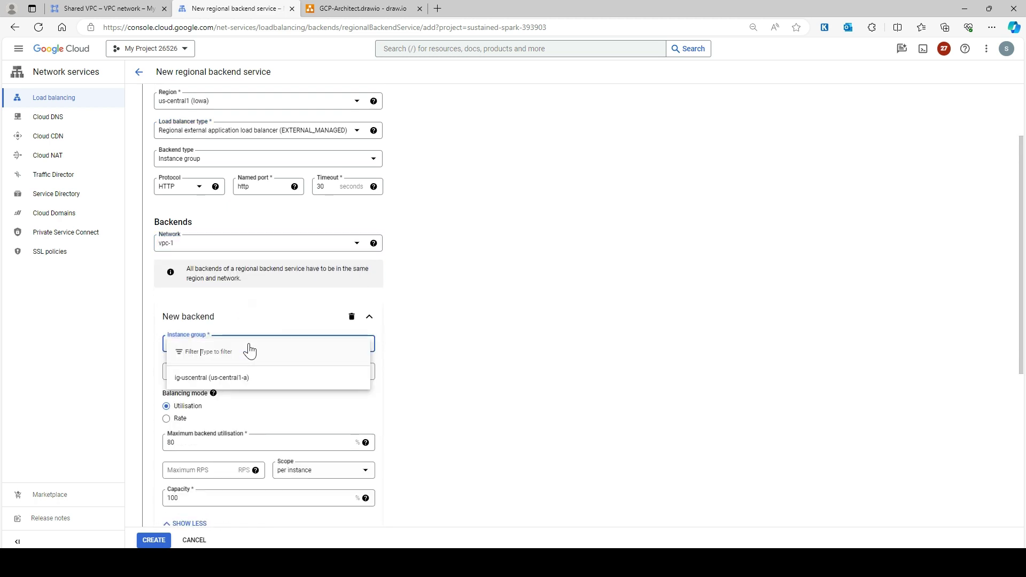
left_click(219, 378)
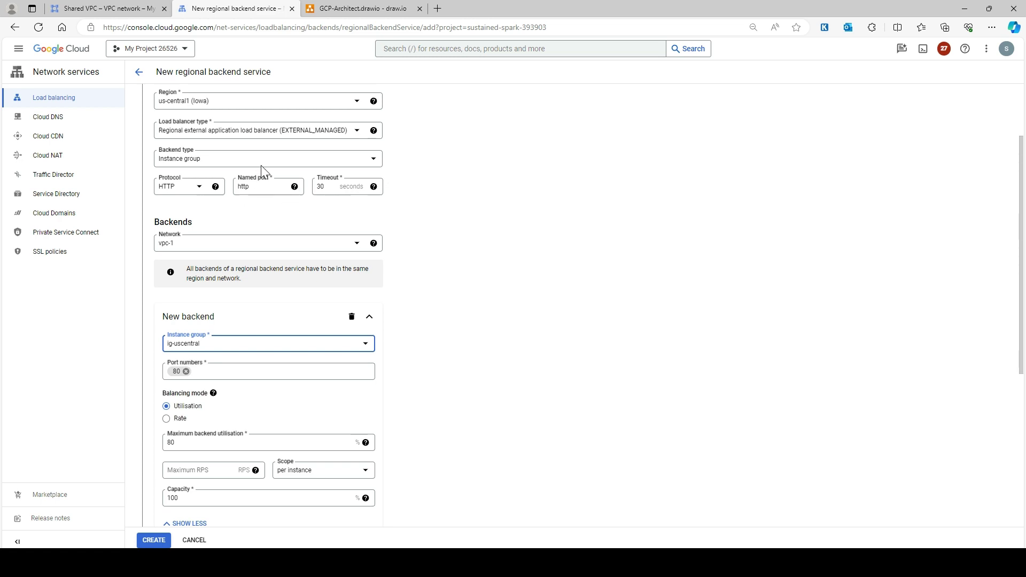
scroll(279, 211, "down", 4)
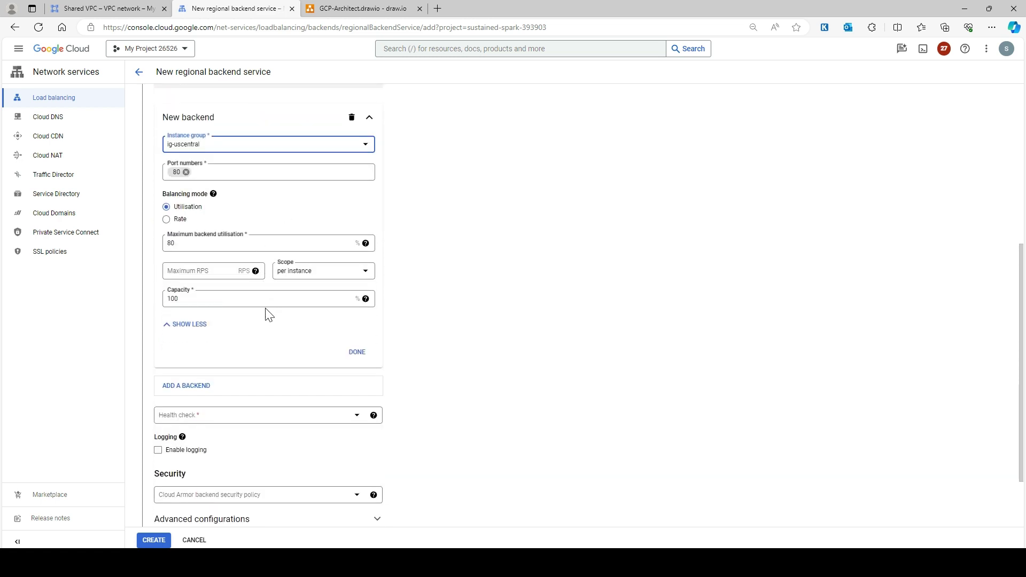
left_click(357, 353)
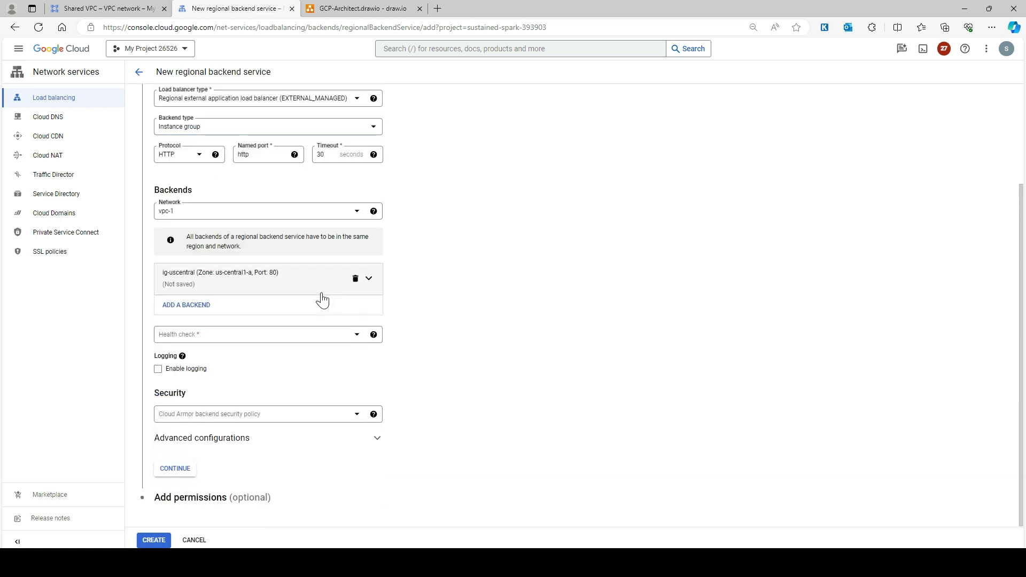
Create a health check named hck-uscentral for the backend service, keeping the default TCP port 80 settings
left_click(232, 337)
left_click(209, 384)
left_click(603, 84)
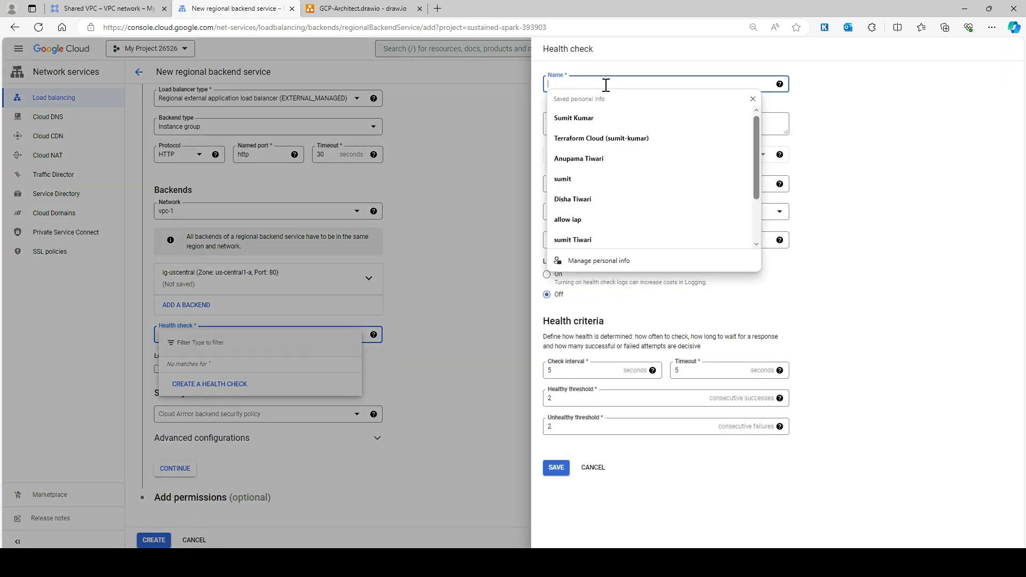
type("hck-us")
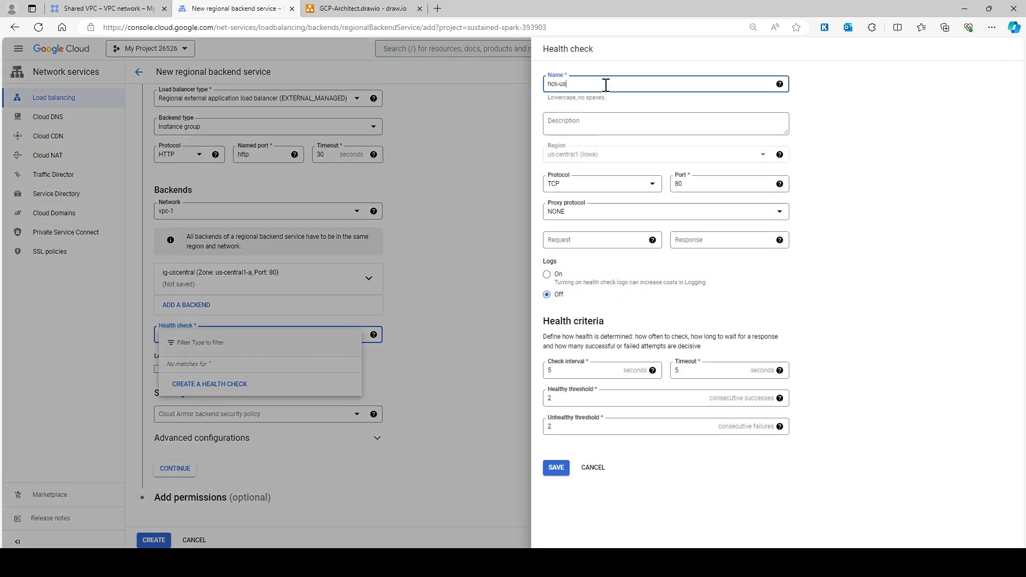
type("central")
left_click(556, 467)
Enter the load balancer admin's e-mail as a new principal in the permissions and create the regional-bs-uscentral backend service
scroll(272, 348, "down", 1)
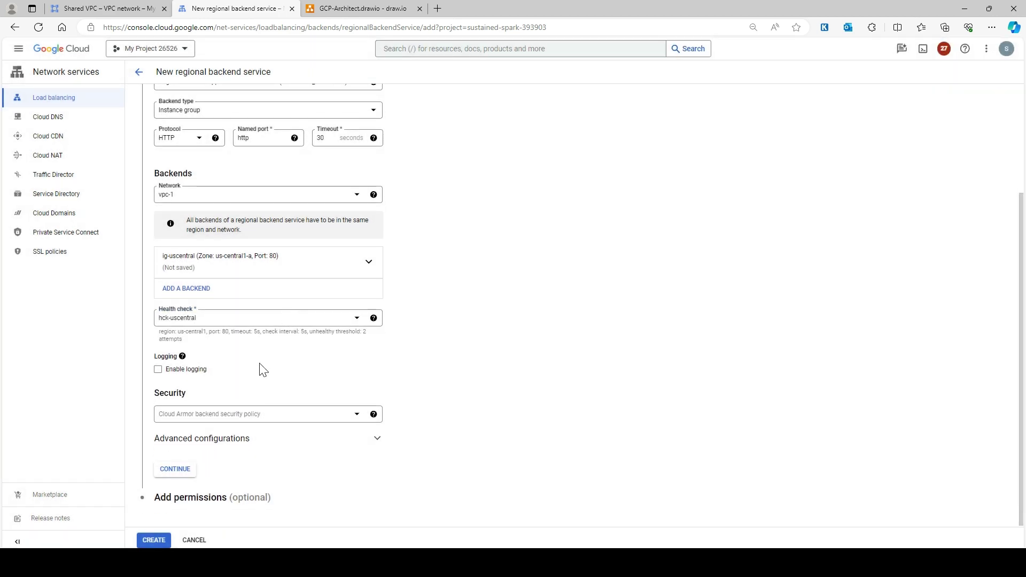
left_click(175, 470)
left_click(209, 209)
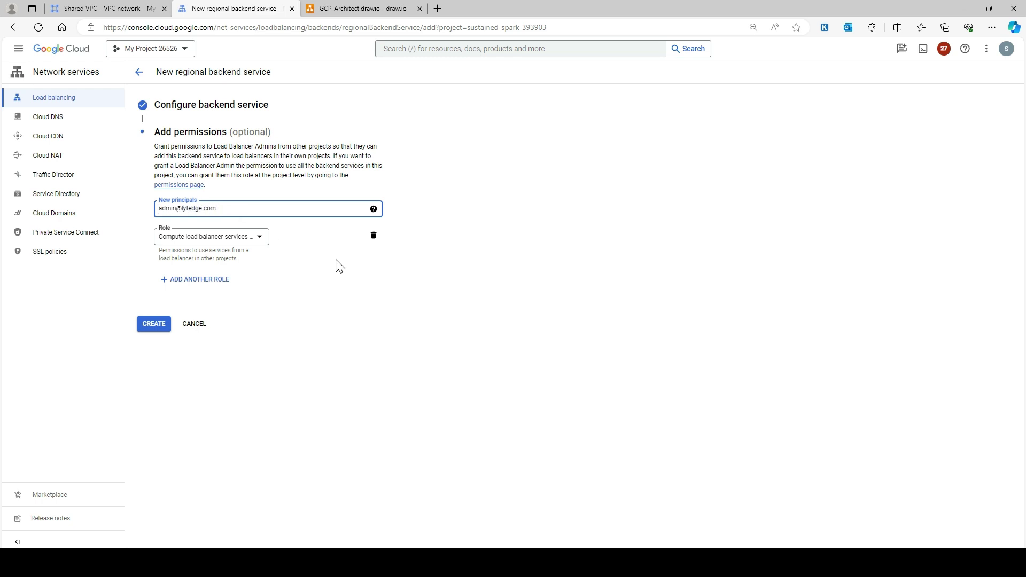
left_click(158, 324)
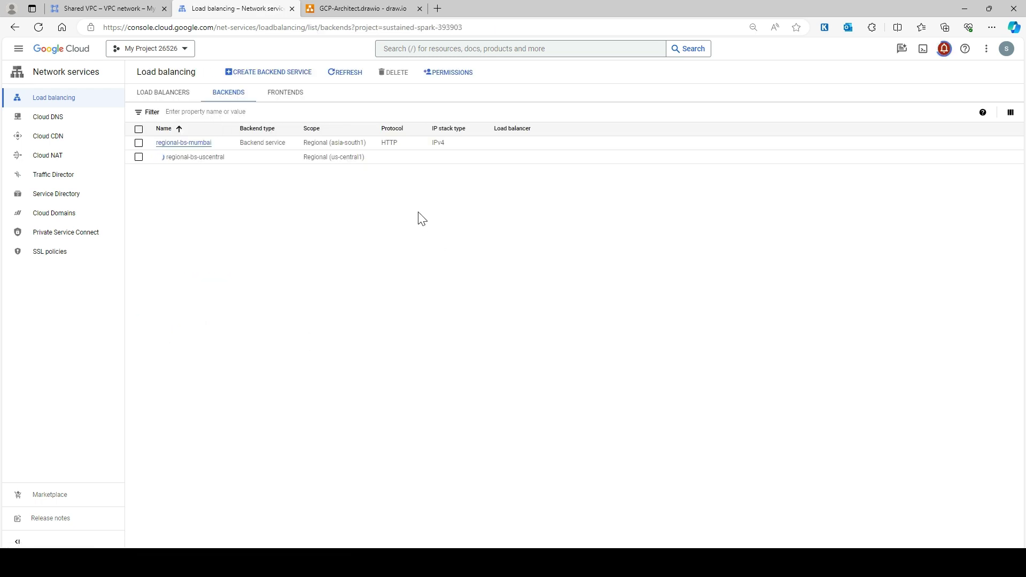
Check the details of regional-bs-mumbai, then examine the service project's regions in the draw.io architecture diagram
left_click(187, 144)
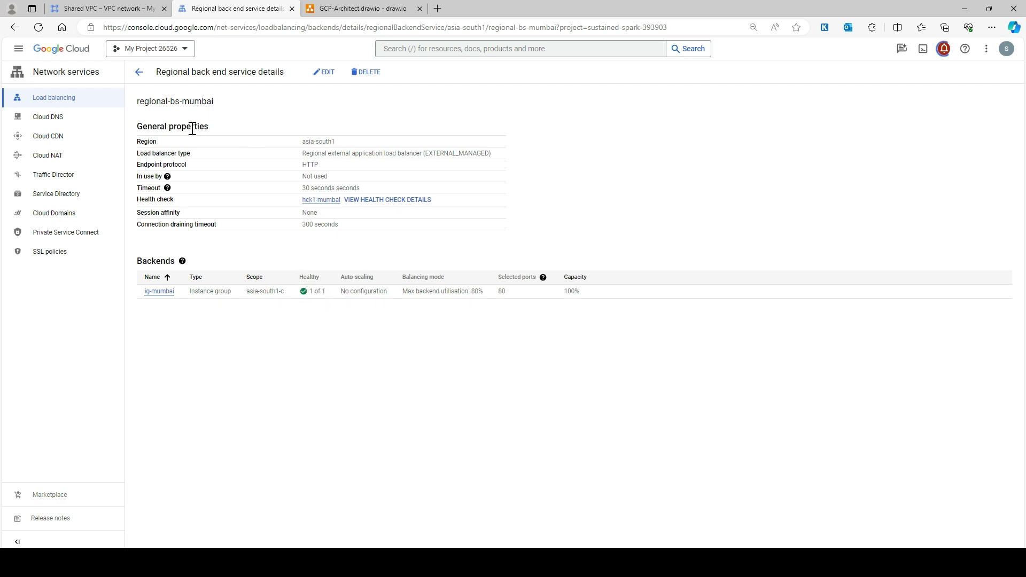
left_click(146, 80)
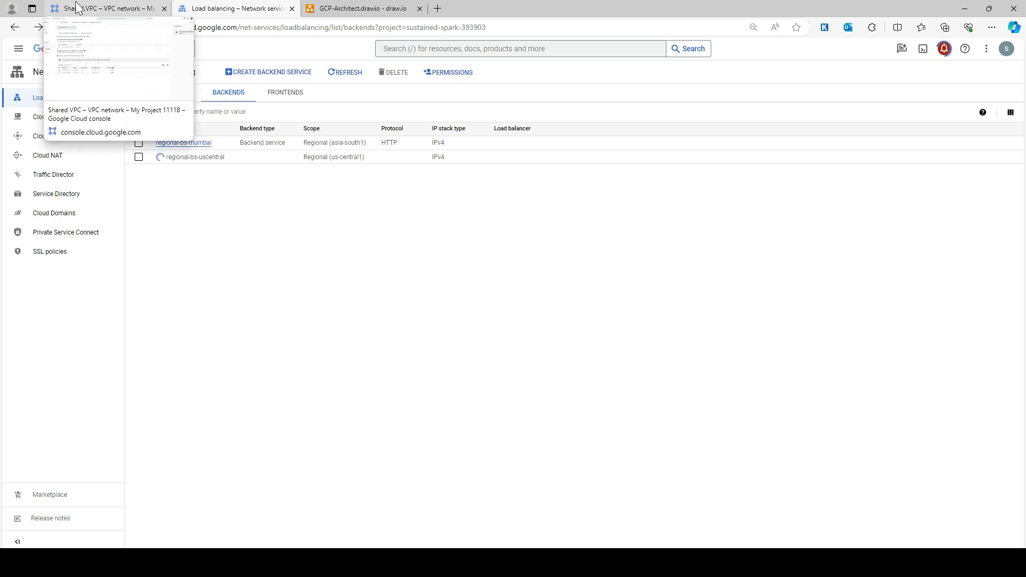
left_click(366, 8)
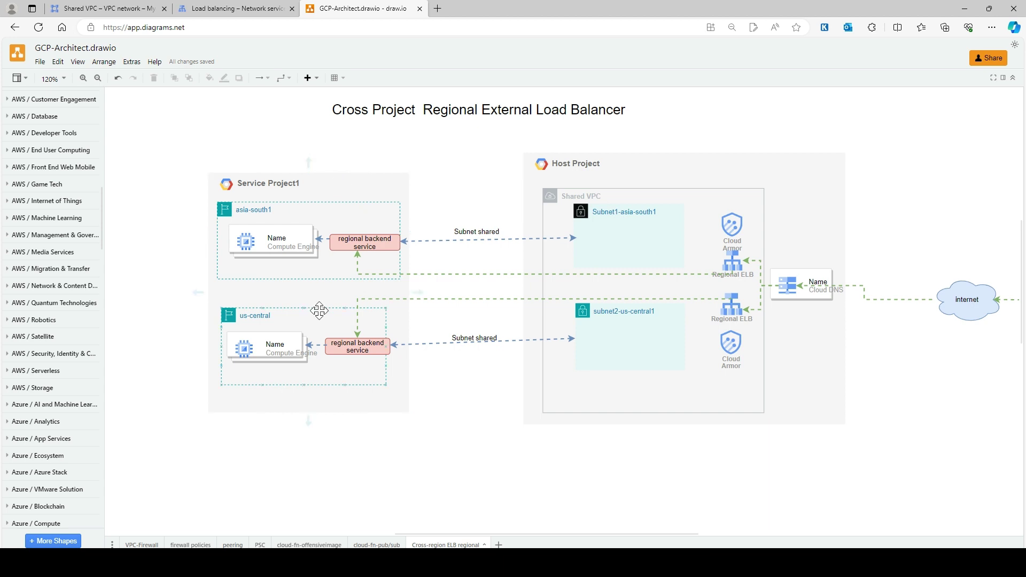
left_click(273, 339)
key("Escape")
Open Load balancing in the host project, check its frontends, and return to the load balancer list
left_click(86, 6)
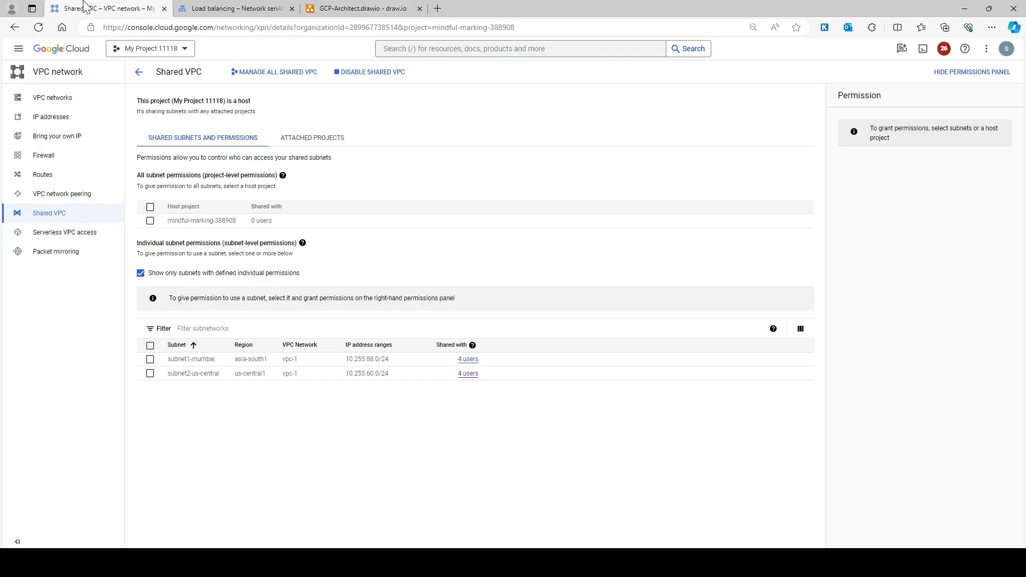
left_click(19, 49)
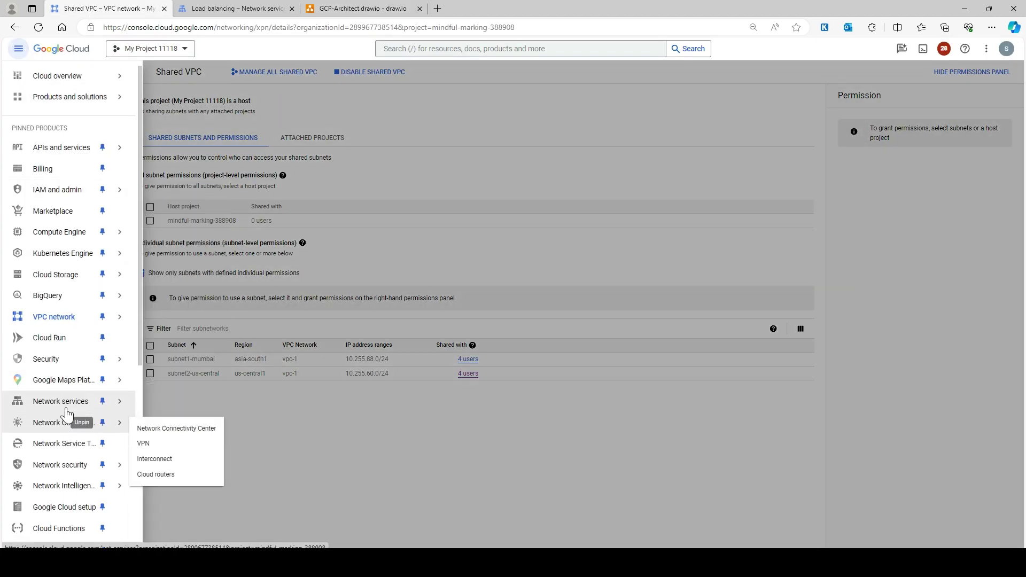
mouse_move(80, 401)
left_click(183, 411)
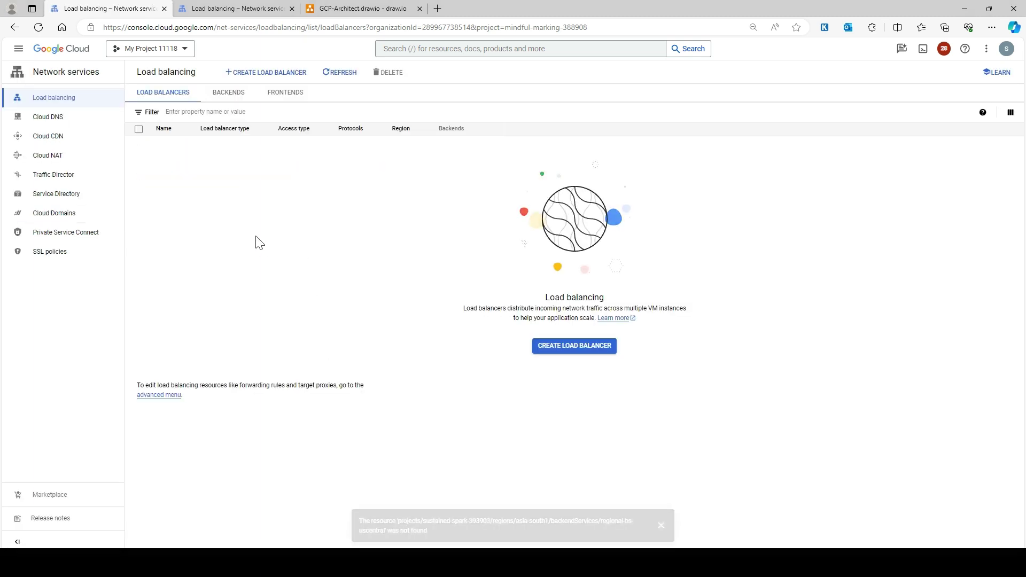
left_click(282, 93)
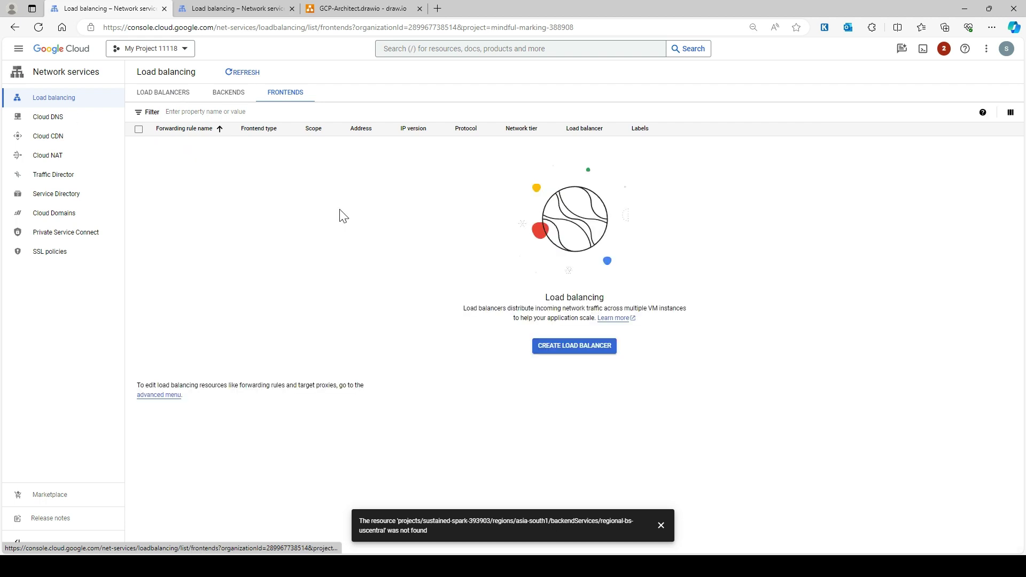
left_click(161, 94)
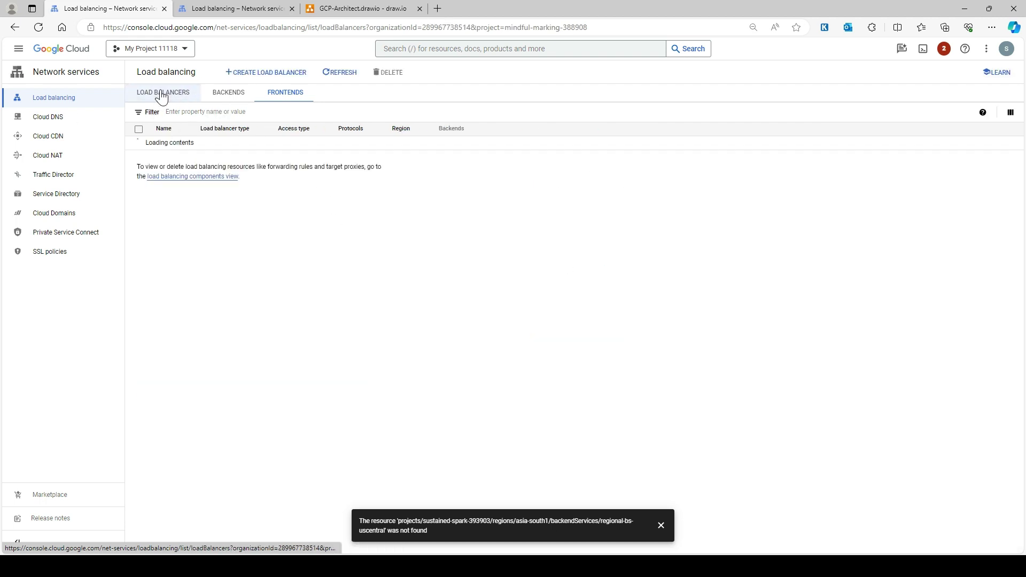
Start a new internet-facing load balancer in the host project as a regional external application load balancer
left_click(277, 80)
left_click(209, 241)
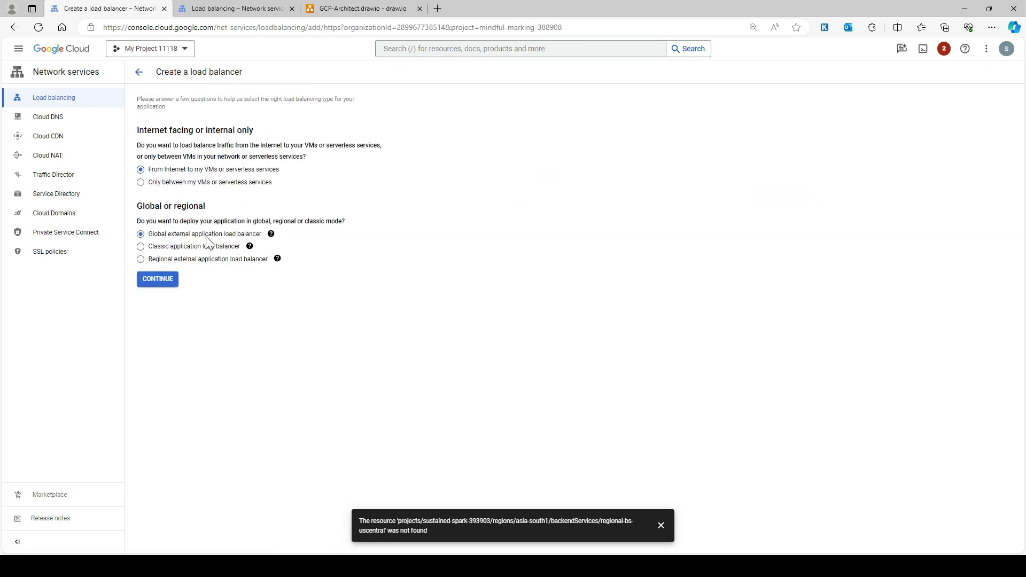
left_click(172, 260)
left_click(160, 279)
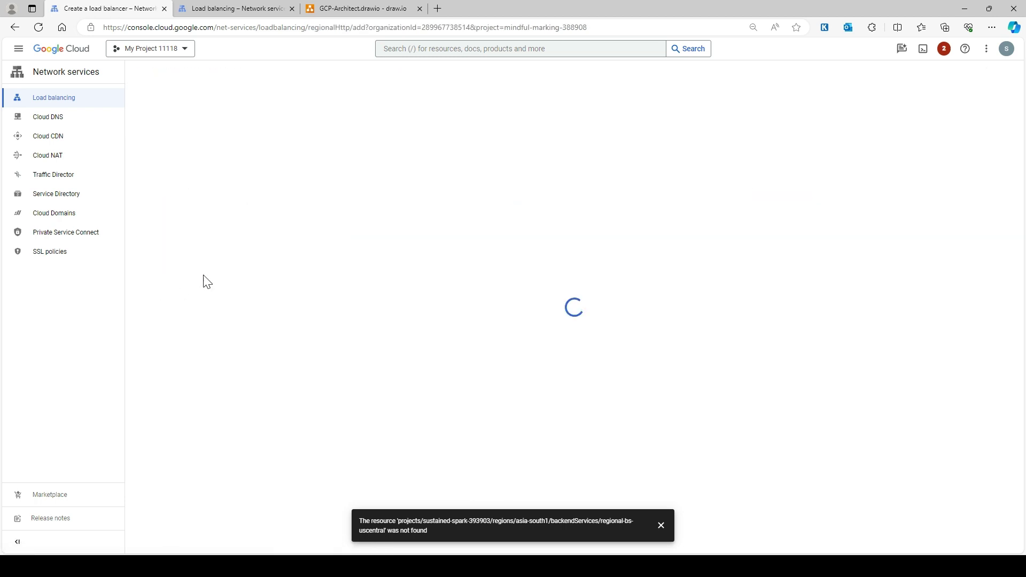
Name the load balancer regional-elb-mumbai, set its region to asia-south1 (Mumbai) and its network to vpc-1
left_click(172, 103)
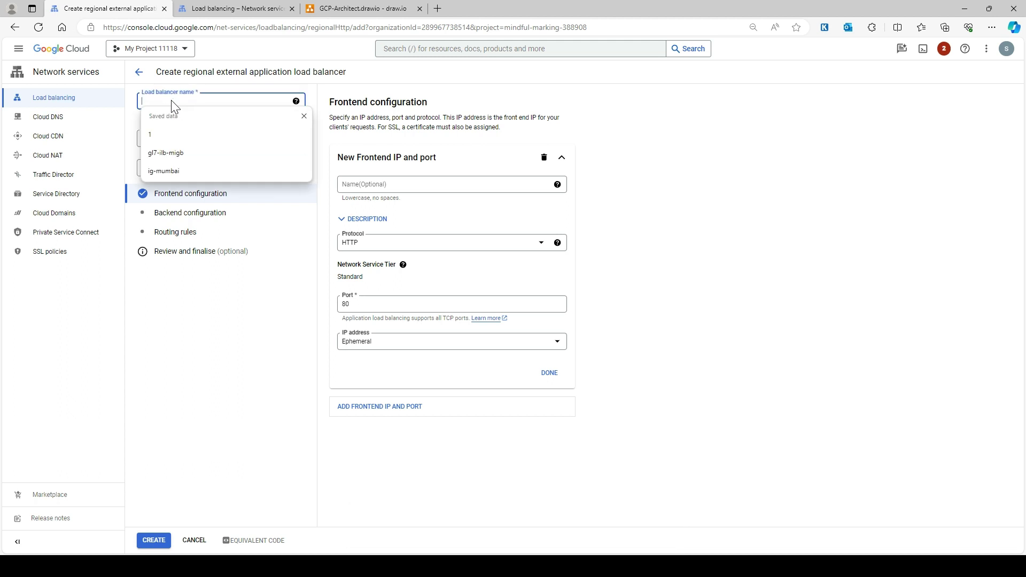
type("regional")
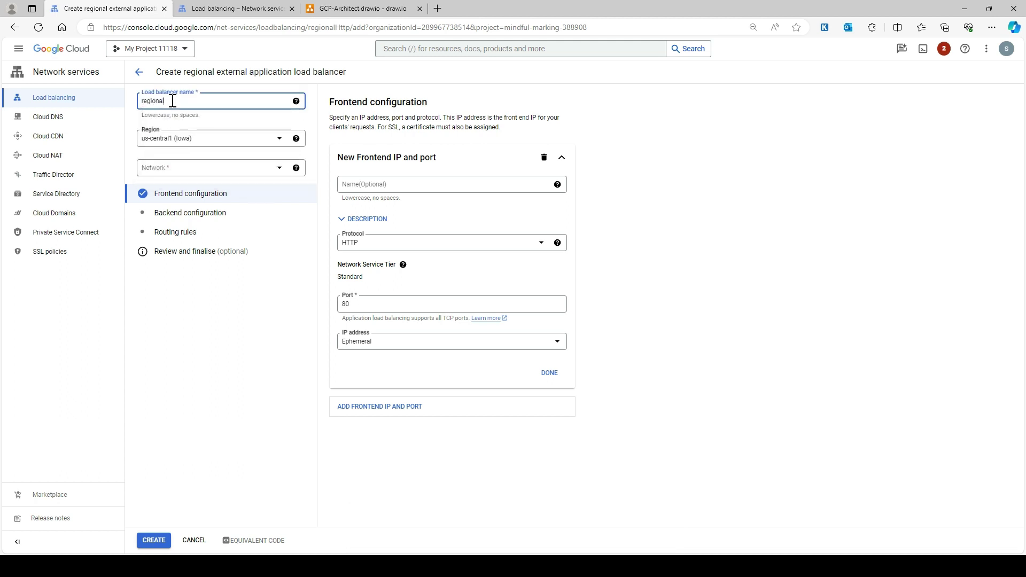
type("-elb-mumbai")
left_click(199, 140)
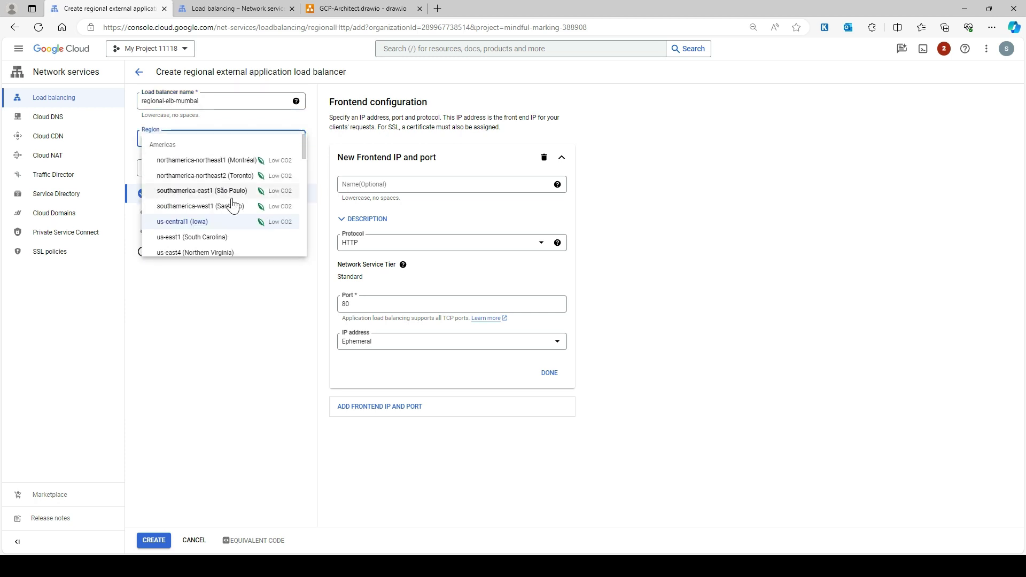
scroll(235, 208, "down", 5)
scroll(238, 215, "down", 5)
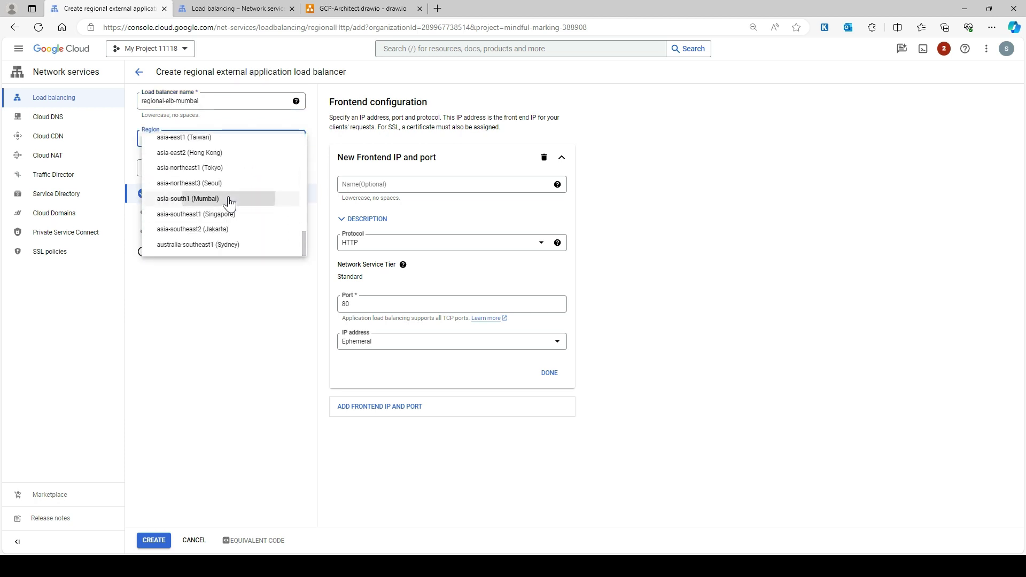
left_click(235, 199)
left_click(206, 168)
left_click(176, 222)
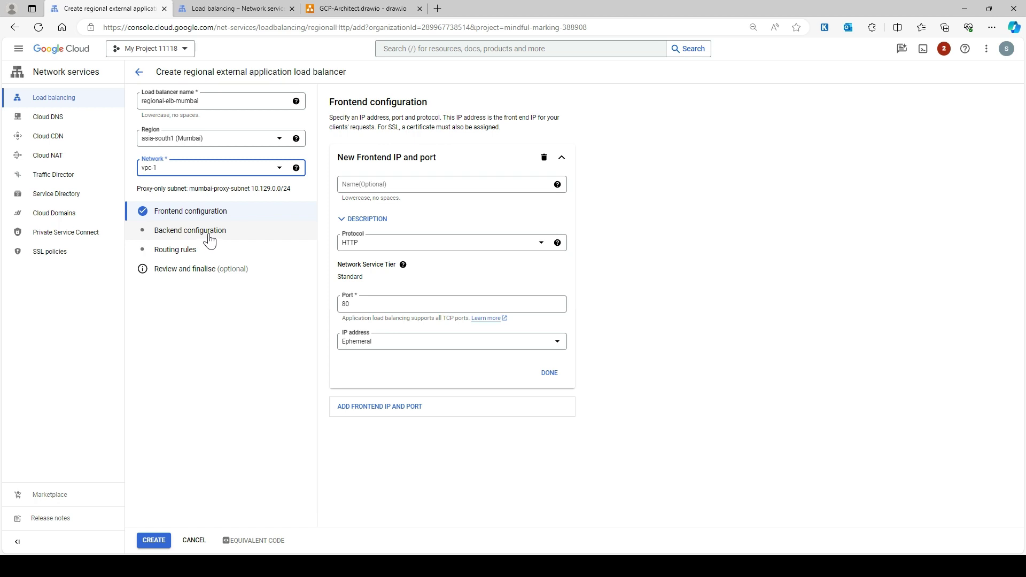
Finish the HTTP frontend with the name fe1 and expand the cross-project backend services in the backend configuration
left_click(380, 184)
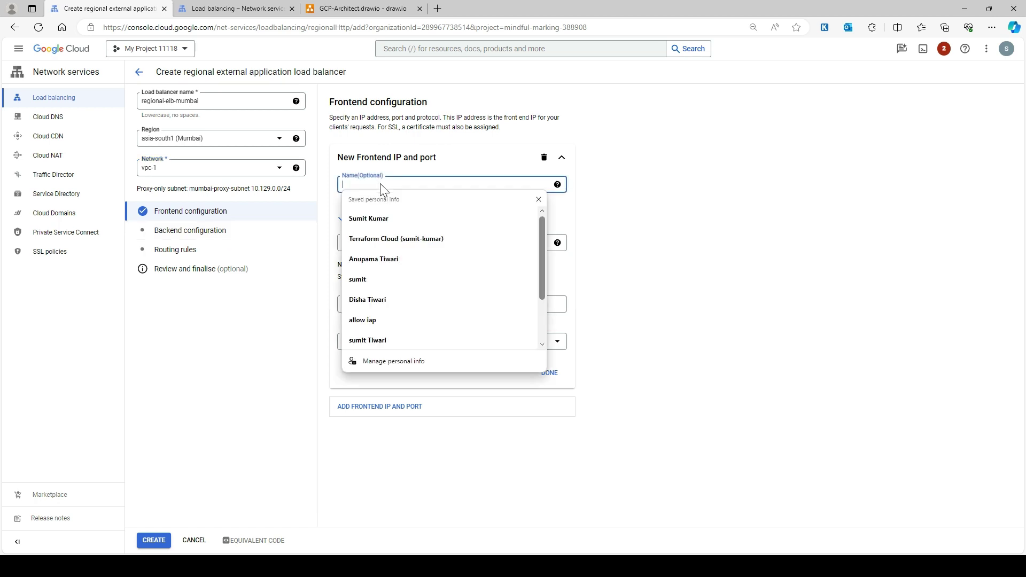
type("fe1")
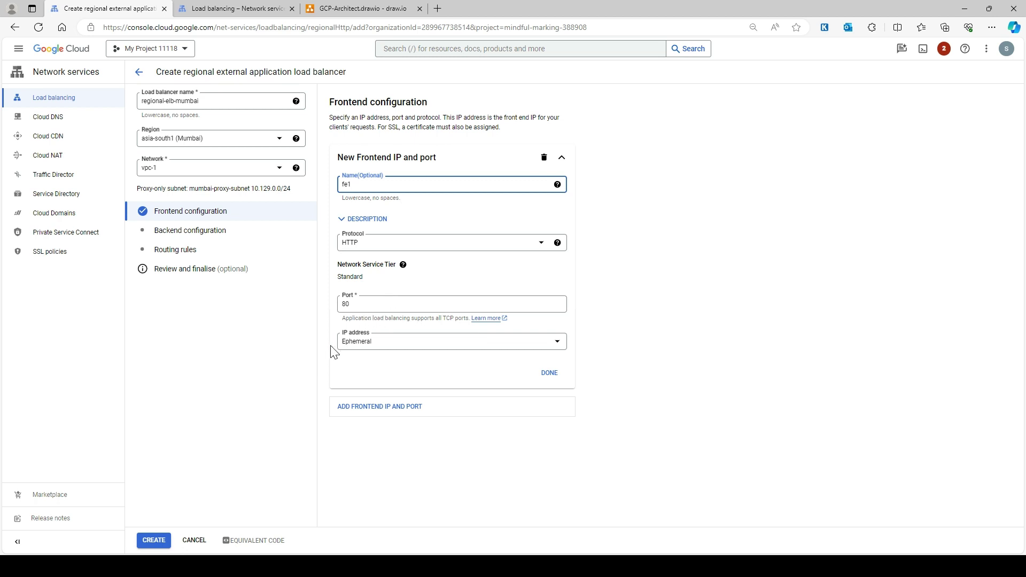
left_click(549, 376)
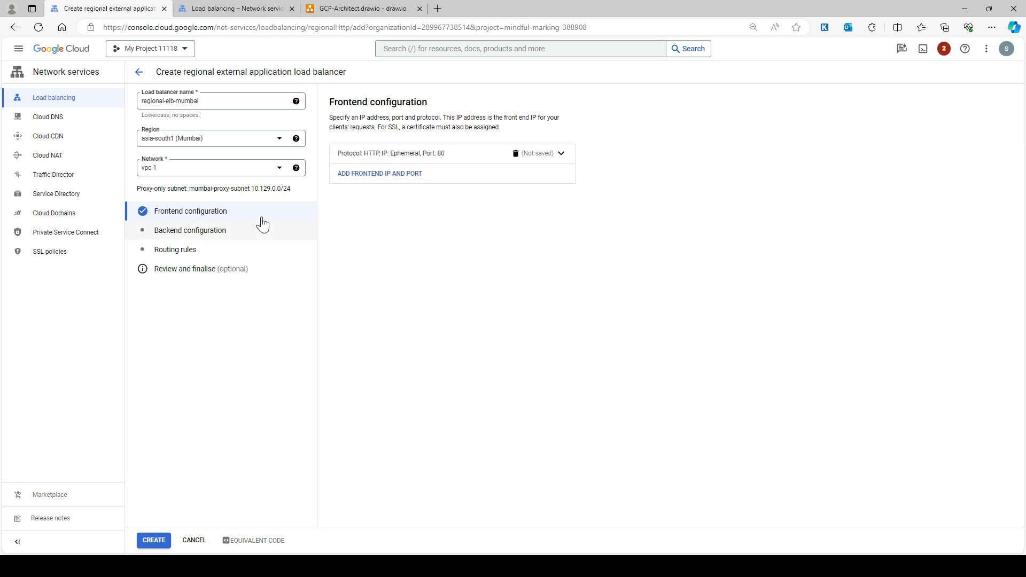
left_click(214, 233)
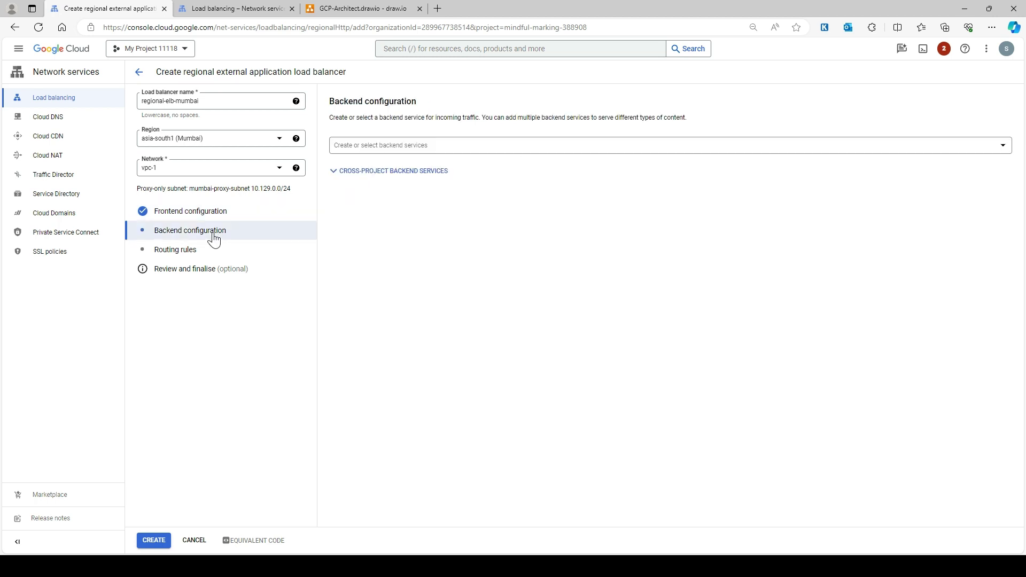
left_click(340, 176)
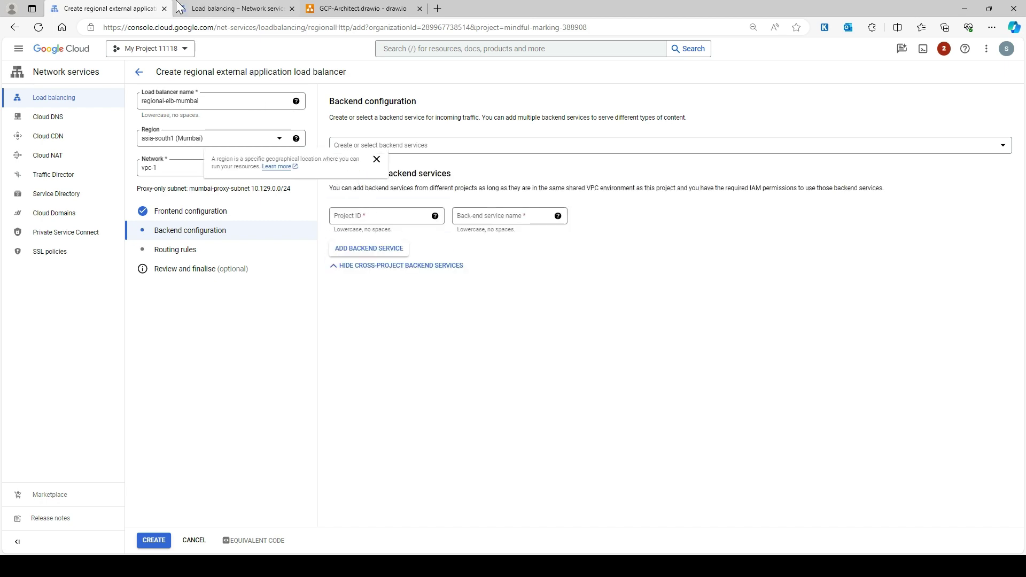
Check the cross-project architecture diagram in draw.io, then return to the load balancer form in the host project
left_click(230, 8)
left_click(373, 8)
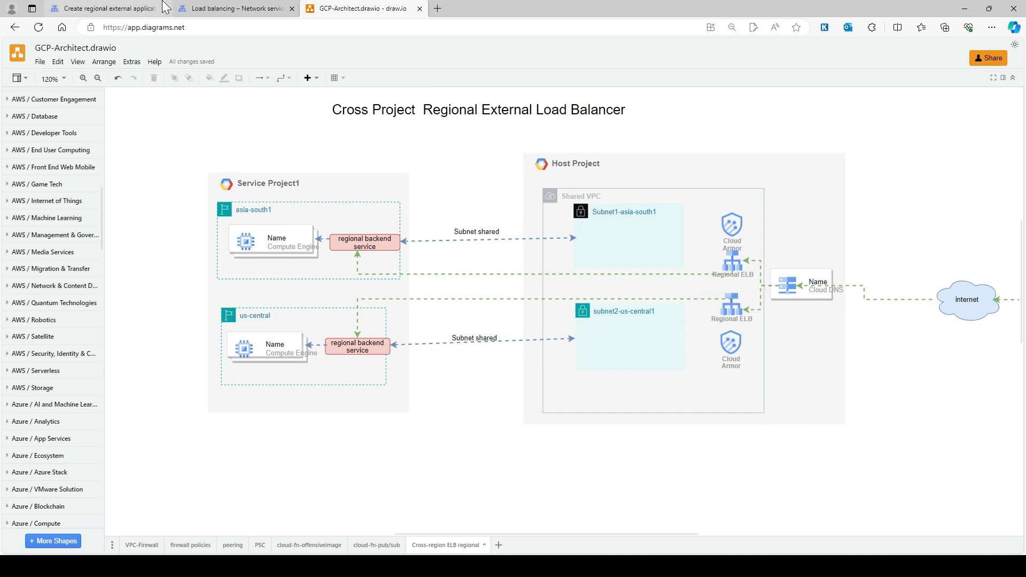
left_click(107, 9)
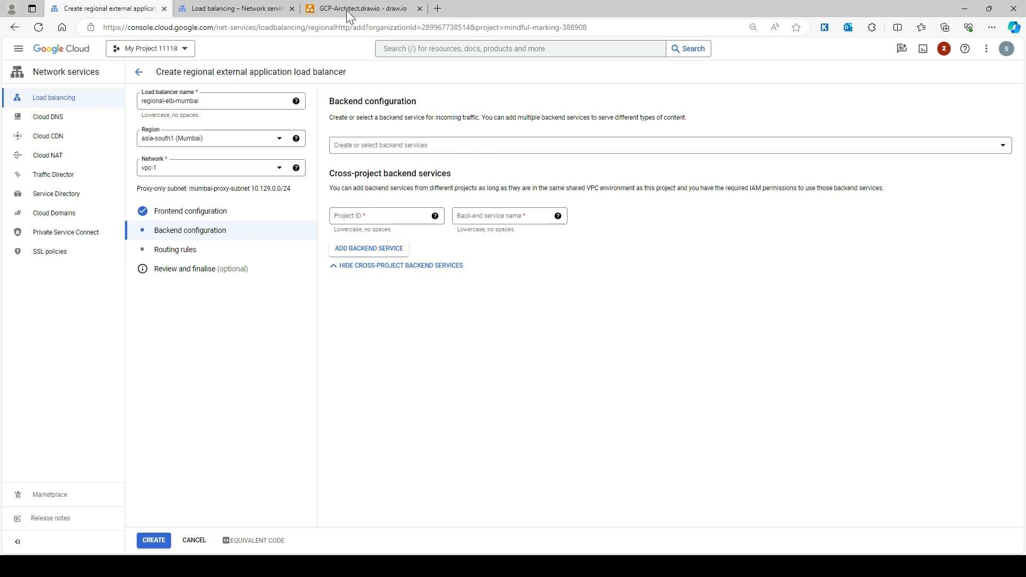
Copy the service project's ID, sustained-spark-393903, into the cross-project backend service's project ID
left_click(239, 11)
left_click(177, 49)
left_click_drag(601, 268, 535, 269)
key("ctrl+c")
left_click(107, 8)
left_click(361, 216)
key("ctrl+v")
Copy the backend service name regional-bs-mumbai from the service project and add it as the cross-project backend service
key("ctrl+Tab")
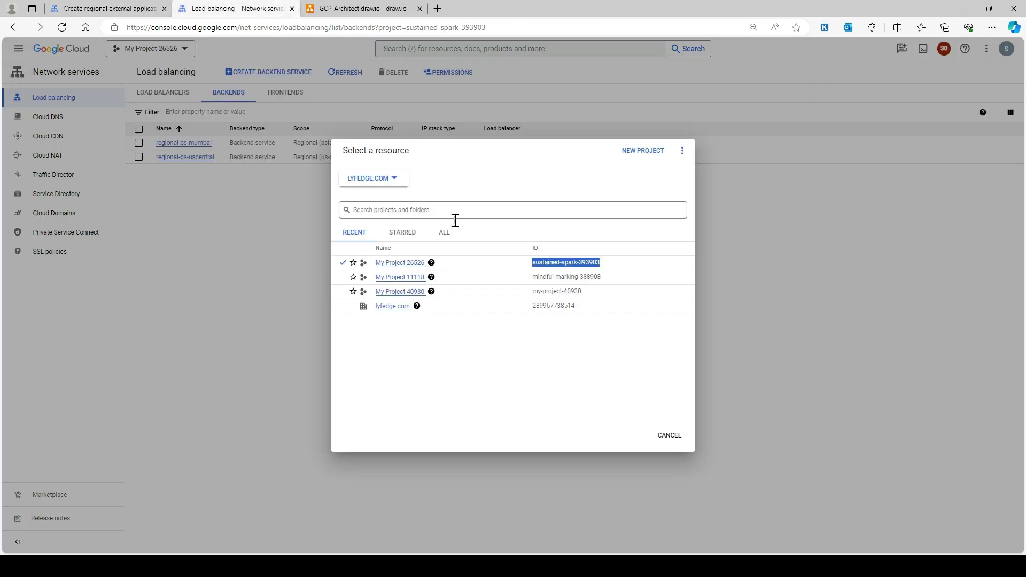
left_click(260, 217)
left_click_drag(213, 143, 156, 143)
key("ctrl+c")
left_click(106, 8)
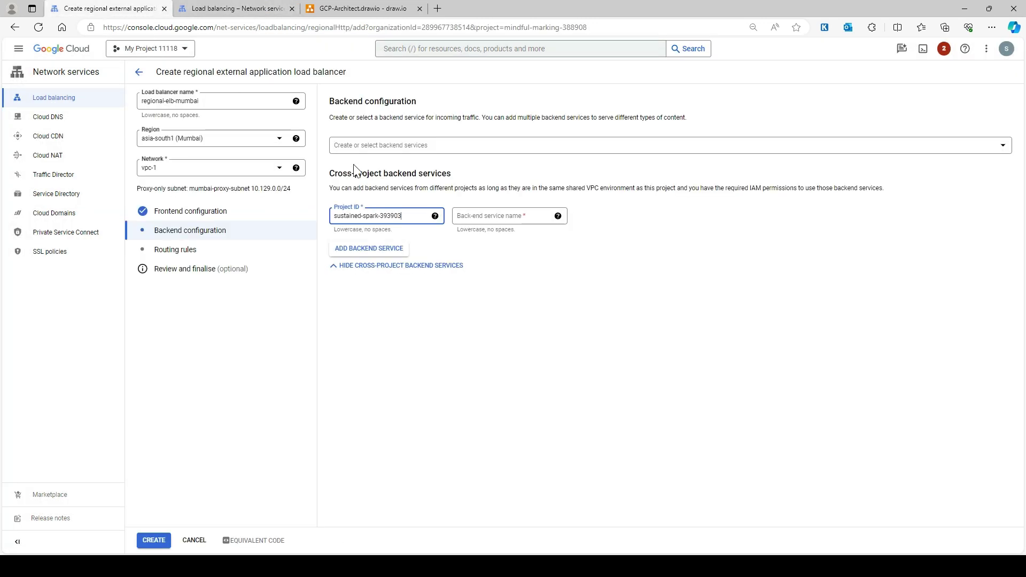
left_click(507, 216)
key("ctrl+v")
left_click(372, 254)
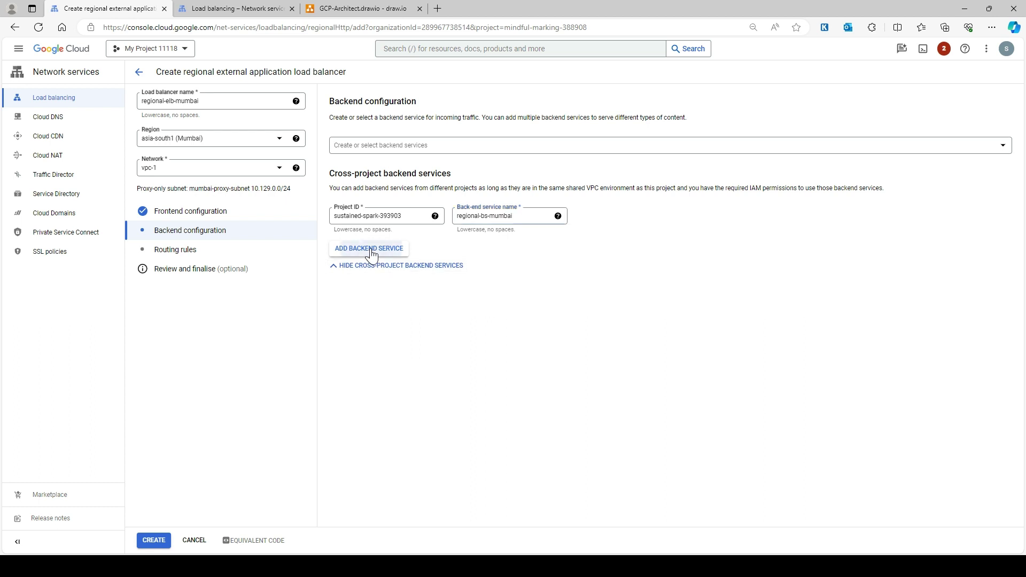
Review the routing rules and final summary of regional-elb-mumbai, then create the load balancer
left_click(214, 255)
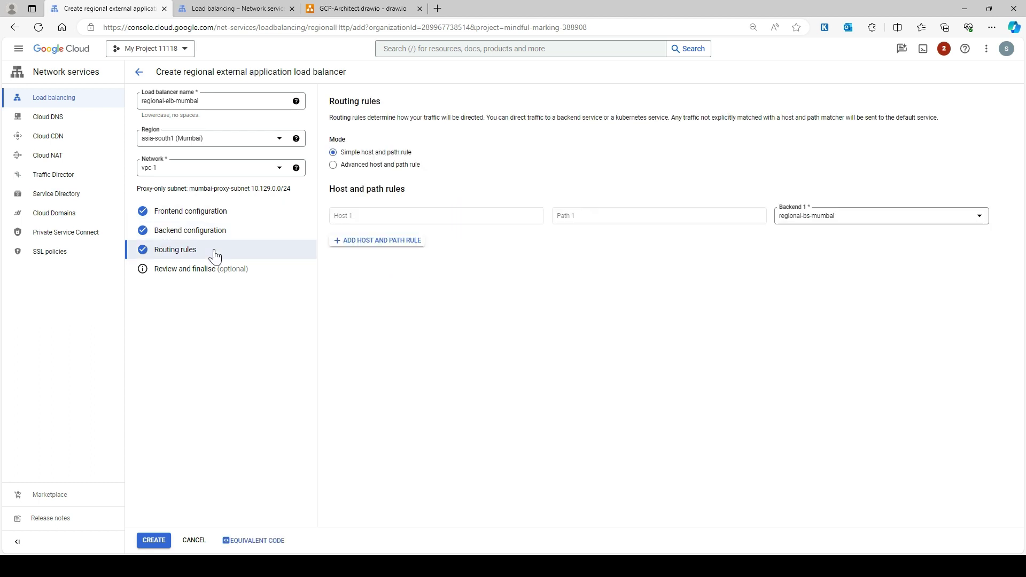
left_click(194, 269)
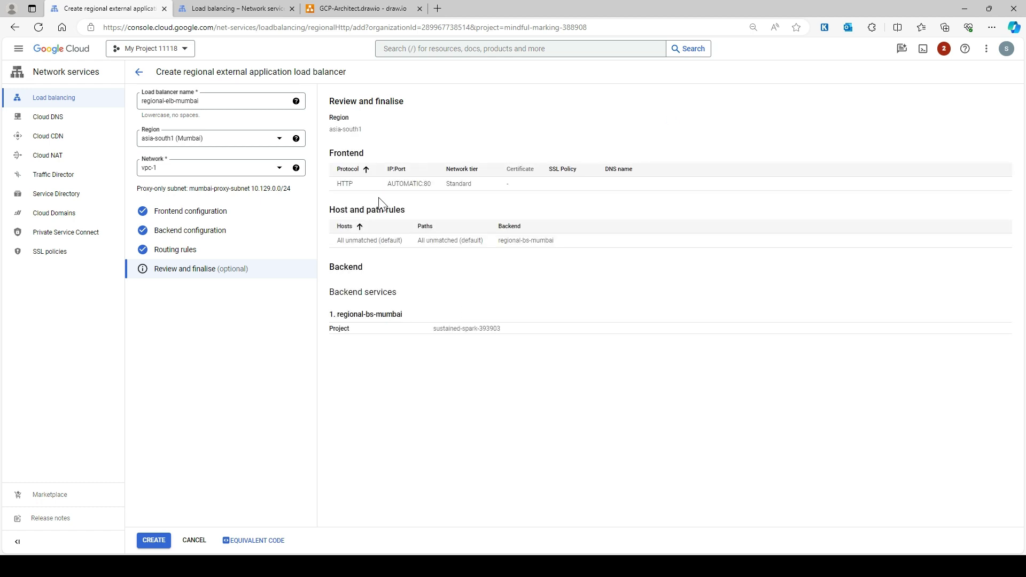
left_click(154, 541)
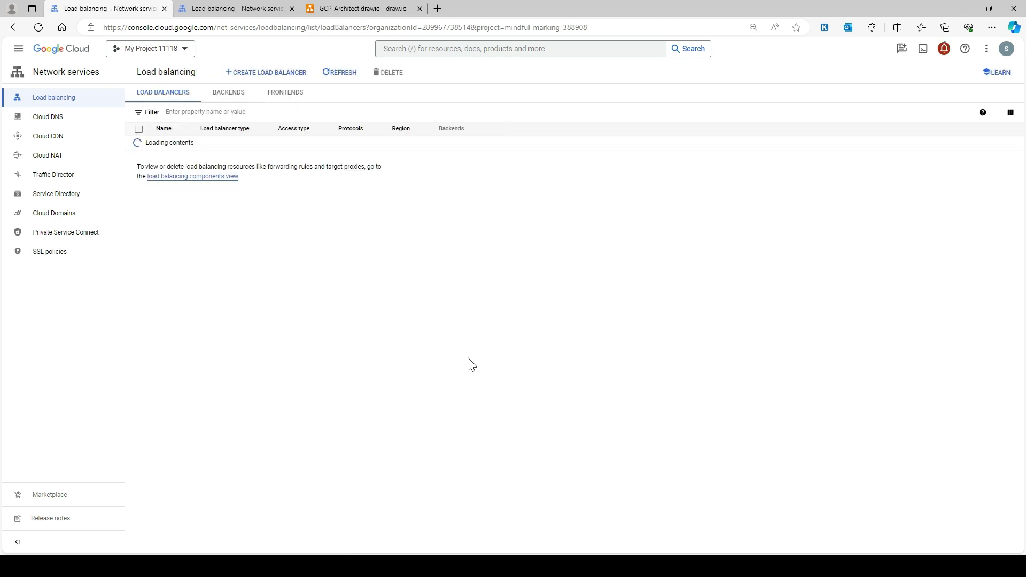
Start a second internet-facing load balancer as a regional external application load balancer
left_click(272, 75)
left_click(168, 240)
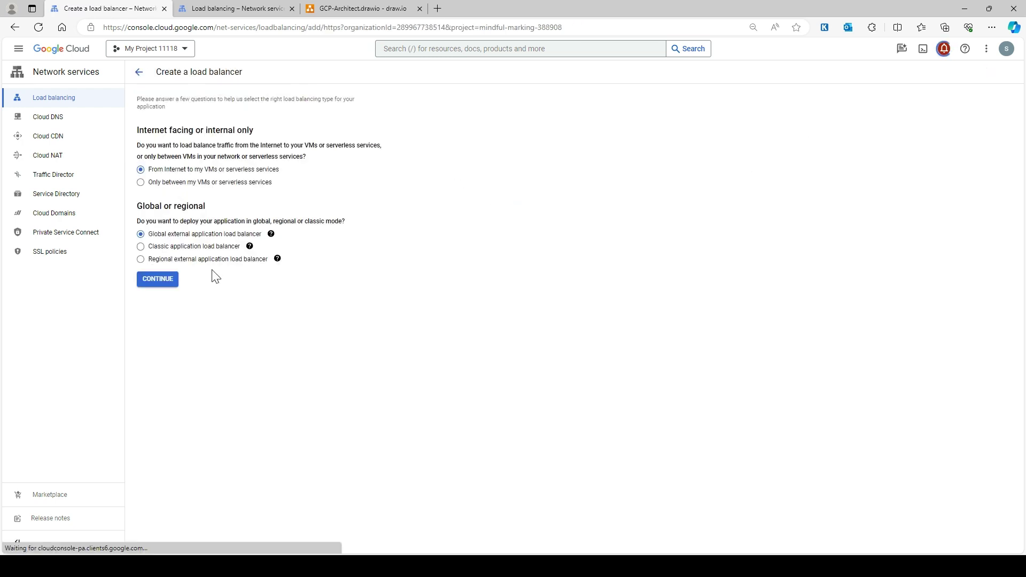
left_click(164, 278)
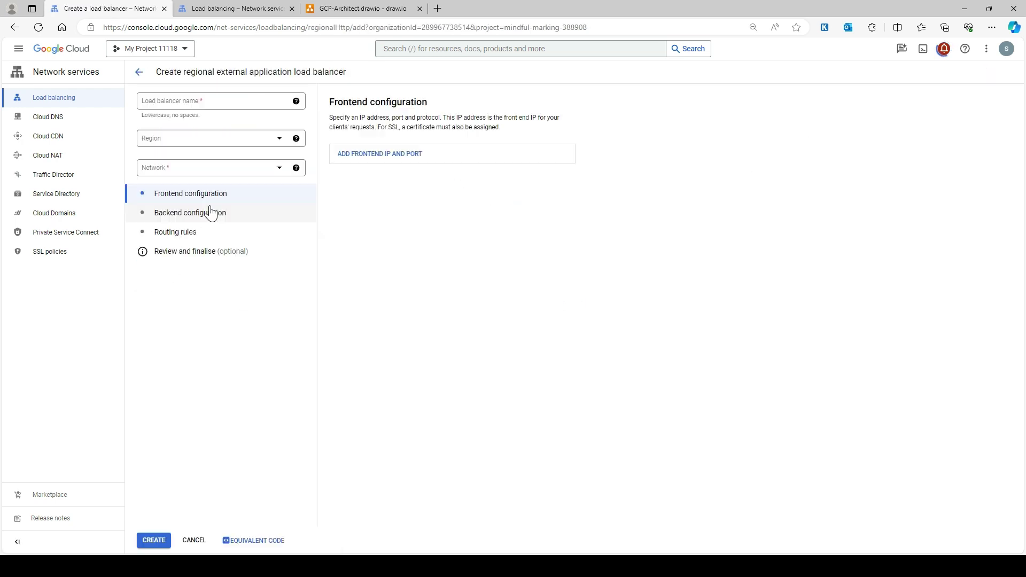
Name the second load balancer regional-elb-uscentral and set its network to vpc-1
left_click(165, 101)
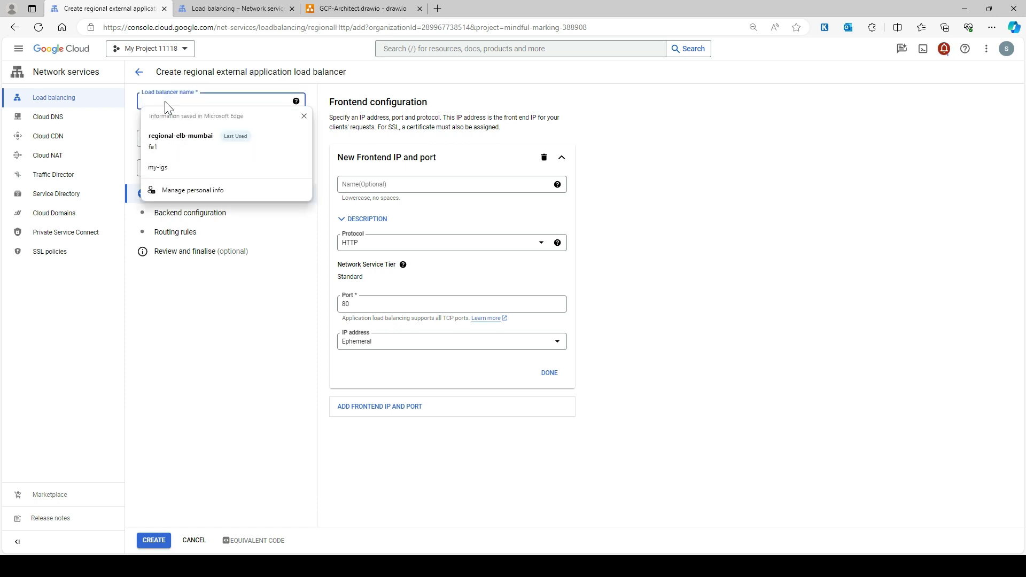
left_click(219, 135)
key("BackSpace")
key("BackSpace")
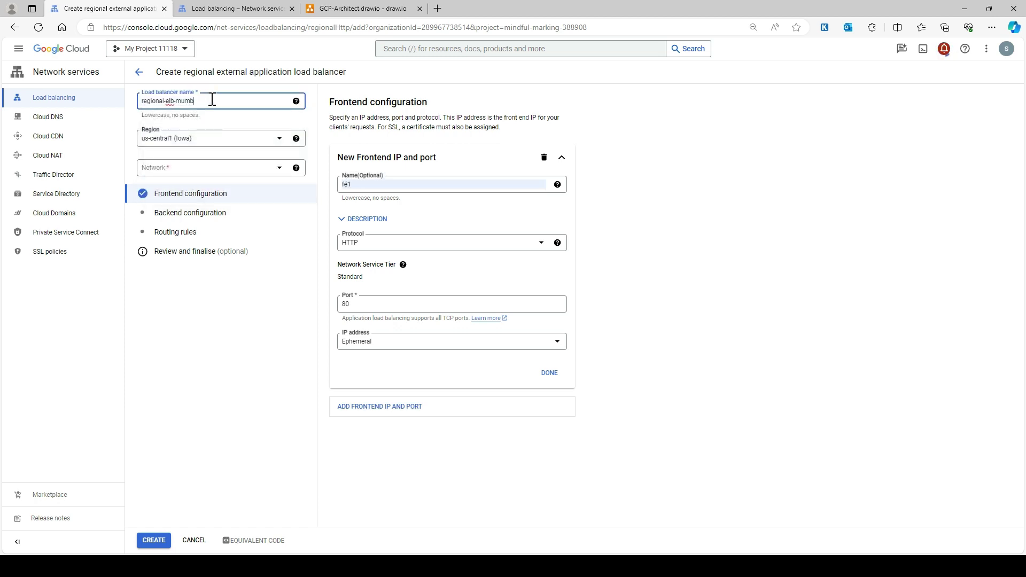
key("BackSpace")
key("BackSpace")
key("BackSpace")
key("BackSpace")
type("cent")
left_click(203, 170)
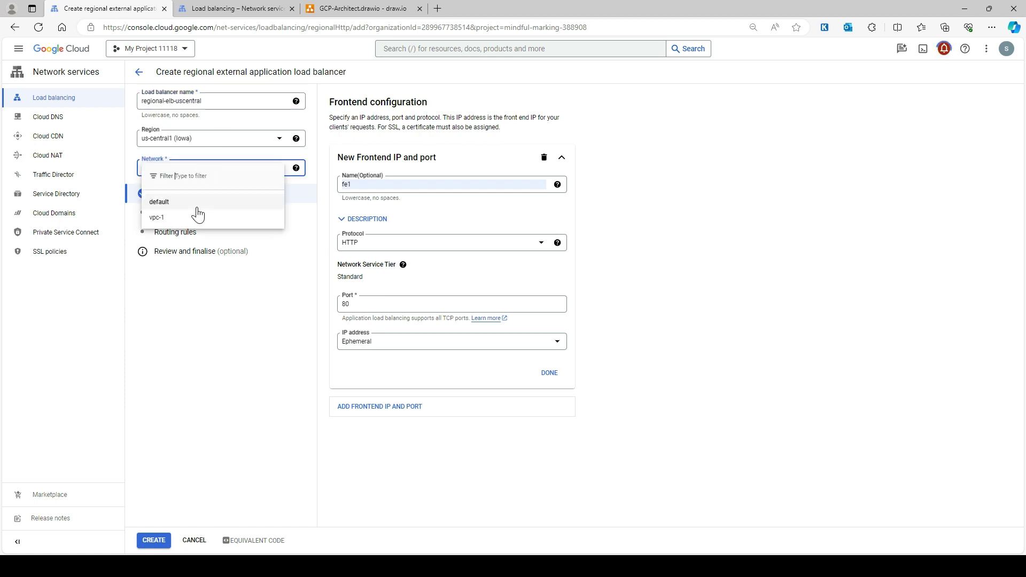
left_click(216, 218)
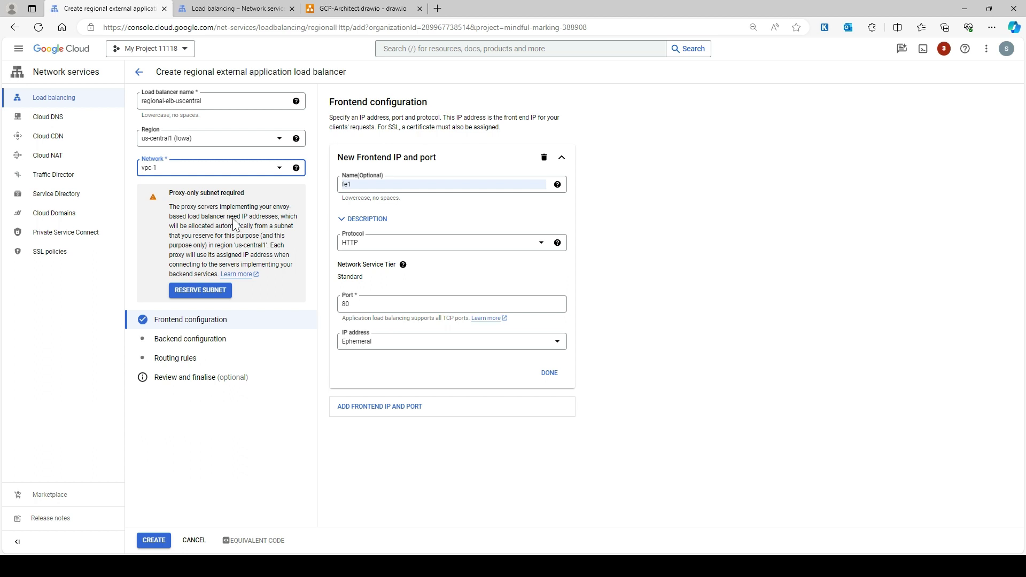
Reserve a proxy-only subnet named uscentral-proxy-subnet with the IP address range 10.130.0.0/24 for us-central1
left_click(199, 291)
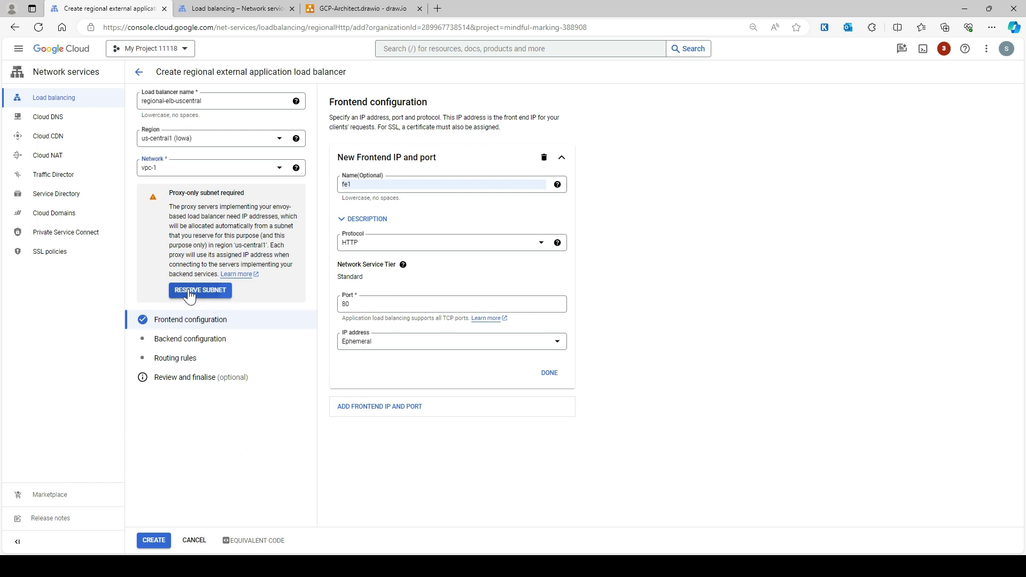
left_click(606, 84)
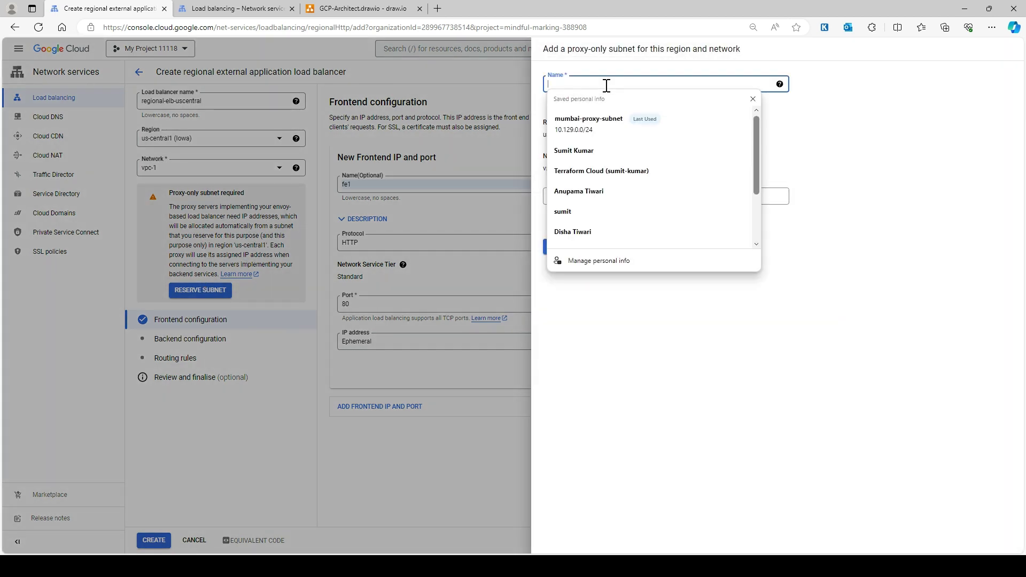
key("Down")
key("Return")
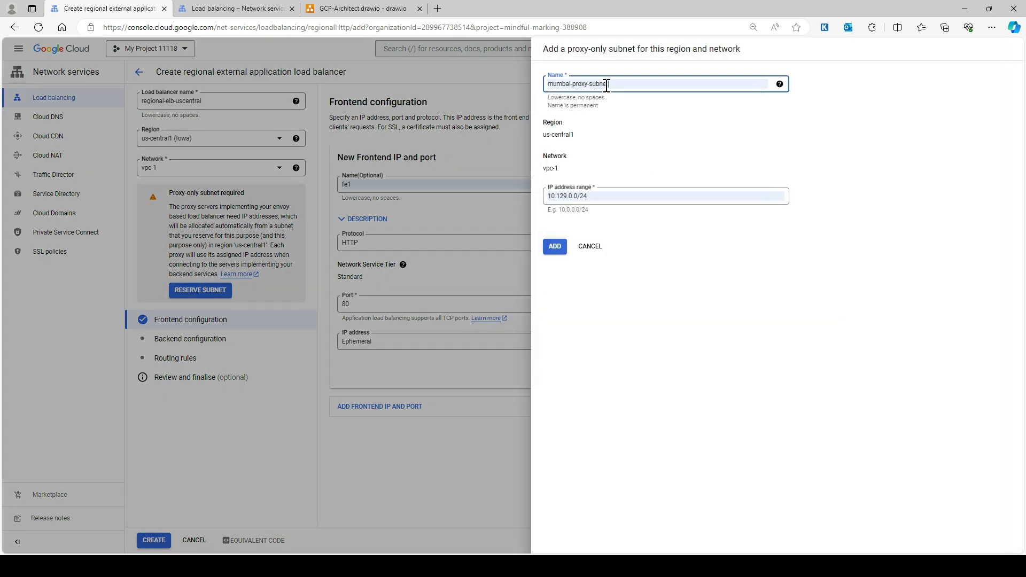
left_click_drag(568, 84, 538, 88)
type("us-c")
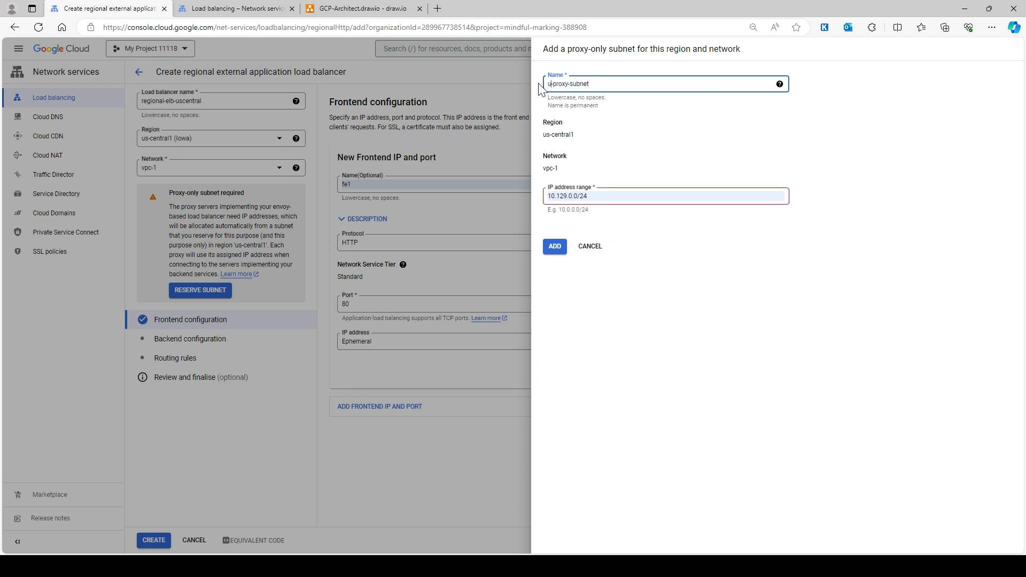
type("entral")
key("BackSpace")
left_click(566, 198)
key("BackSpace")
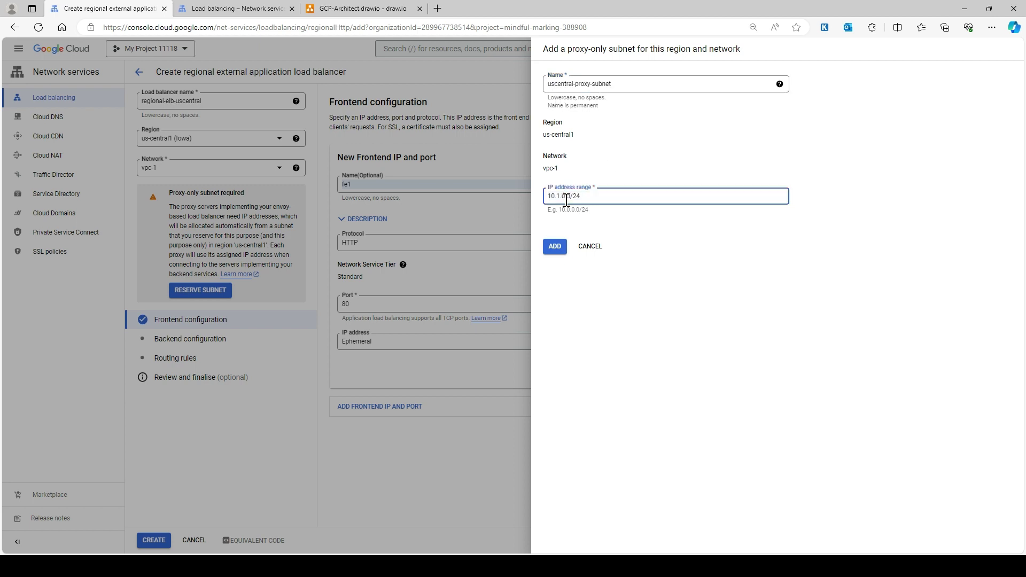
type("30")
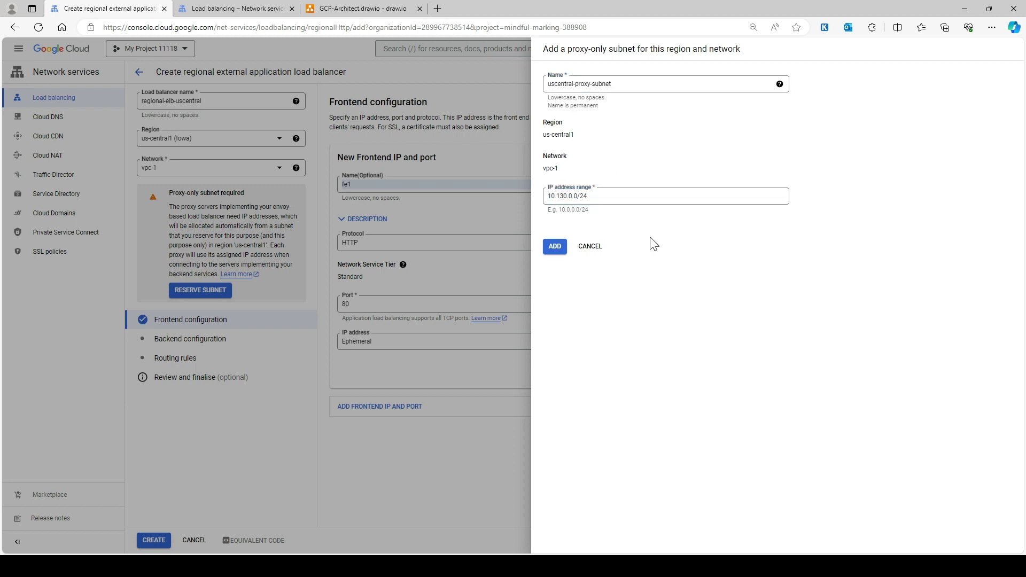
left_click(556, 247)
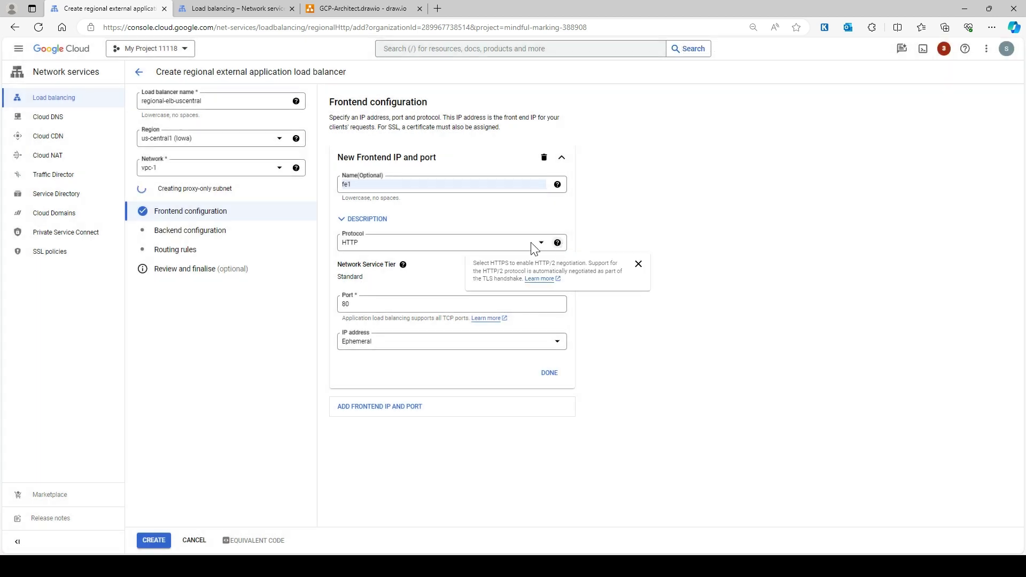
Rename the frontend of regional-elb-uscentral as fe2
left_click(373, 184)
key("BackSpace")
type("2")
left_click(219, 268)
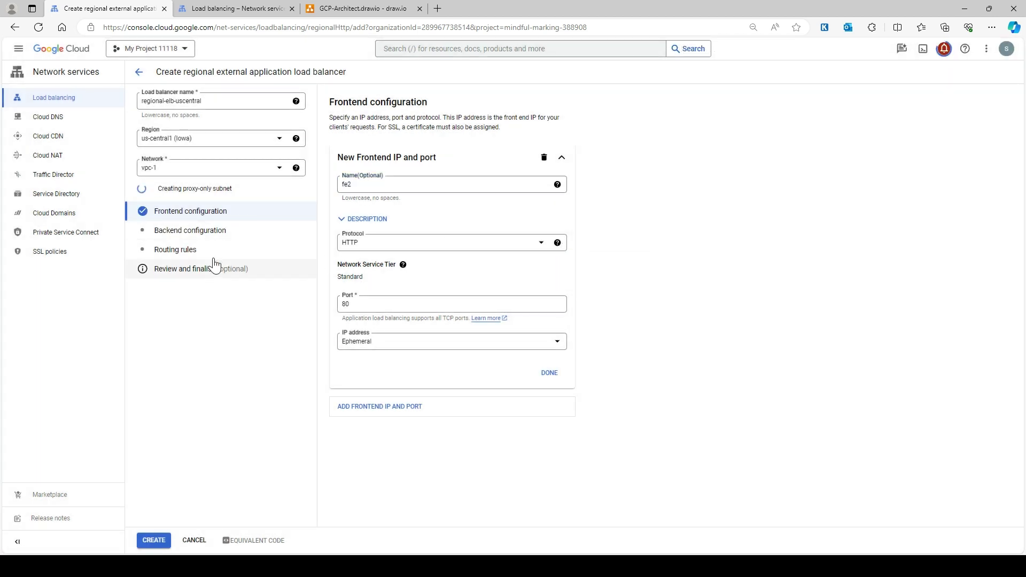
In the backend configuration of regional-elb-uscentral, set the cross-project backend's project ID to sustained-spark-393903, copied from the service project
left_click(186, 235)
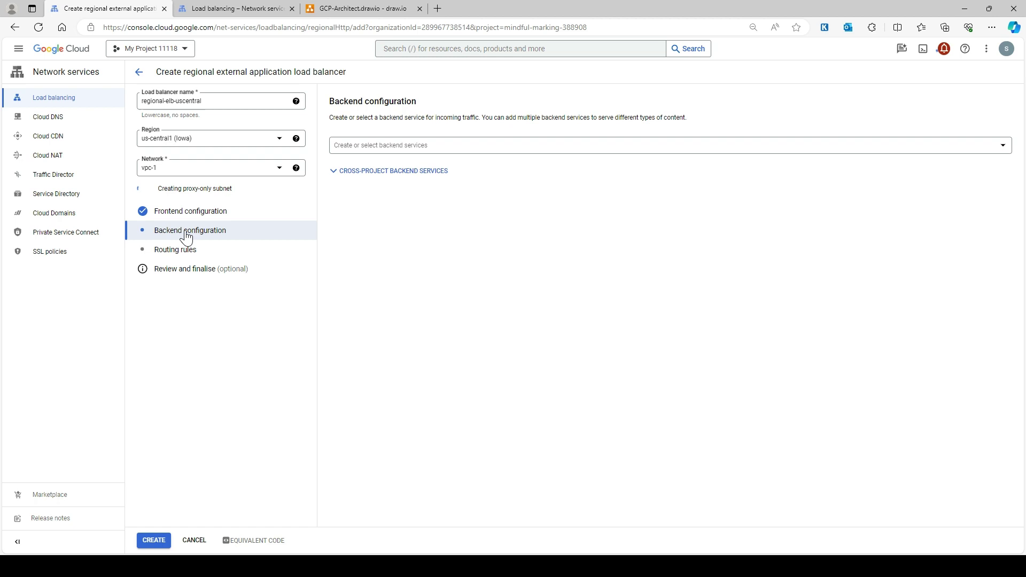
left_click(409, 172)
left_click(248, 9)
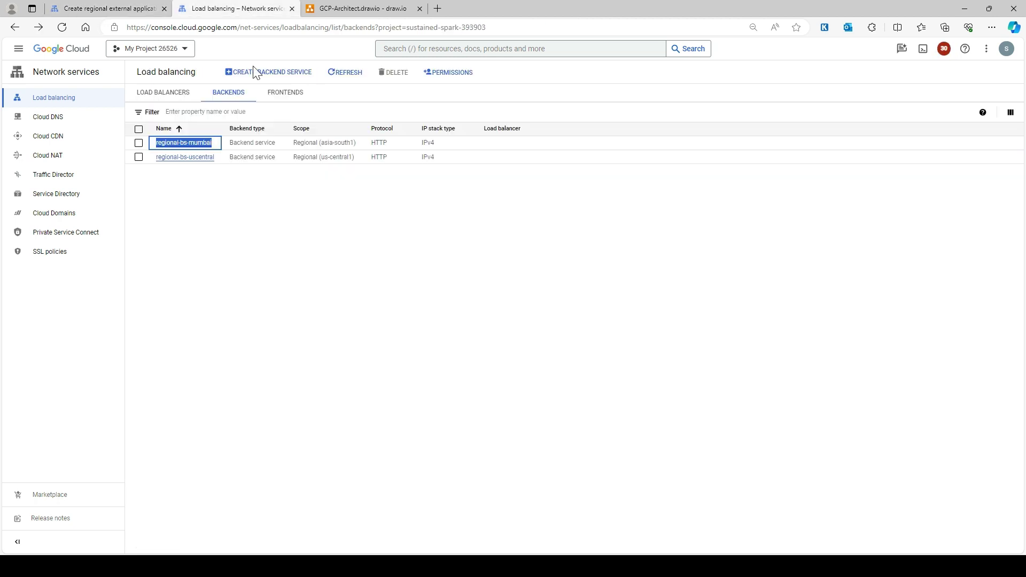
left_click(189, 49)
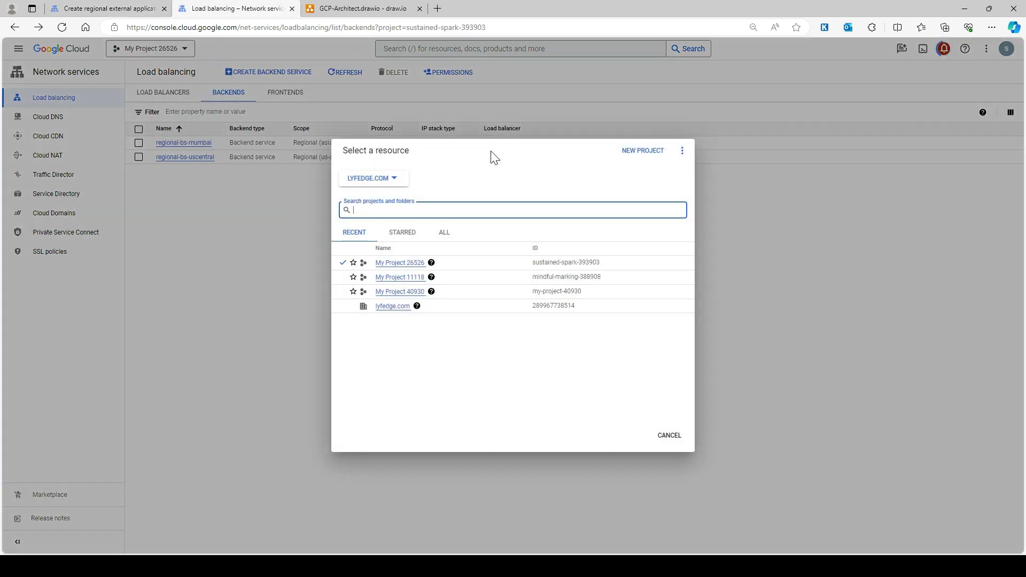
left_click_drag(614, 264, 530, 269)
key("ctrl+c")
left_click(107, 9)
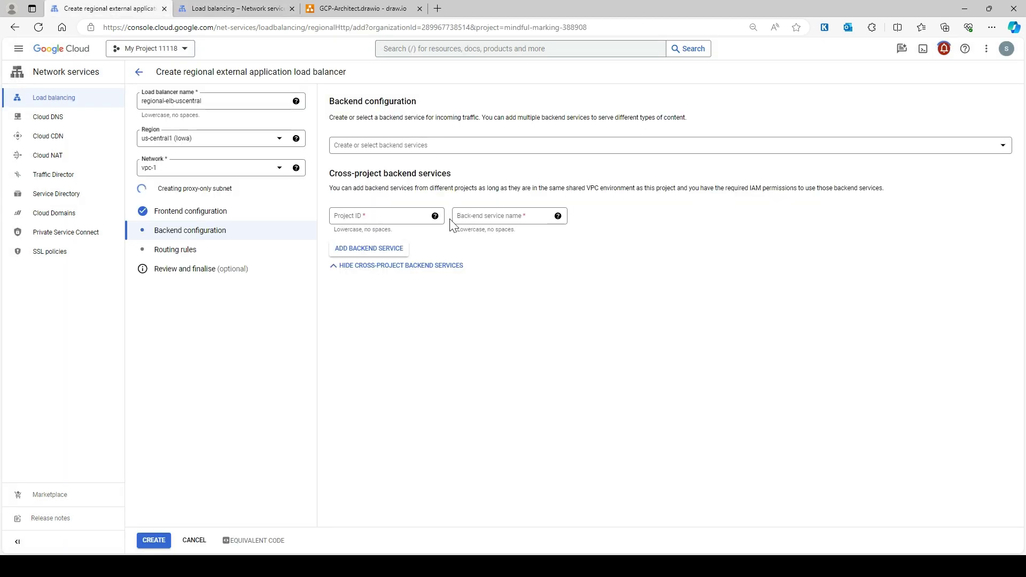
left_click(396, 215)
key("ctrl+v")
Copy the backend service name regional-bs-uscentral from the service project and add it as the load balancer's cross-project backend service
left_click(248, 9)
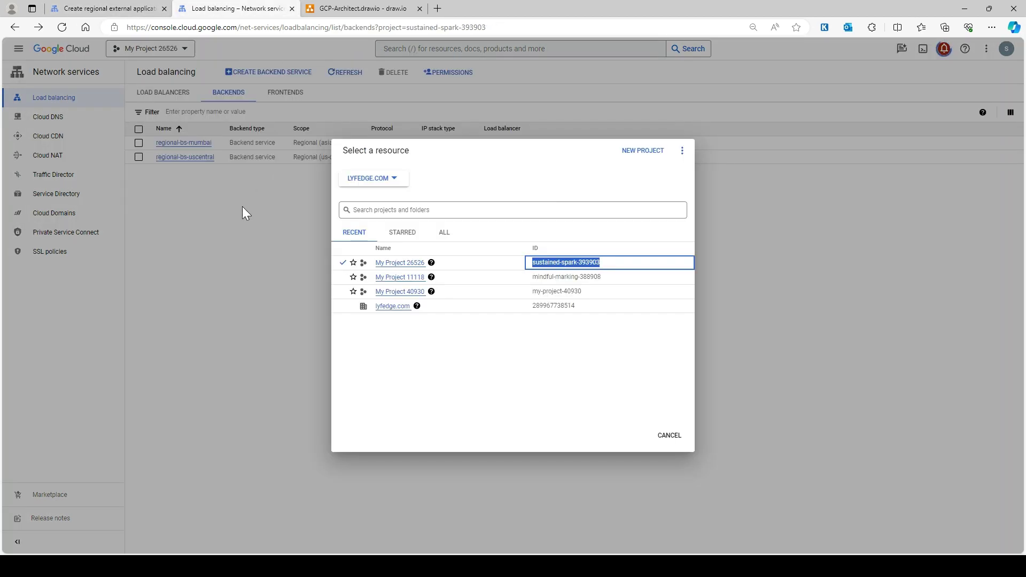
left_click(243, 208)
left_click_drag(216, 158, 153, 169)
key("ctrl+c")
key("ctrl+shift+Tab")
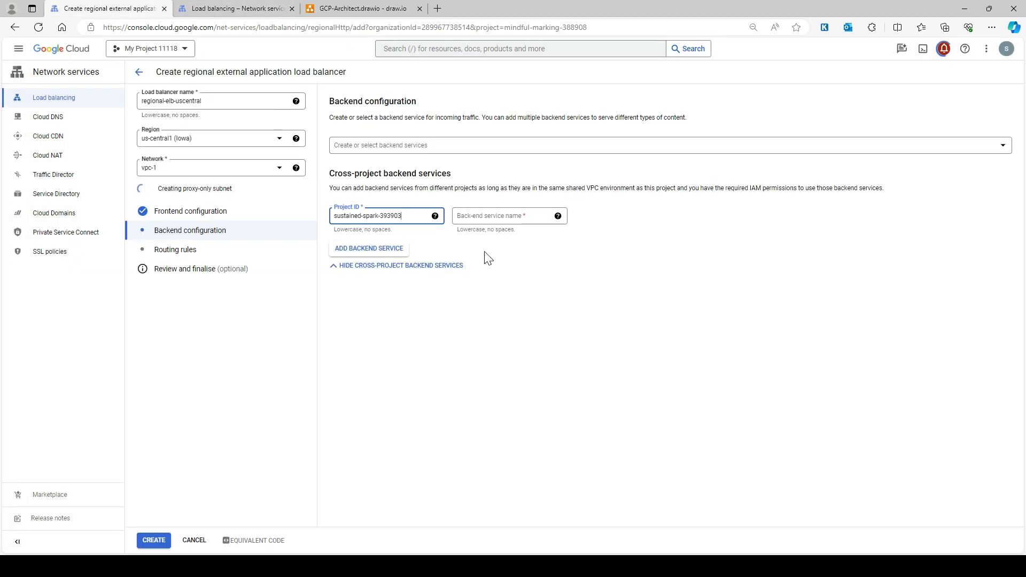
left_click(473, 217)
key("ctrl+v")
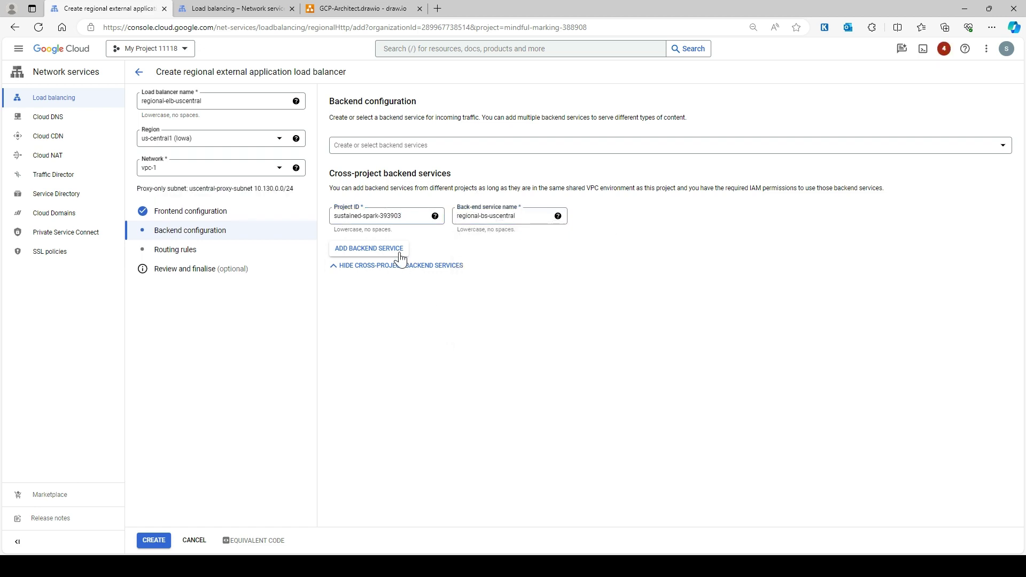
left_click(367, 250)
Review the routing rules and final configuration of regional-elb-uscentral and create the load balancer
left_click(180, 250)
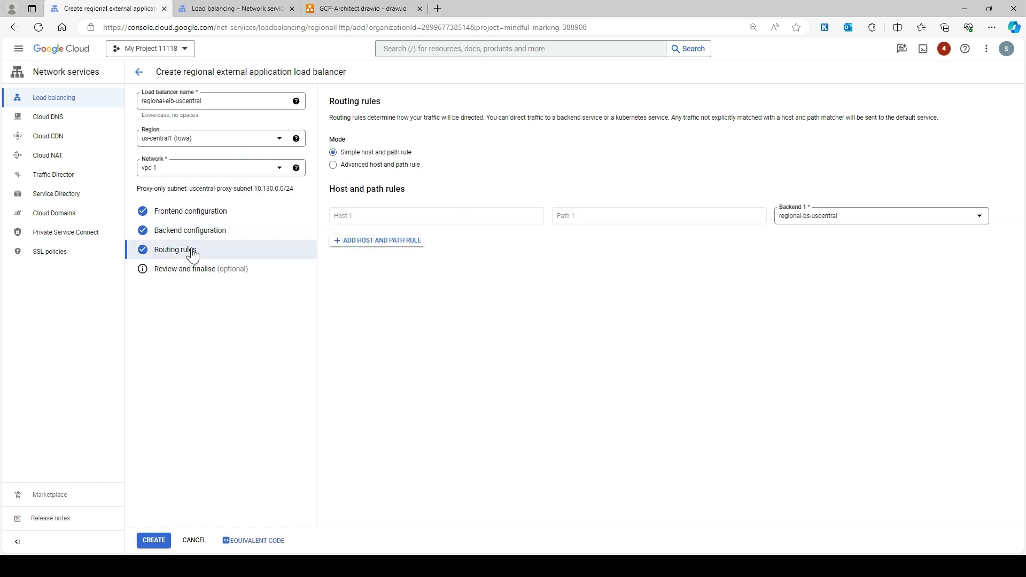
left_click(214, 271)
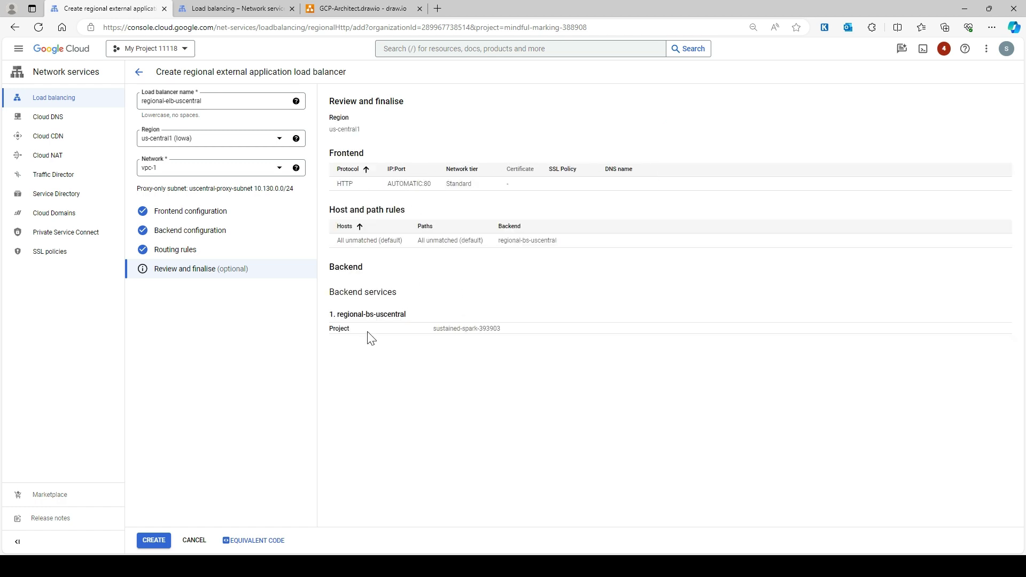
left_click(152, 541)
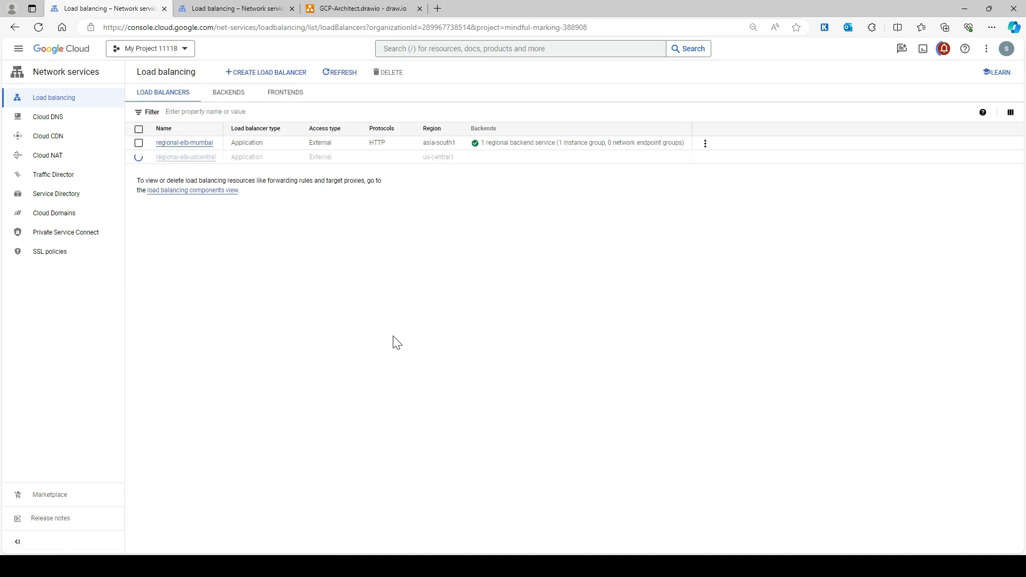
Examine the frontend and backend service details of regional-elb-mumbai and compare its backend project with the service project in the architecture diagram
left_click(202, 143)
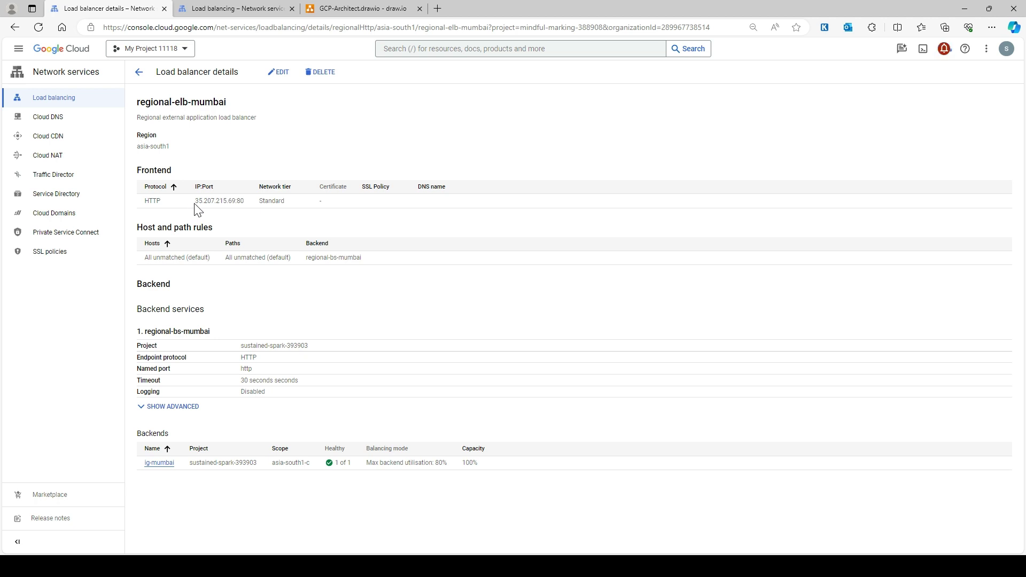
left_click_drag(195, 201, 229, 205)
left_click(264, 290)
left_click_drag(211, 311, 132, 311)
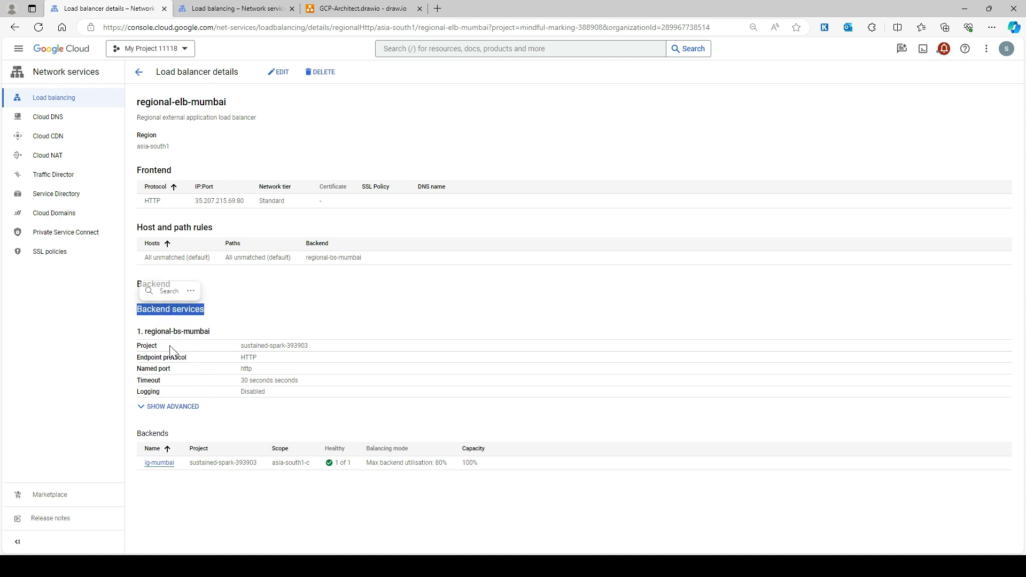
left_click_drag(170, 351, 133, 350)
left_click(270, 322)
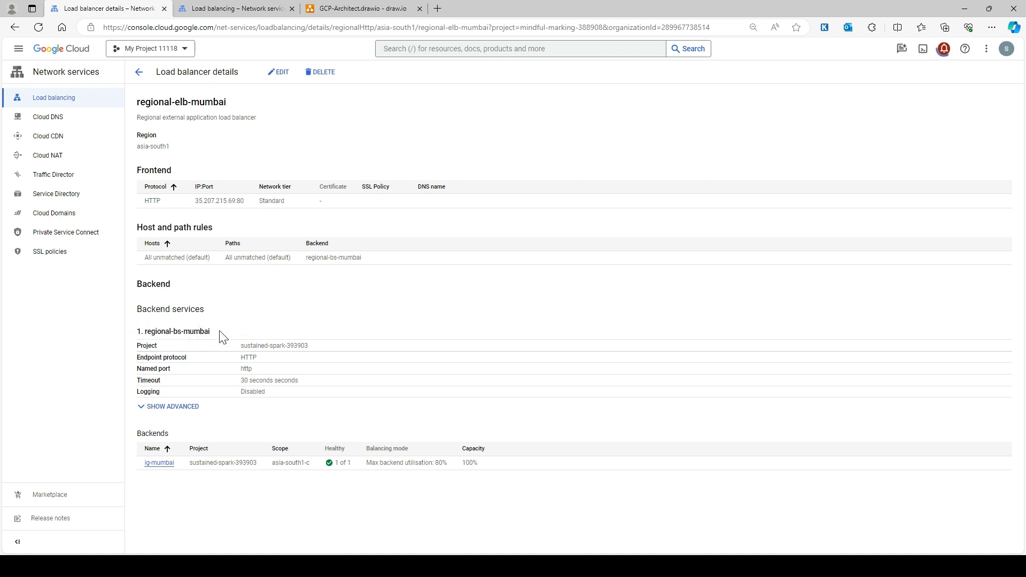
left_click_drag(312, 345, 242, 348)
left_click(377, 8)
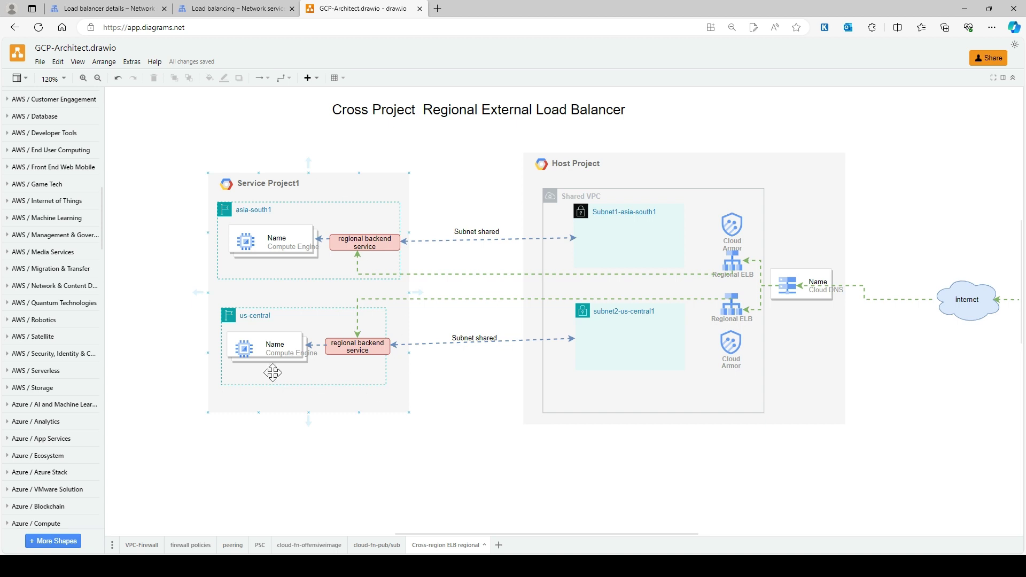
left_click(102, 8)
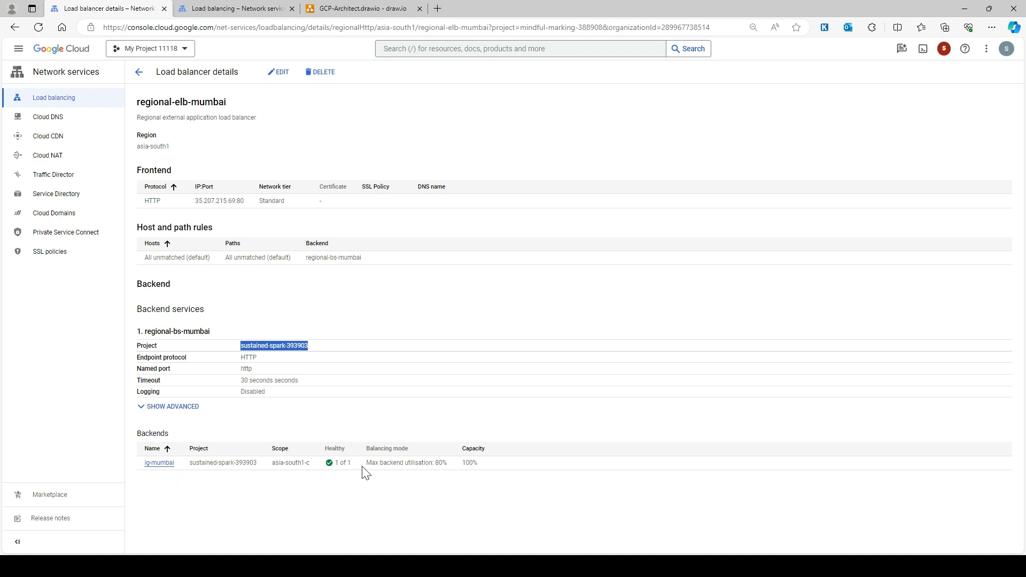
left_click(139, 72)
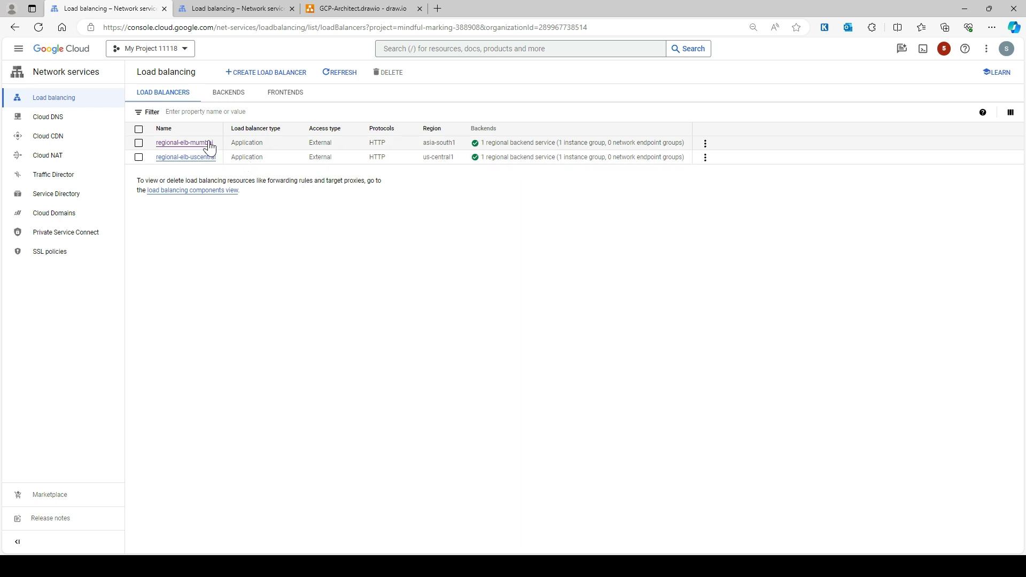
Copy the frontend IP address 35.207.215.69 of regional-elb-mumbai and open it in Chrome
left_click(199, 145)
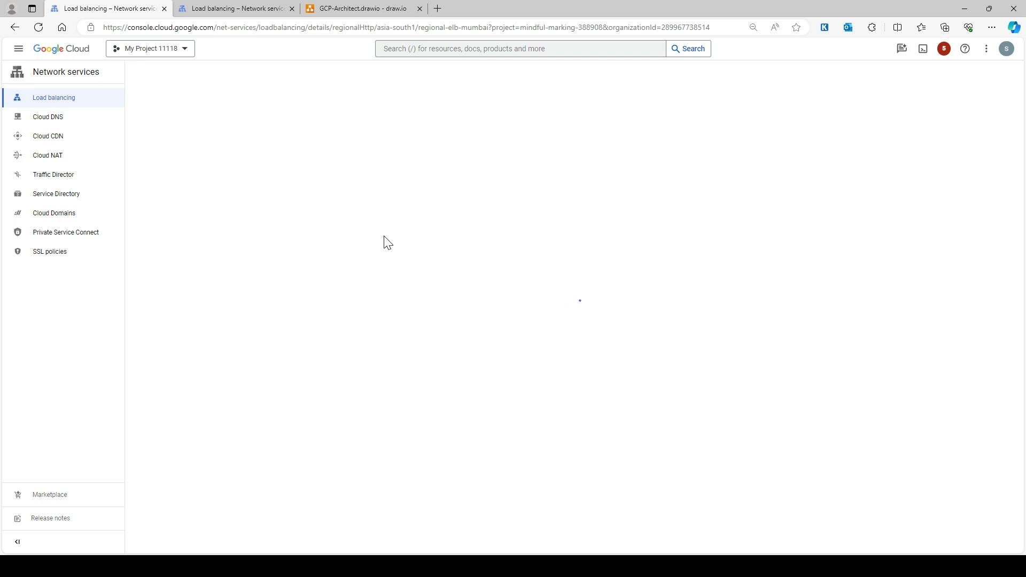
left_click_drag(236, 201, 188, 205)
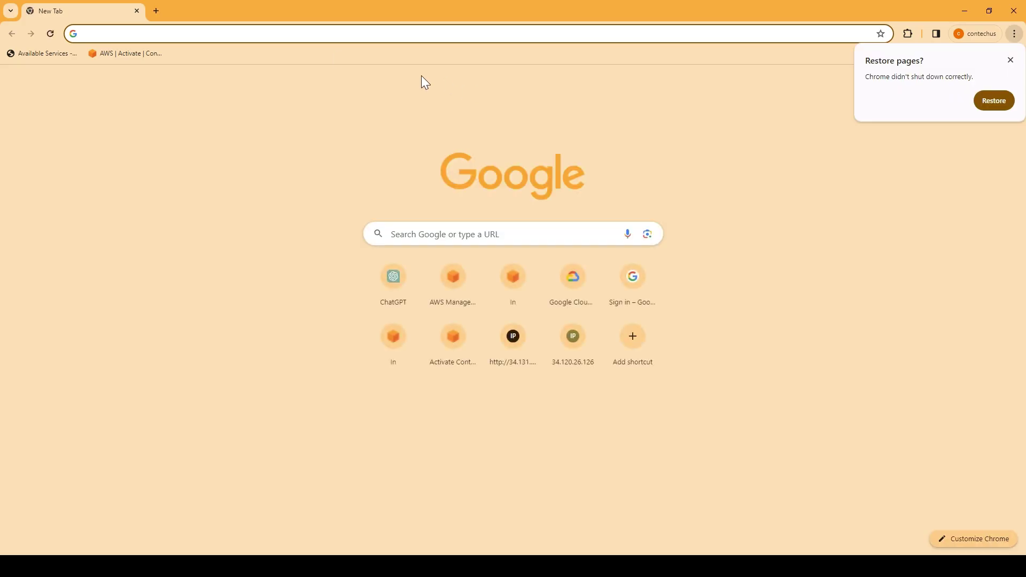
left_click(1010, 61)
left_click(240, 39)
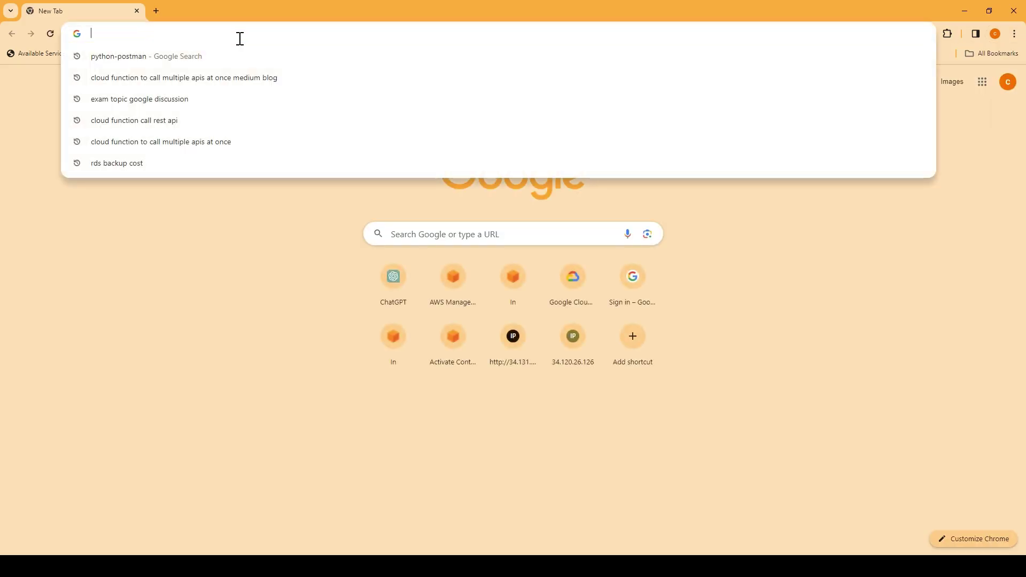
key("ctrl+v")
key("Return")
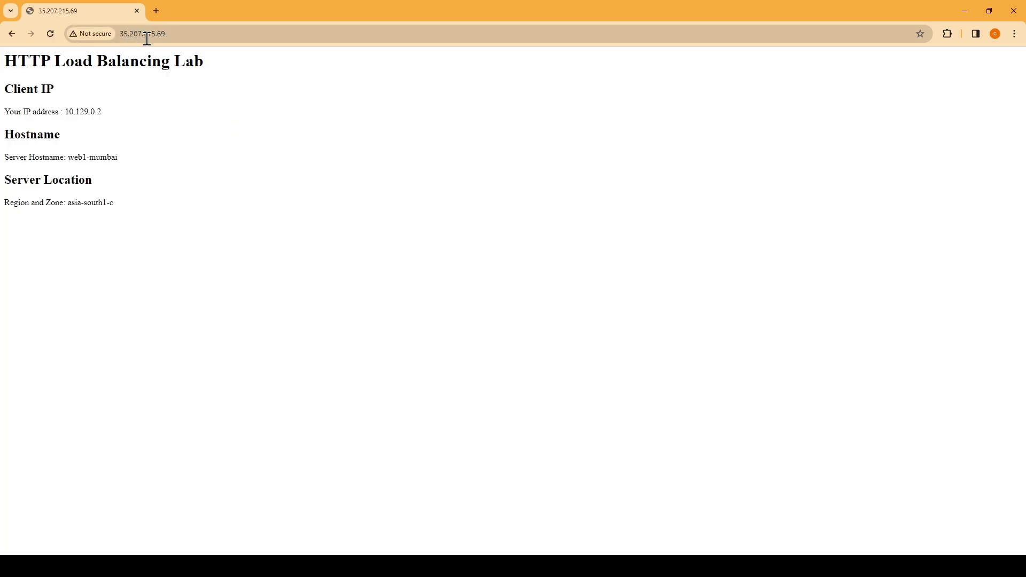
Check the server hostname, region and zone, and client IP address shown on the Mumbai load balancer's test page
left_click_drag(172, 34, 132, 33)
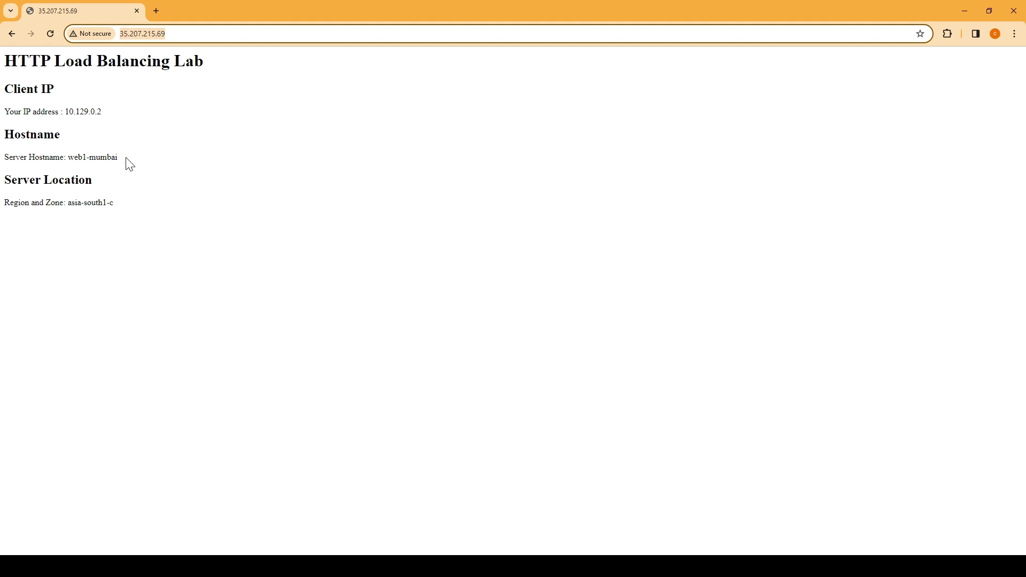
left_click_drag(129, 164, 75, 167)
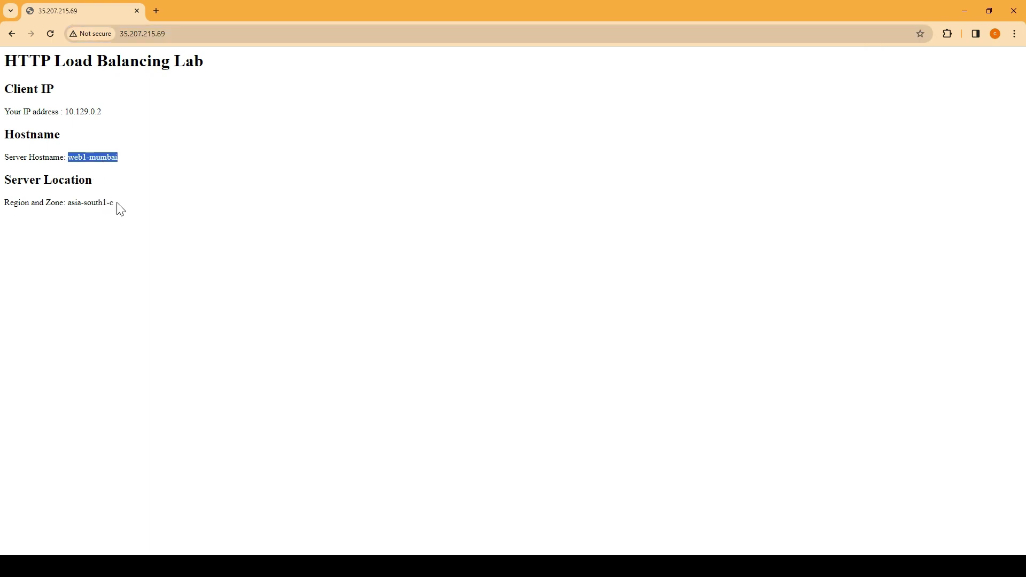
left_click_drag(117, 203, 70, 204)
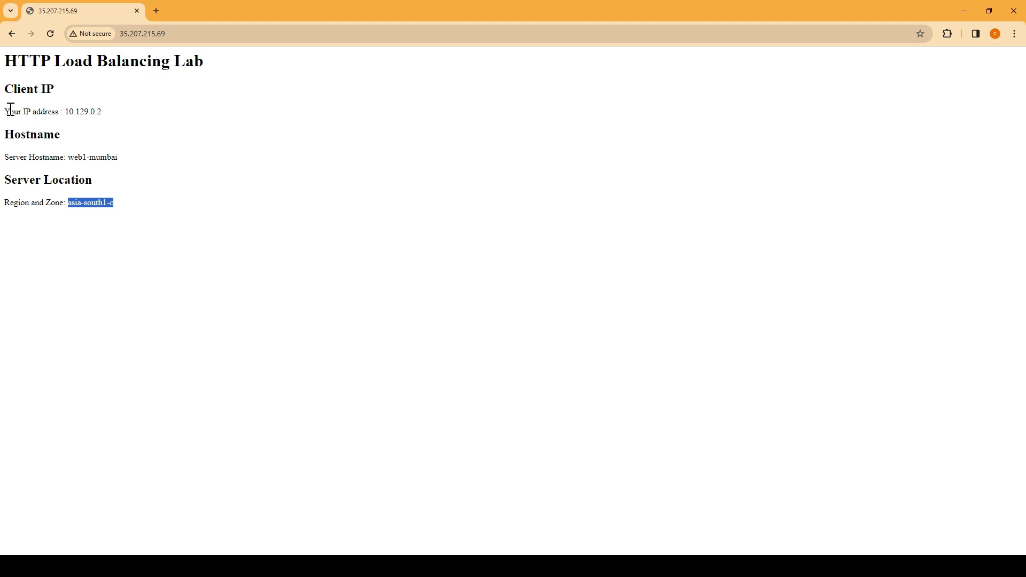
left_click_drag(11, 109, 70, 120)
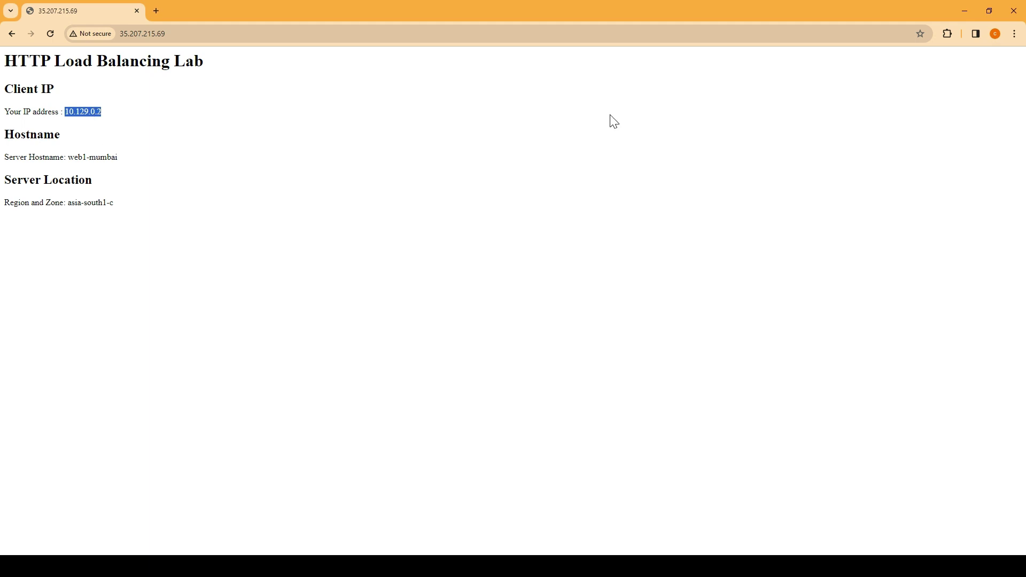
left_click(963, 11)
Examine the Mumbai Regional ELB's traffic path in the GCP-Architect.drawio diagram and return to the load balancer details
left_click(369, 8)
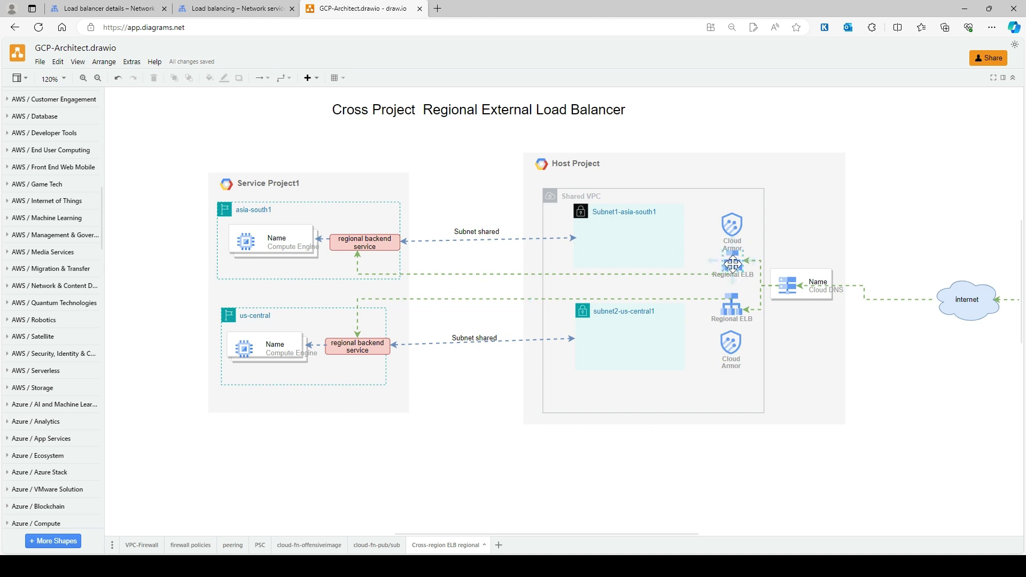
mouse_move(714, 264)
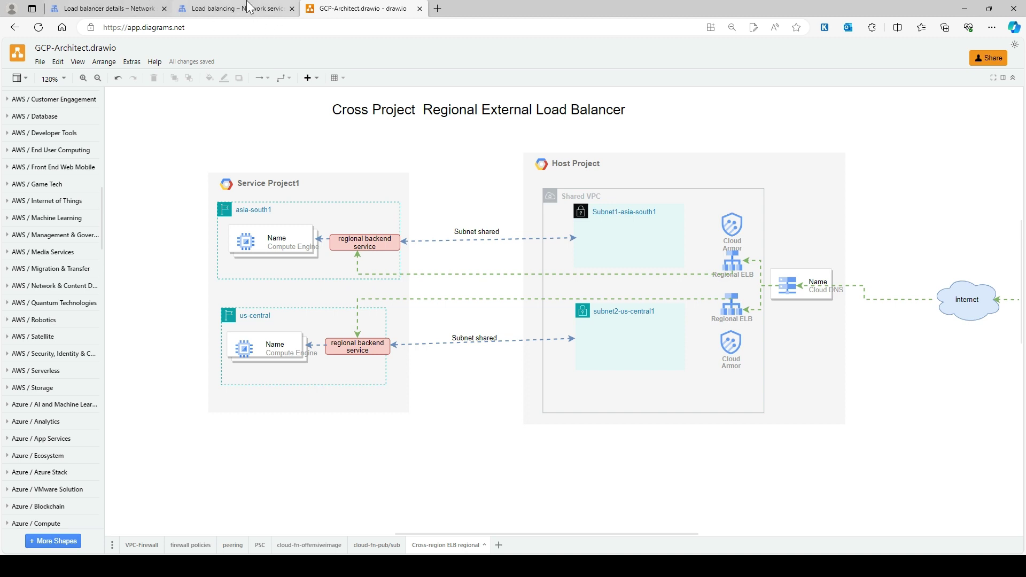
left_click(121, 8)
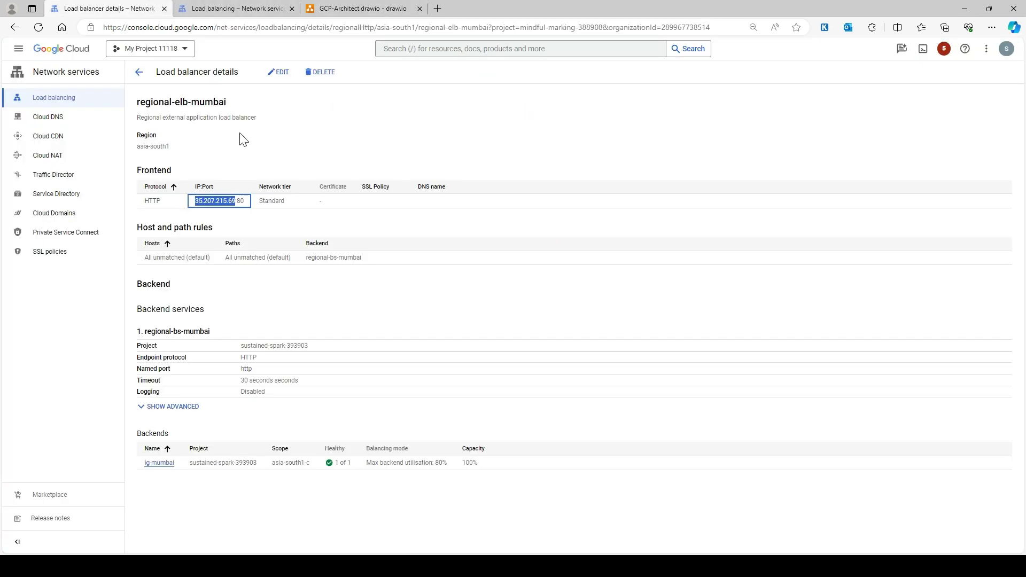
Examine the reserved proxy-only subnets of vpc-1 and compare their IP ranges with the client IP on the Mumbai test page
left_click(18, 48)
mouse_move(117, 321)
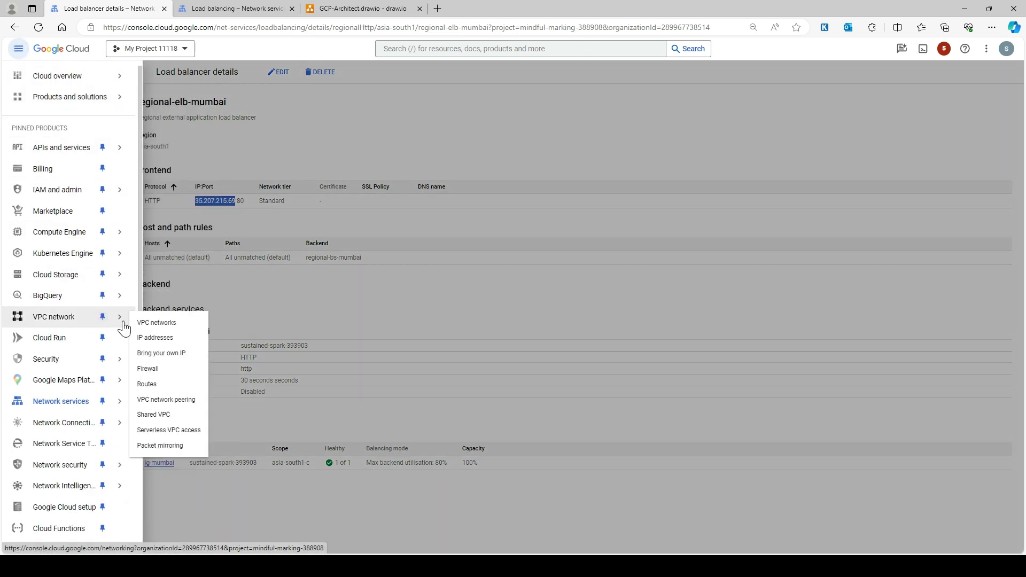
left_click(174, 322)
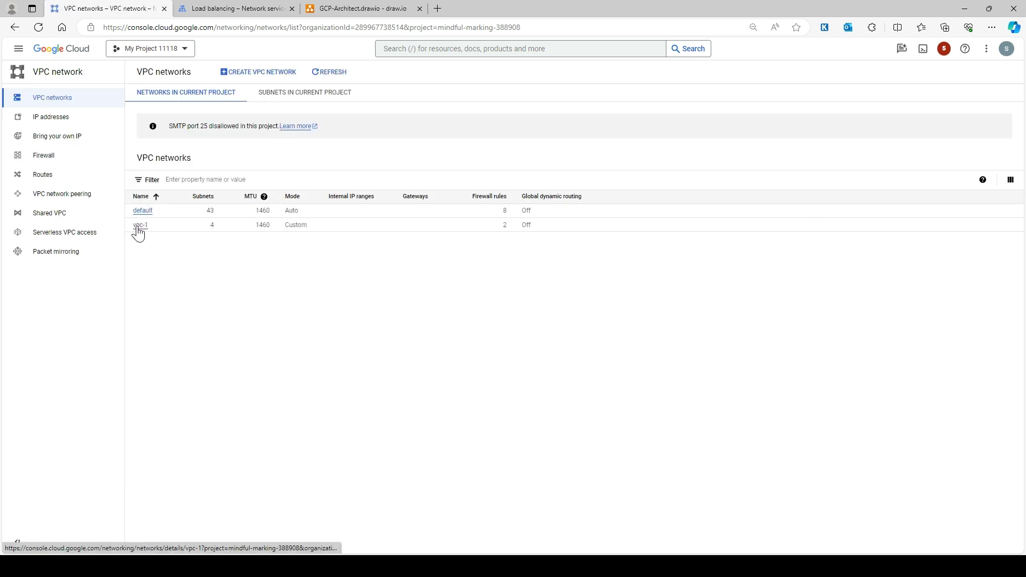
left_click(138, 230)
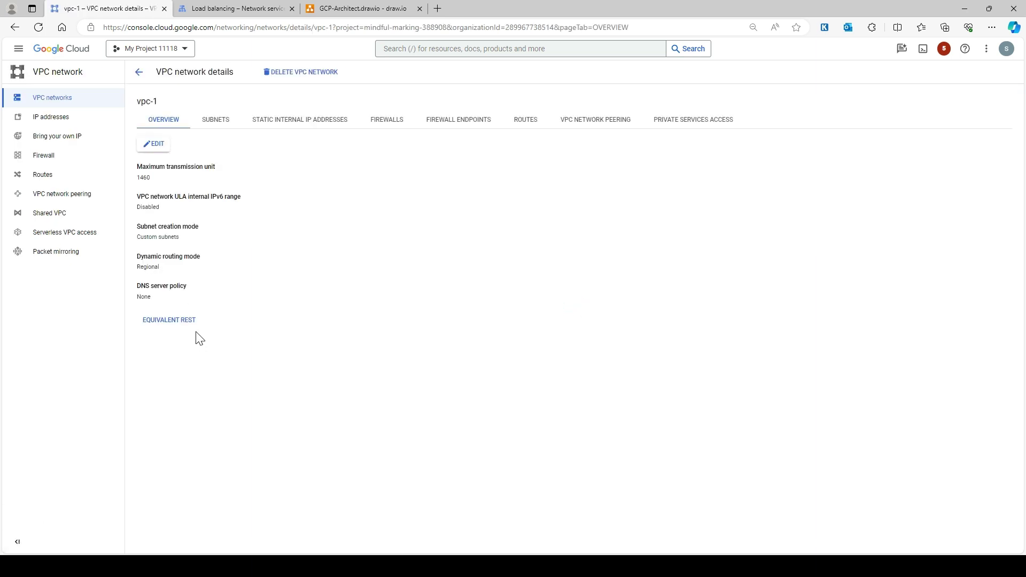
left_click(217, 121)
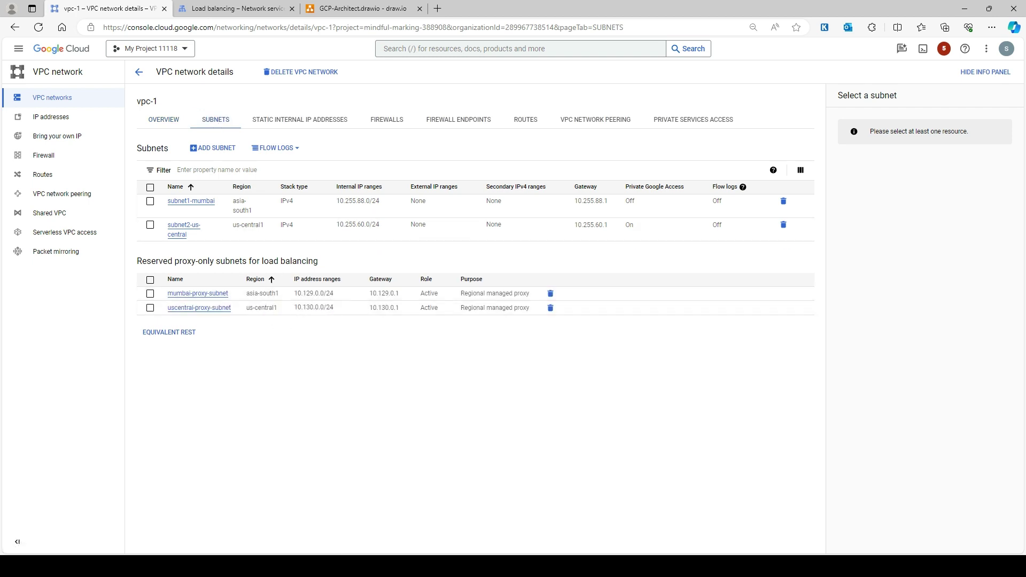
key("alt+Tab")
left_click(80, 127)
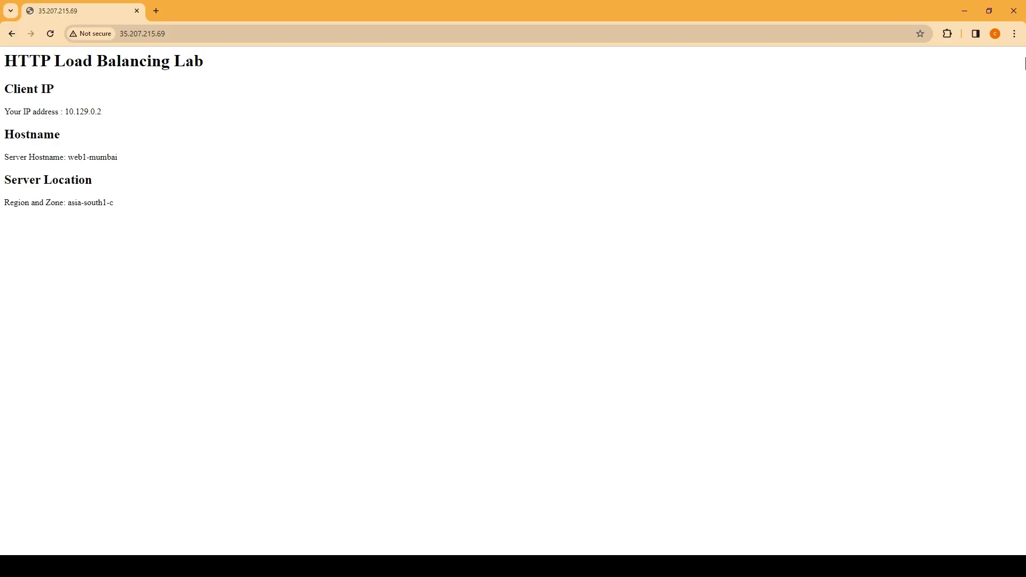
left_click(964, 11)
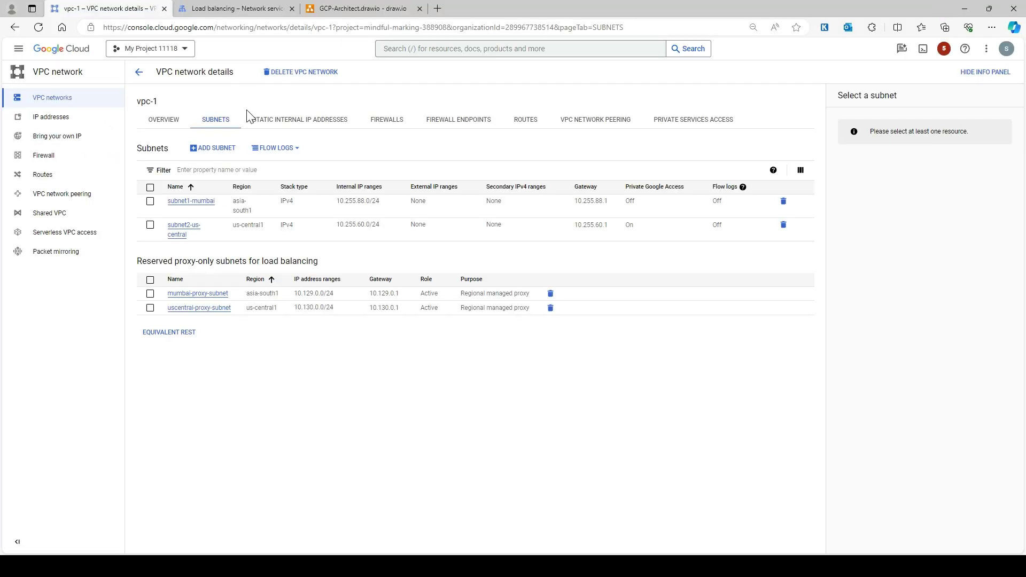
Open the load balancer details of regional-elb-uscentral from Load balancing in the host project
left_click(24, 53)
left_click(306, 337)
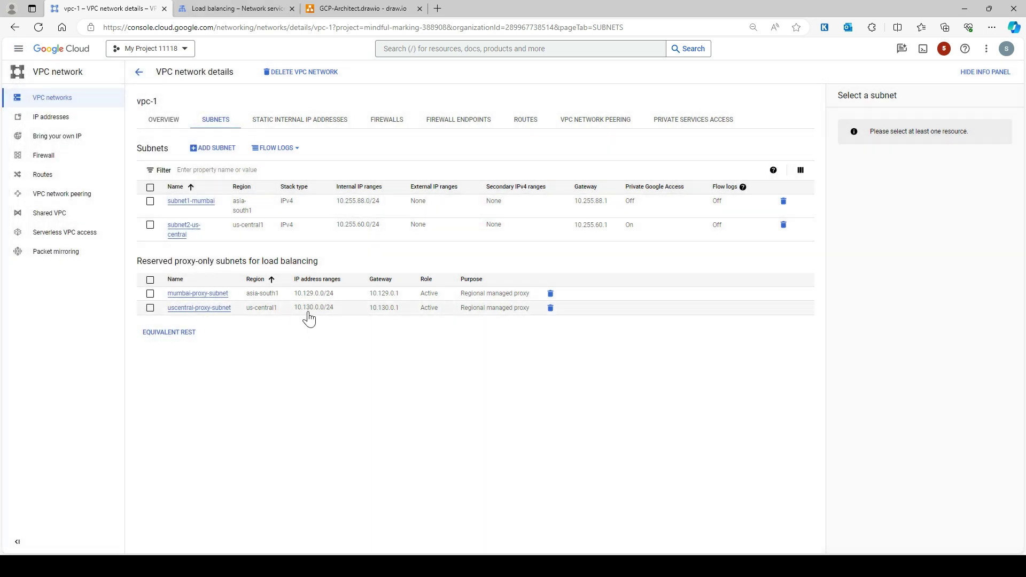
left_click(18, 49)
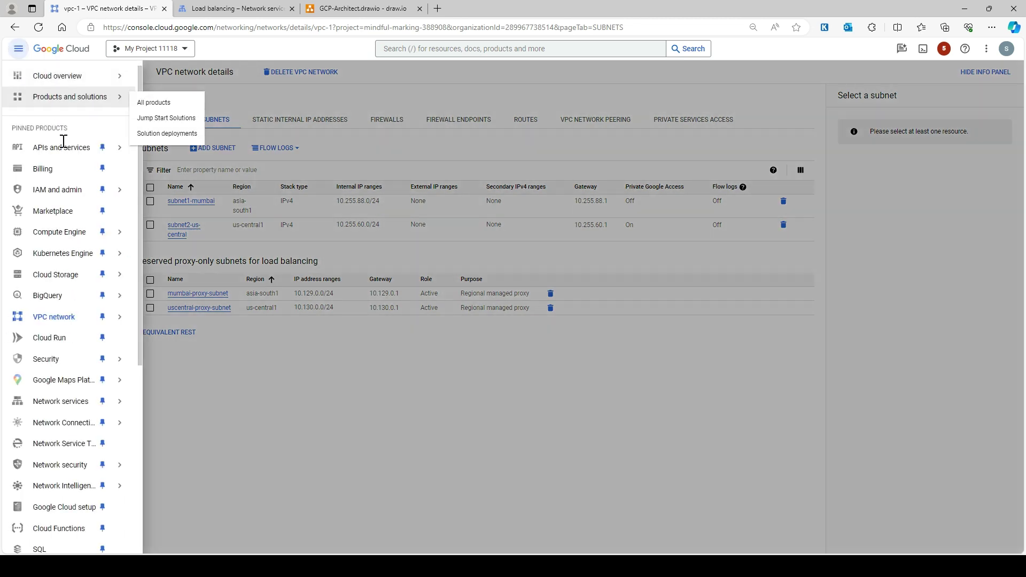
mouse_move(107, 401)
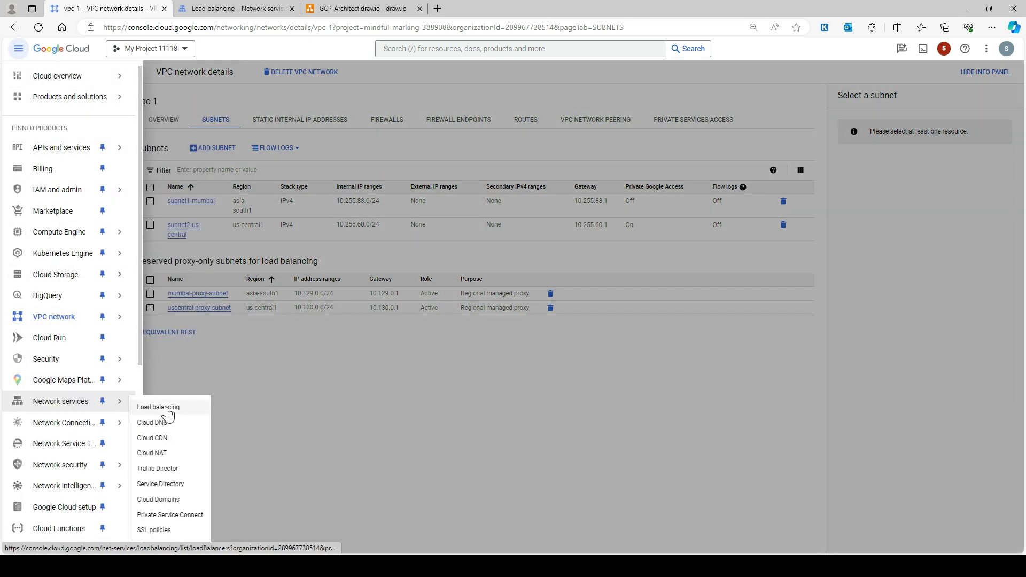
left_click(158, 407)
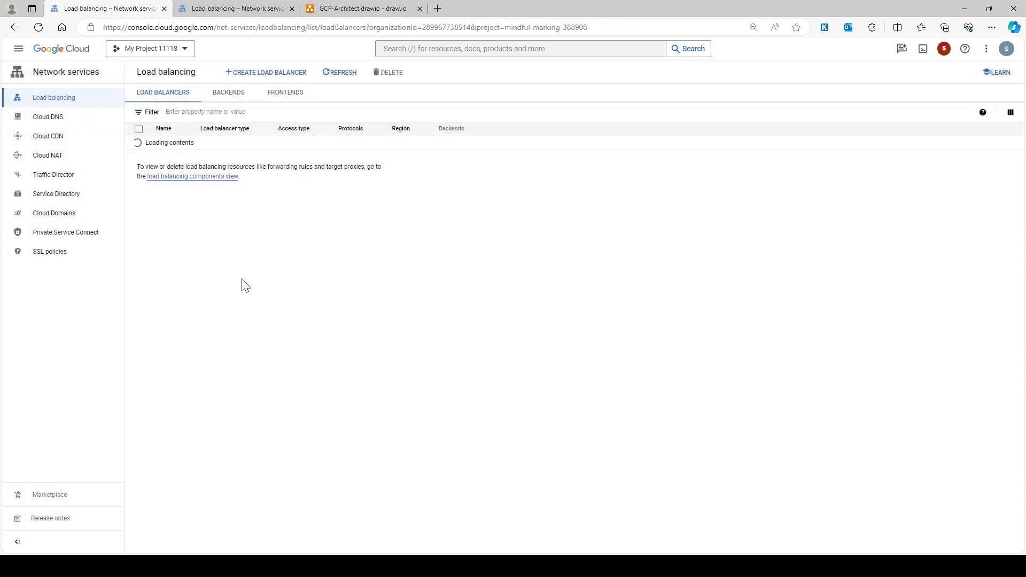
left_click(187, 157)
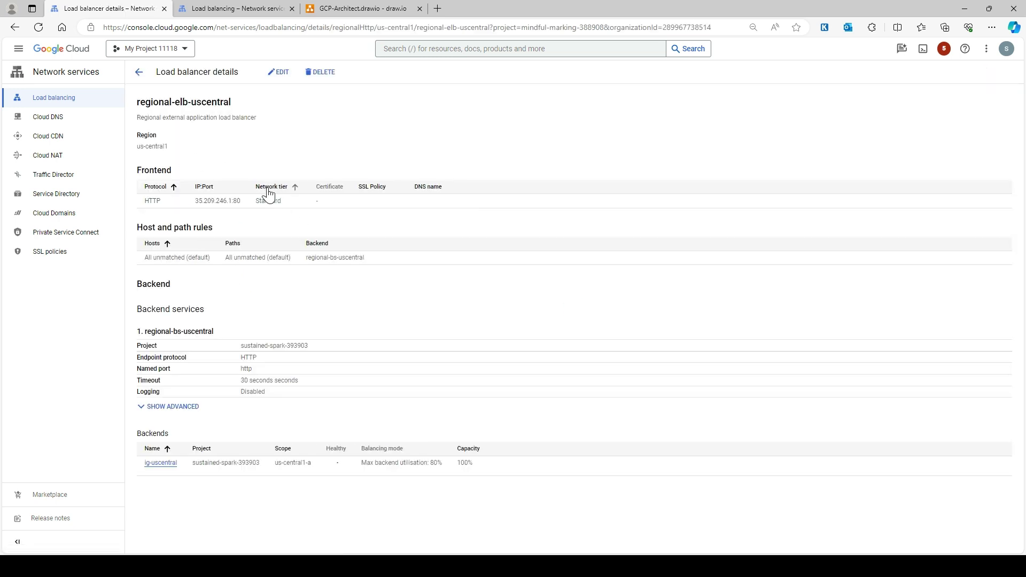
Copy the frontend IP address 35.209.246.1 of regional-elb-uscentral and open it in Chrome
left_click_drag(194, 204, 226, 207)
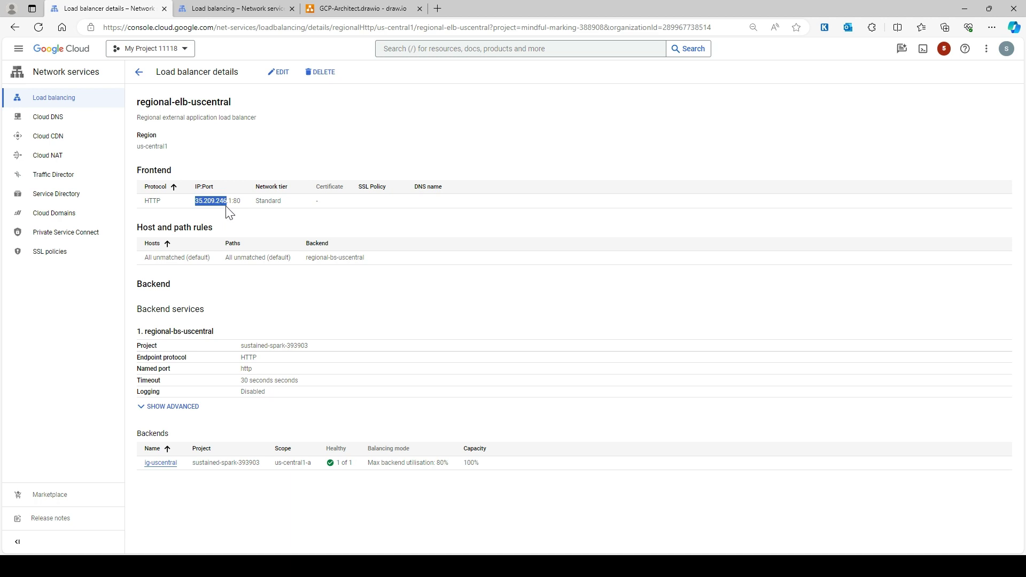
left_click(235, 215)
left_click_drag(233, 203, 192, 208)
key("ctrl+c")
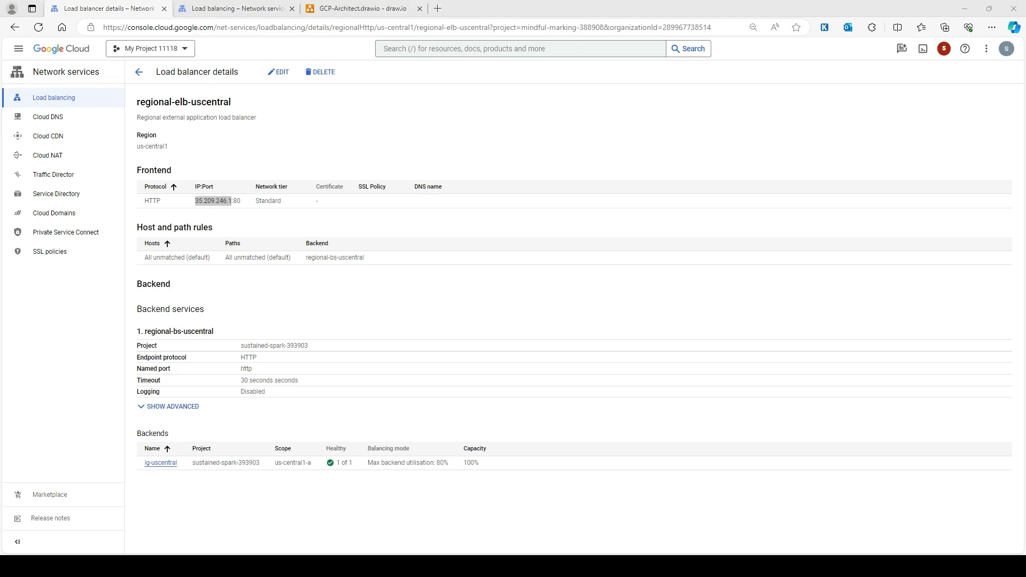
left_click(158, 11)
key("ctrl+v")
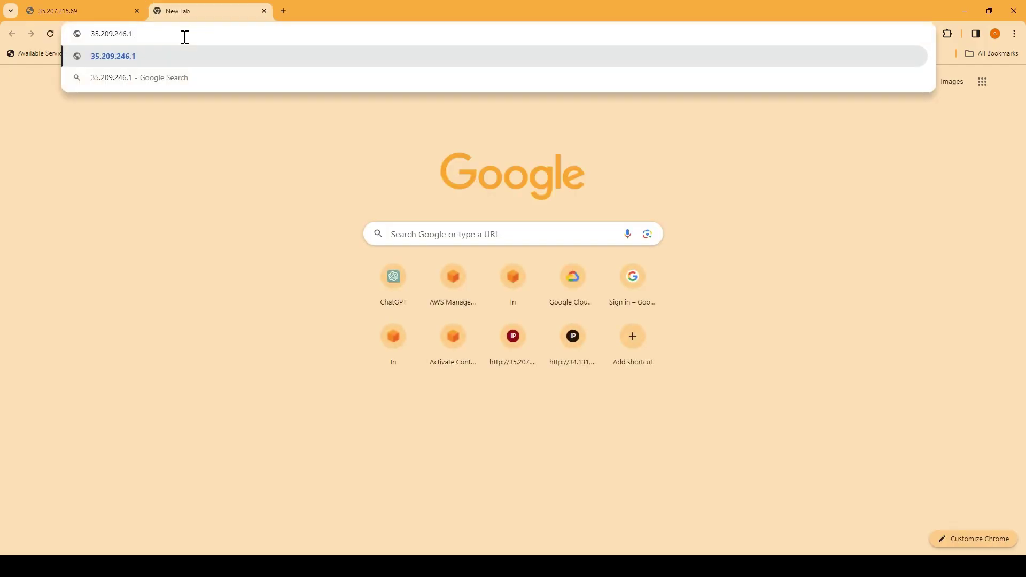
key("Return")
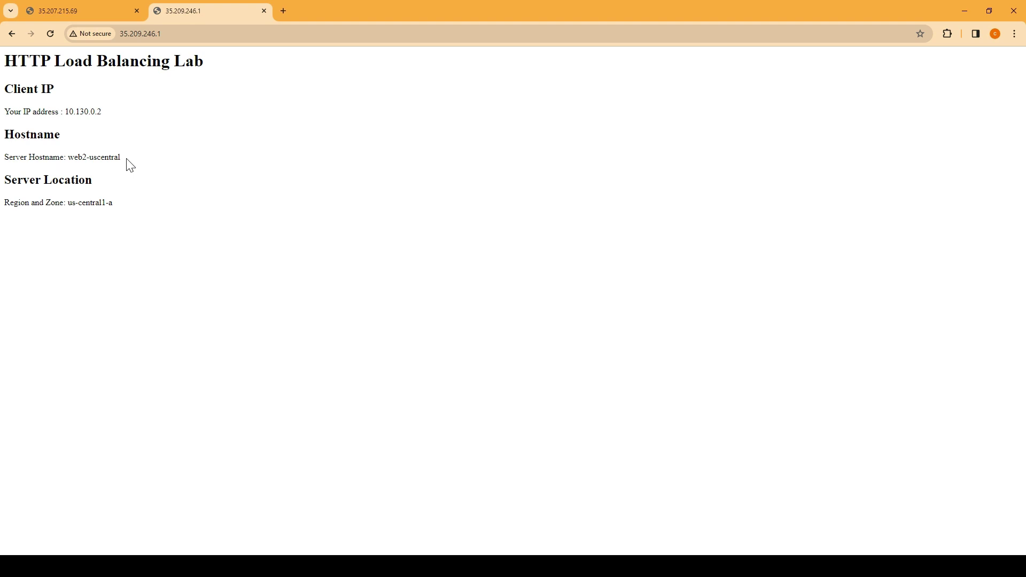
Check the server hostname and client IP address on the us-central1 load balancer's test page and return to the load balancer details
left_click_drag(122, 158, 74, 168)
left_click_drag(65, 111, 93, 111)
left_click(163, 213)
left_click(964, 10)
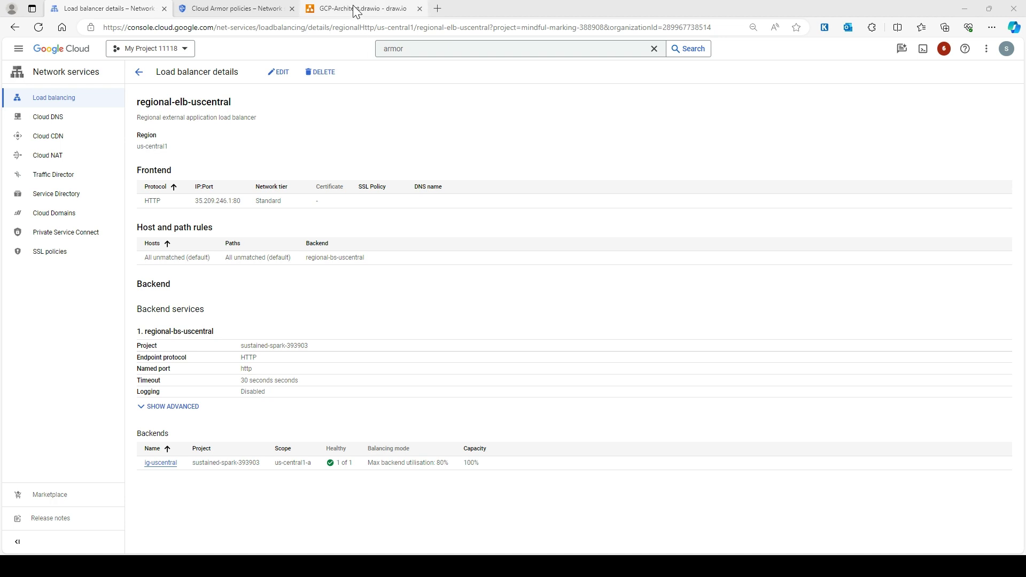
Examine the Cloud DNS, Cloud Armor and Regional ELB paths between both projects in the GCP-Architect.drawio diagram and return to the load balancer details
left_click(357, 9)
left_click_drag(537, 534, 598, 528)
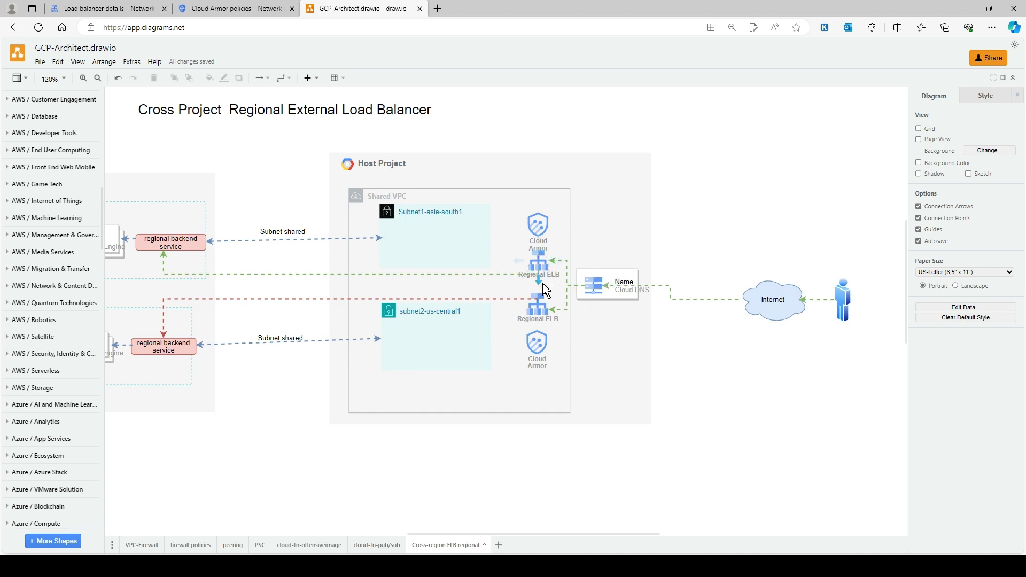
left_click_drag(503, 535, 439, 532)
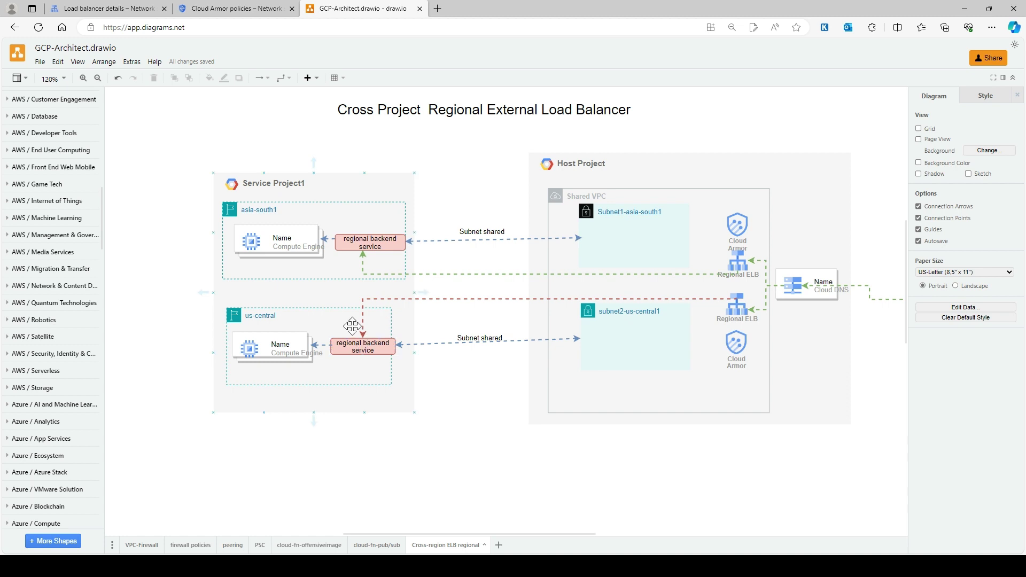
left_click(102, 7)
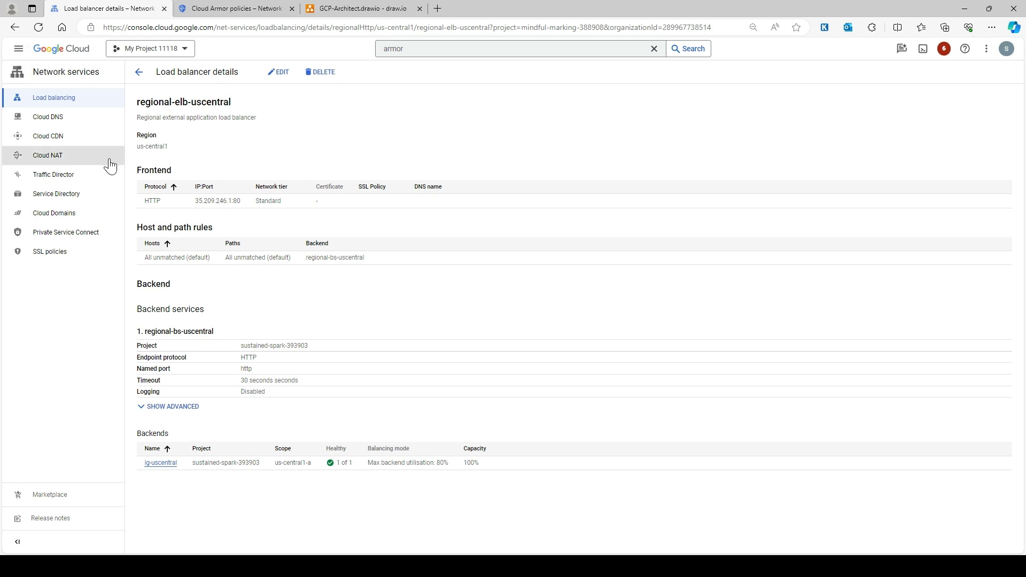
Begin a record set with routing policy in the example-com Cloud DNS zone and proceed to the routing policy type
left_click(43, 117)
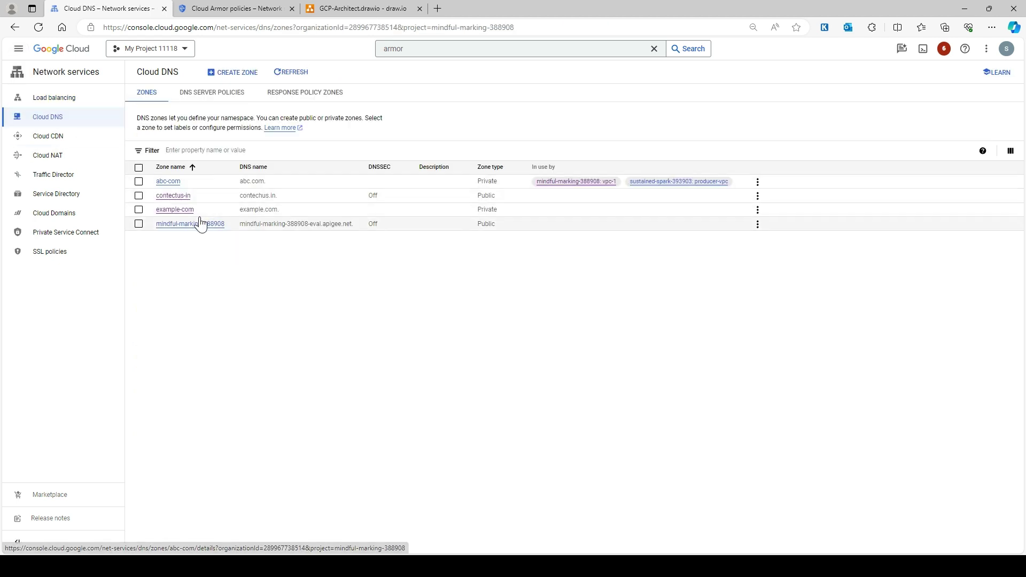
left_click(184, 213)
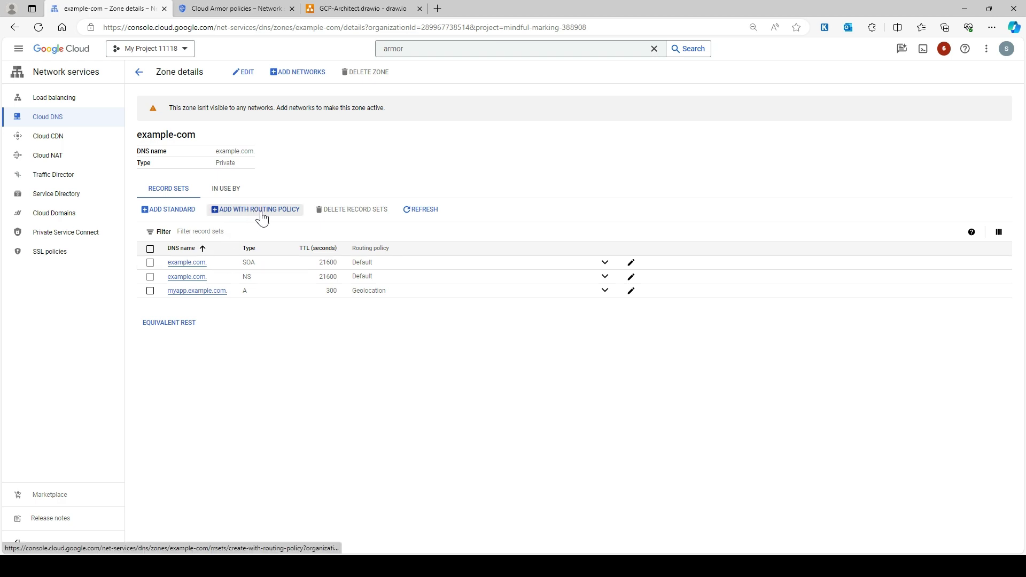
left_click(263, 216)
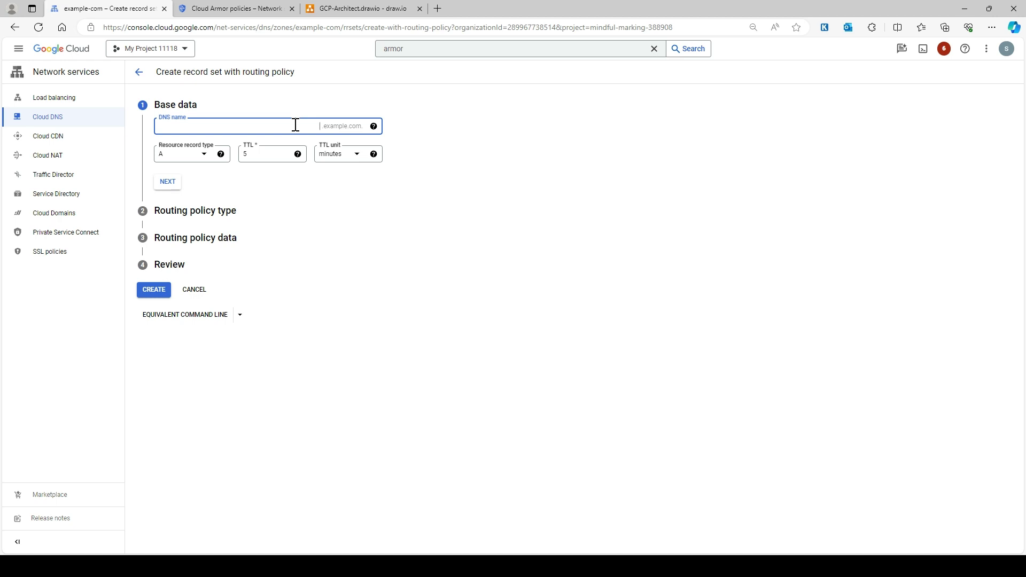
left_click(165, 183)
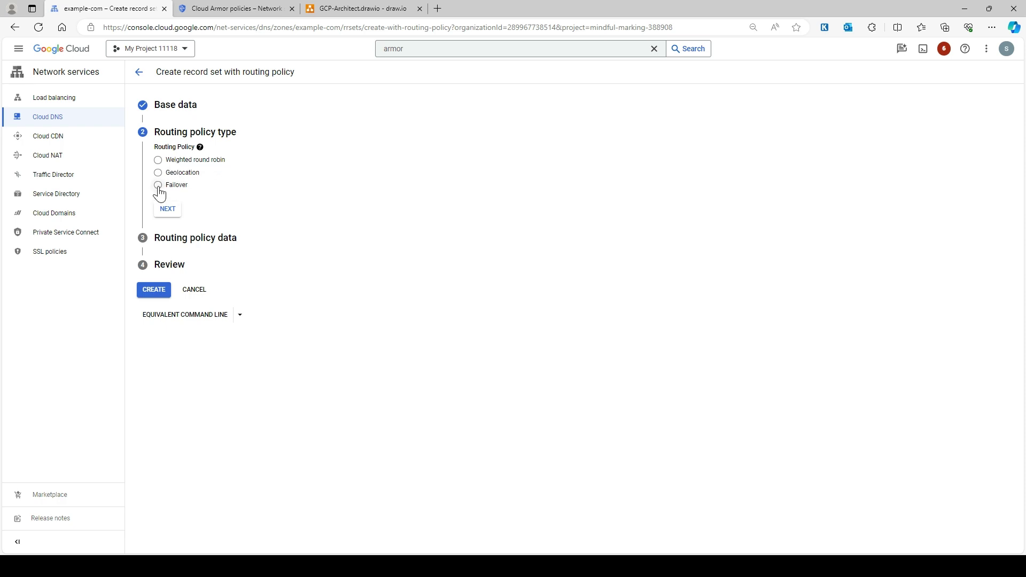
Consult the asia-south1 backend path in the architecture diagram, return to the record set form and choose Geolocation routing
left_click(355, 8)
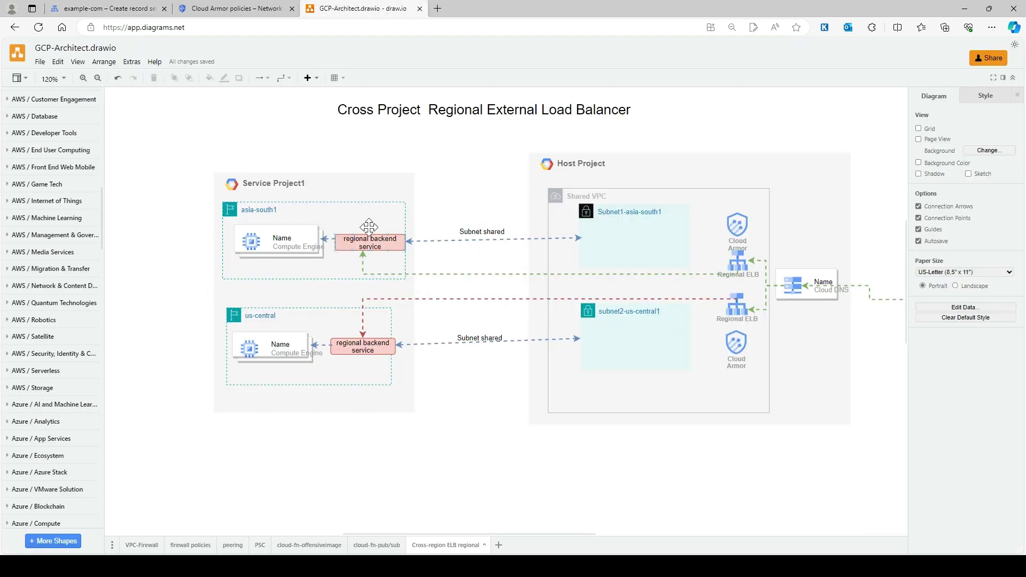
left_click(344, 238)
left_click(134, 8)
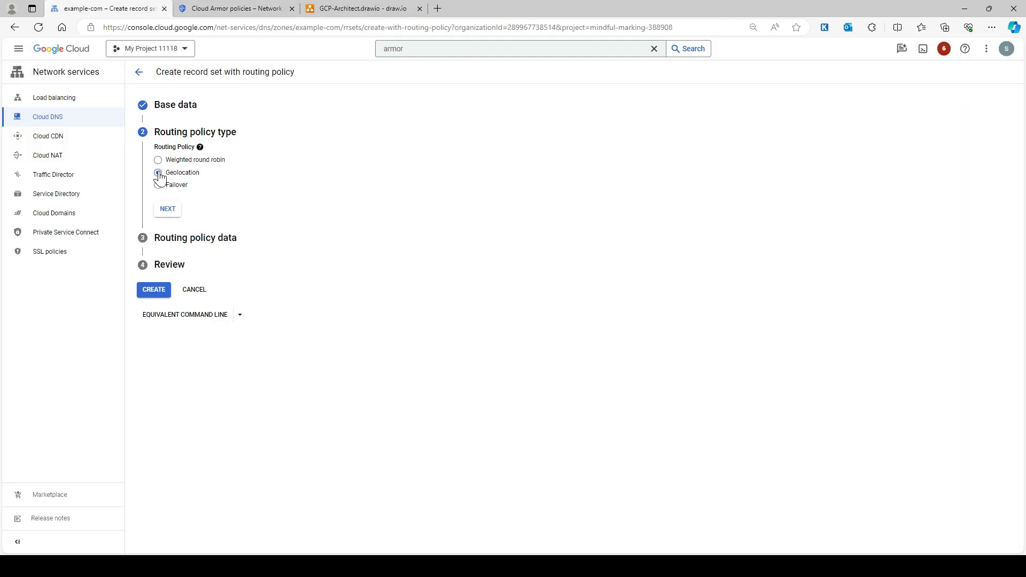
Recolor the diagram's red connector from the us-central1 Regional ELB to its backend service green and return to the record set form
left_click(344, 8)
left_click(468, 298)
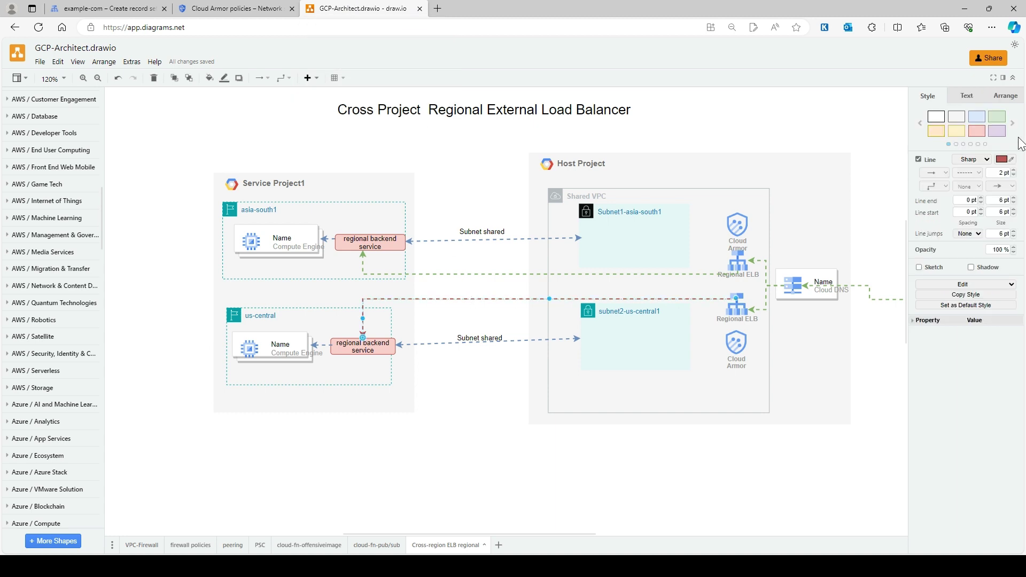
left_click(994, 118)
left_click(102, 8)
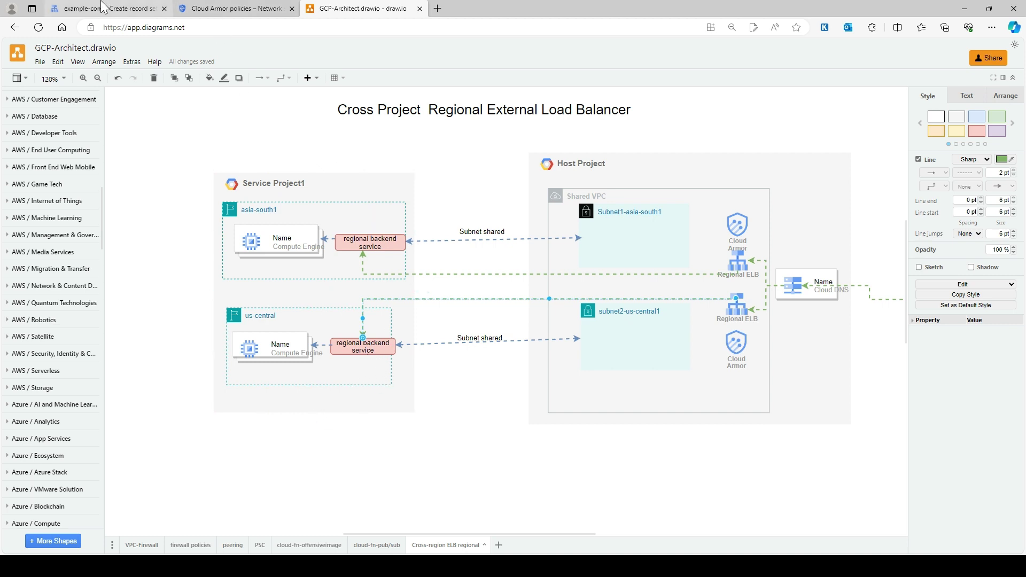
Choose Weighted round robin routing, compare it with the traffic paths in the diagram, and leave the form without creating the record set
left_click(184, 161)
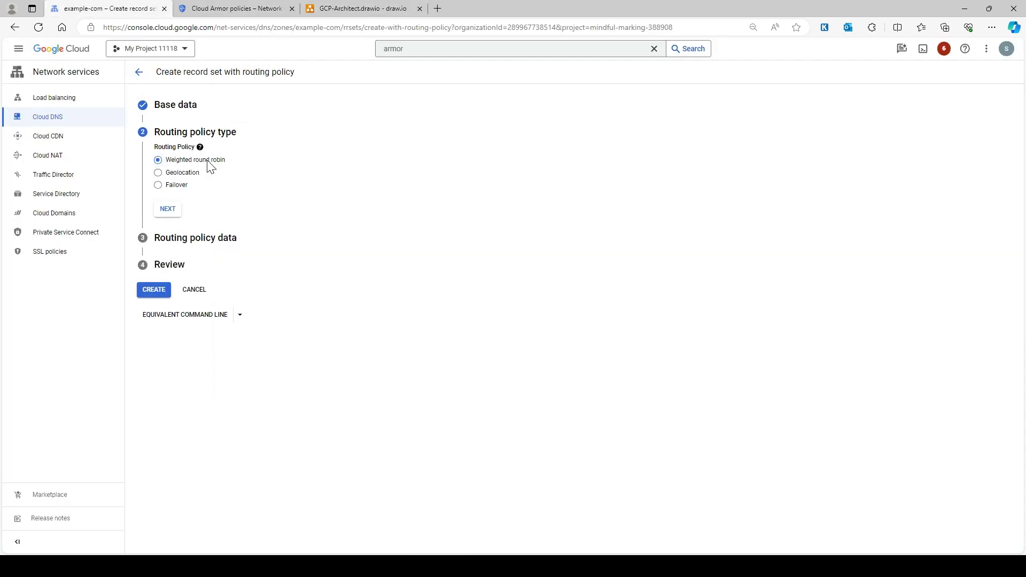
left_click(354, 8)
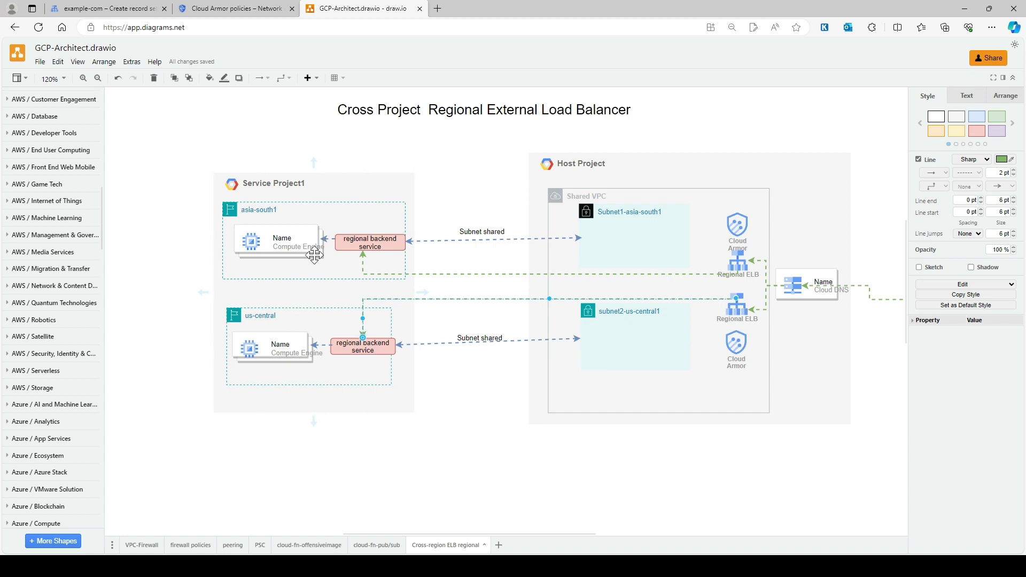
left_click(128, 10)
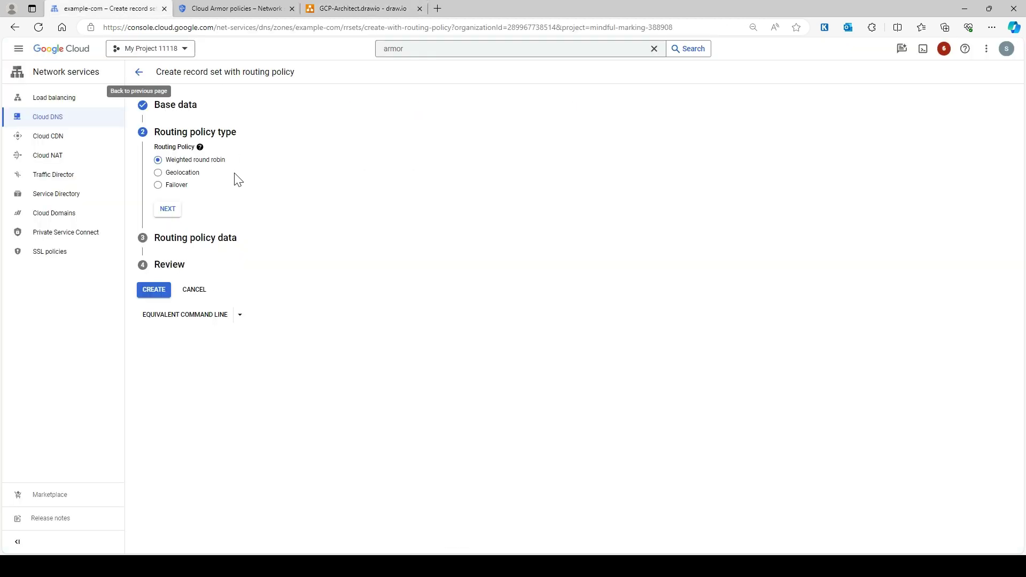
left_click(139, 73)
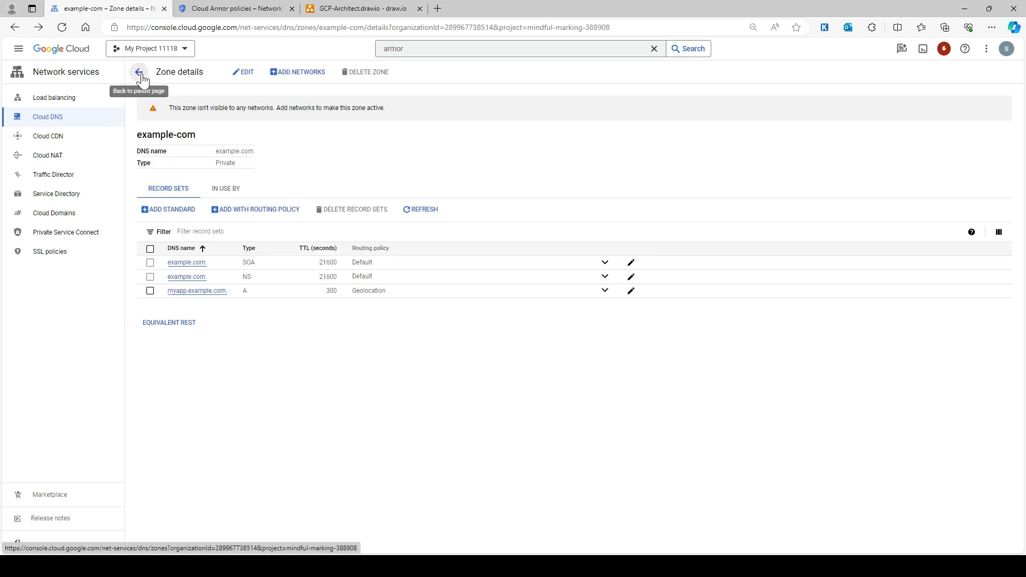
Examine the diagram's path from the internet through Cloud DNS and the host project's Regional ELBs to the service project's backends
left_click(340, 8)
left_click(737, 411)
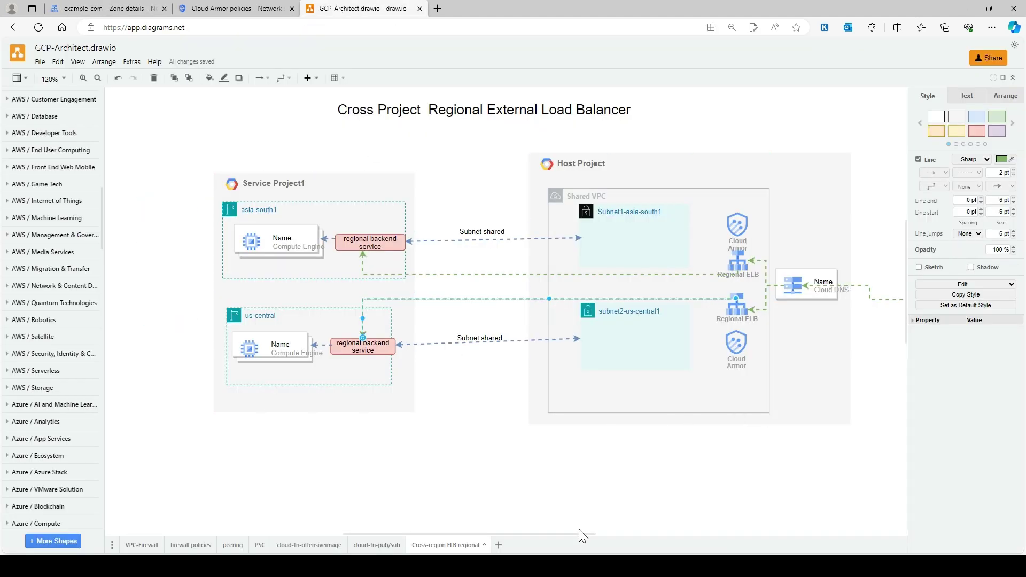
left_click_drag(579, 533, 636, 525)
left_click(562, 223)
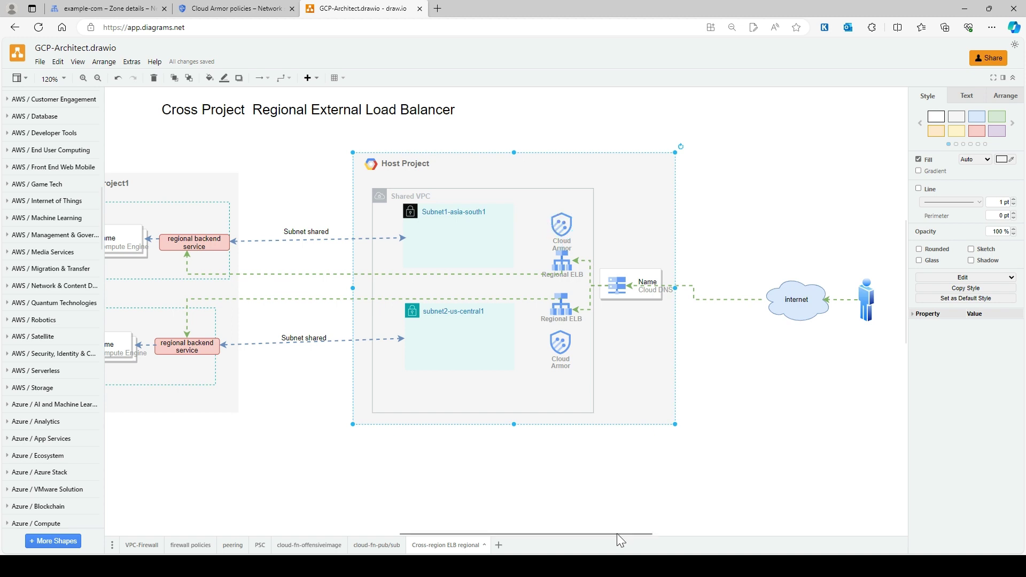
left_click_drag(617, 533, 586, 532)
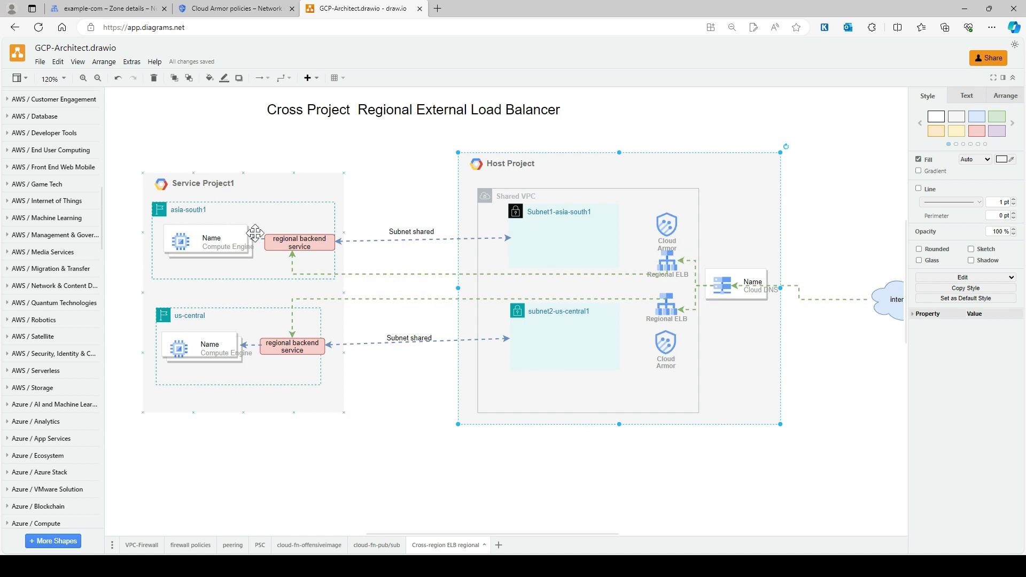
Start a new Cloud Armor security policy named polic1 in the service project My Project 26526
left_click(235, 9)
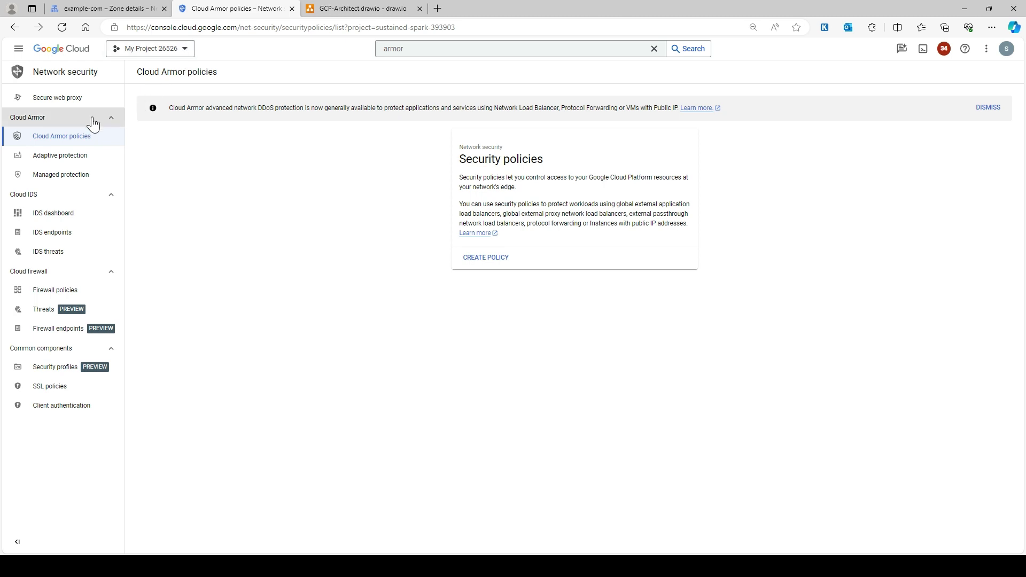
left_click(84, 144)
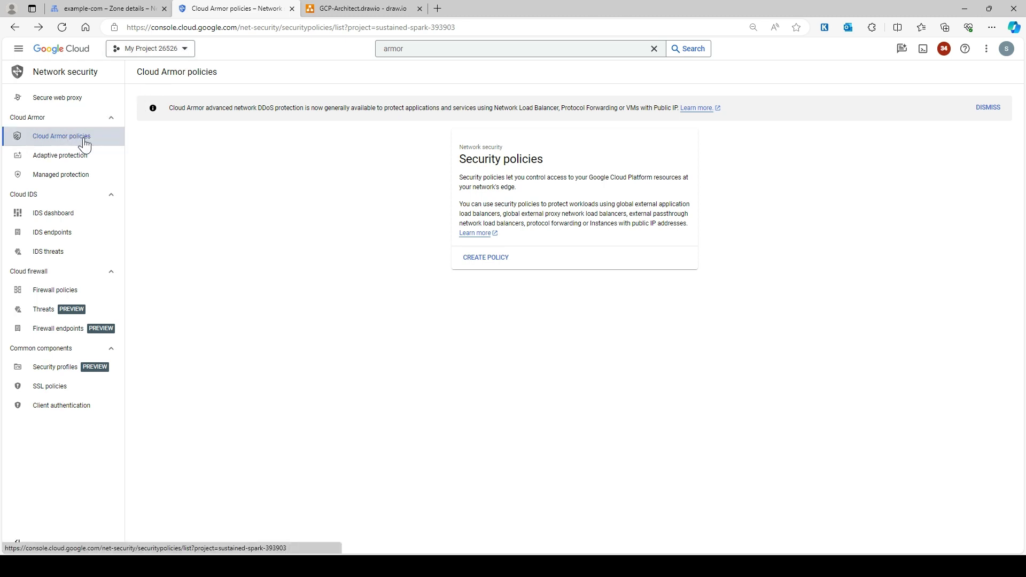
left_click(475, 258)
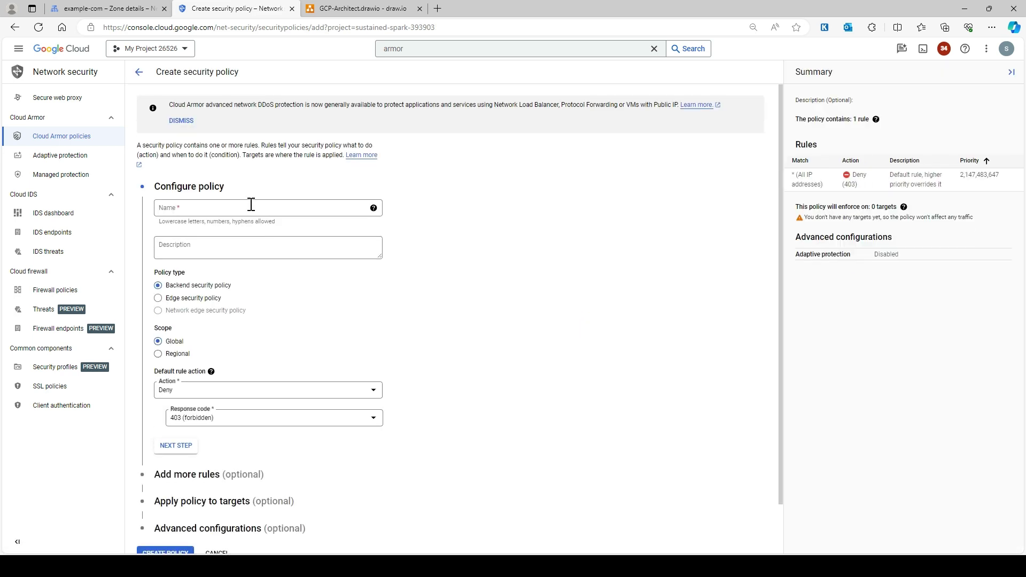
left_click(215, 208)
type("polic1")
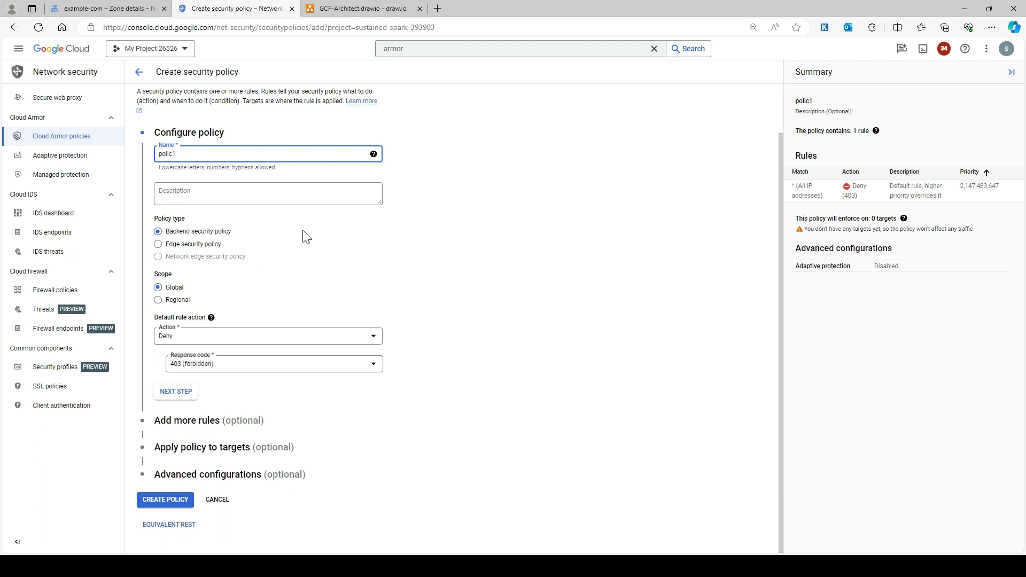
Keep Backend security policy as the type for polic1 and set its scope to Regional
left_click(312, 235)
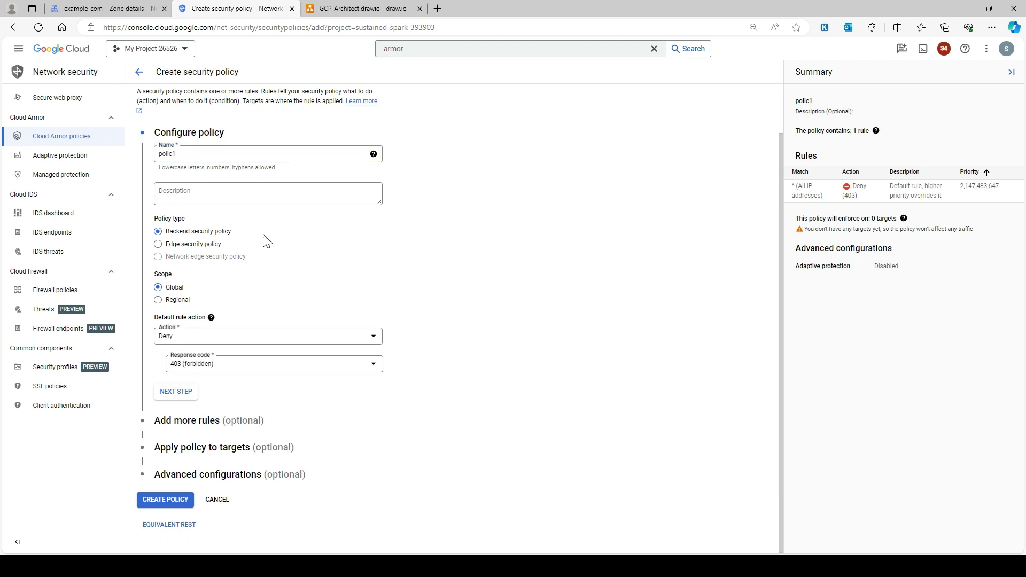
left_click_drag(235, 231, 161, 234)
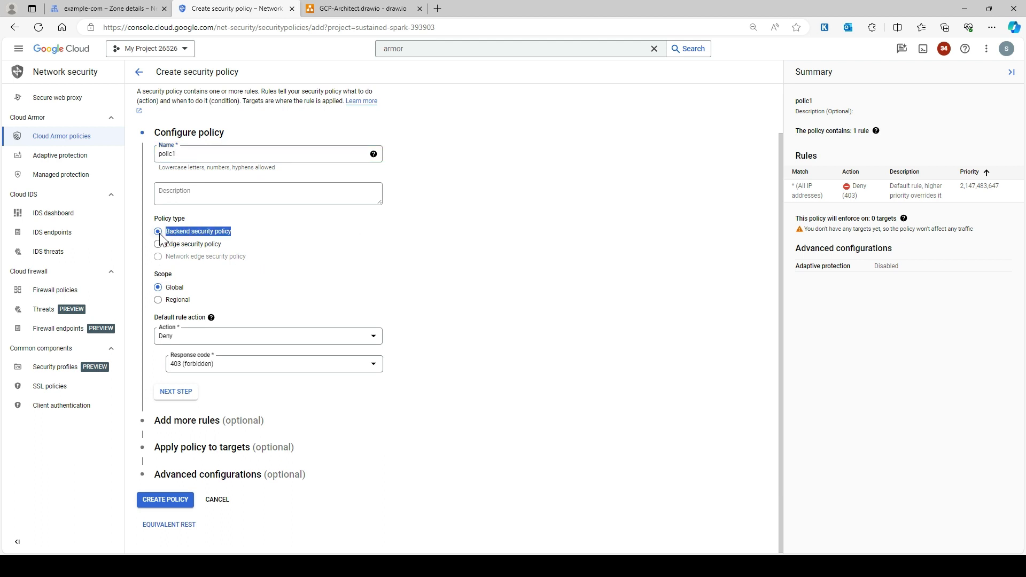
left_click(288, 281)
left_click(169, 301)
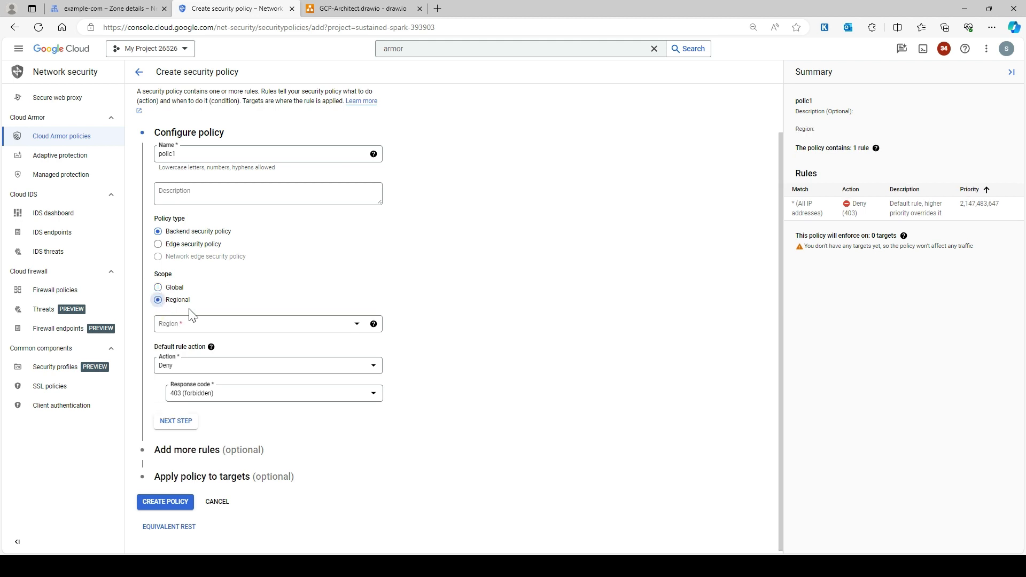
Set the region of the security policy polic1 to asia-south1 (Mumbai)
left_click(247, 323)
scroll(250, 386, "down", 8)
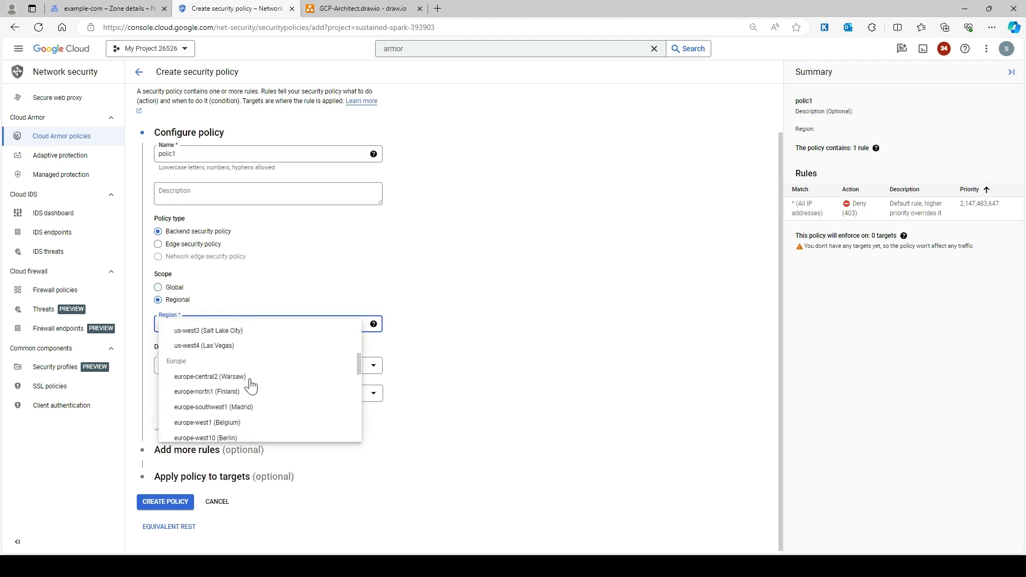
scroll(250, 386, "down", 4)
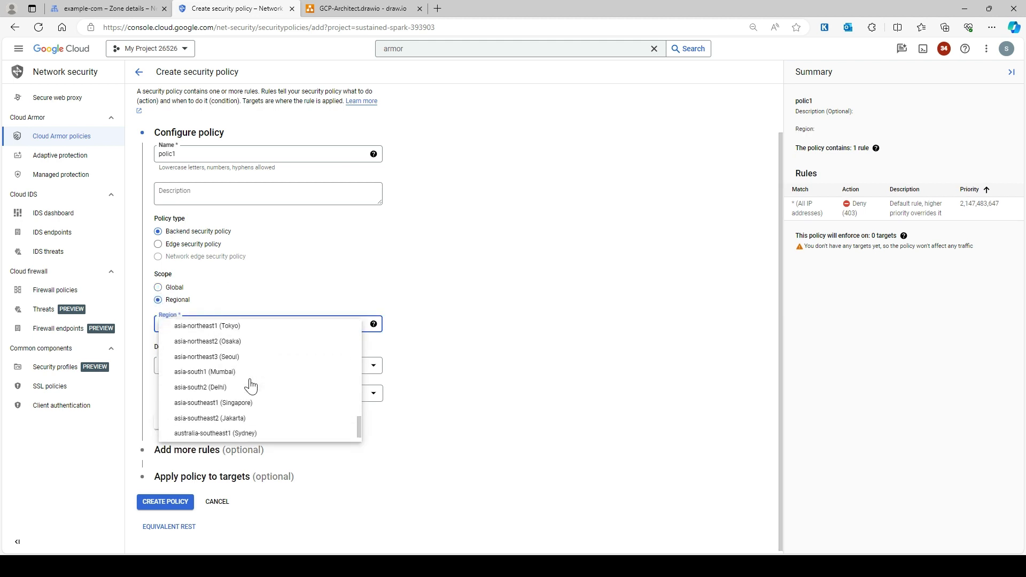
left_click(240, 366)
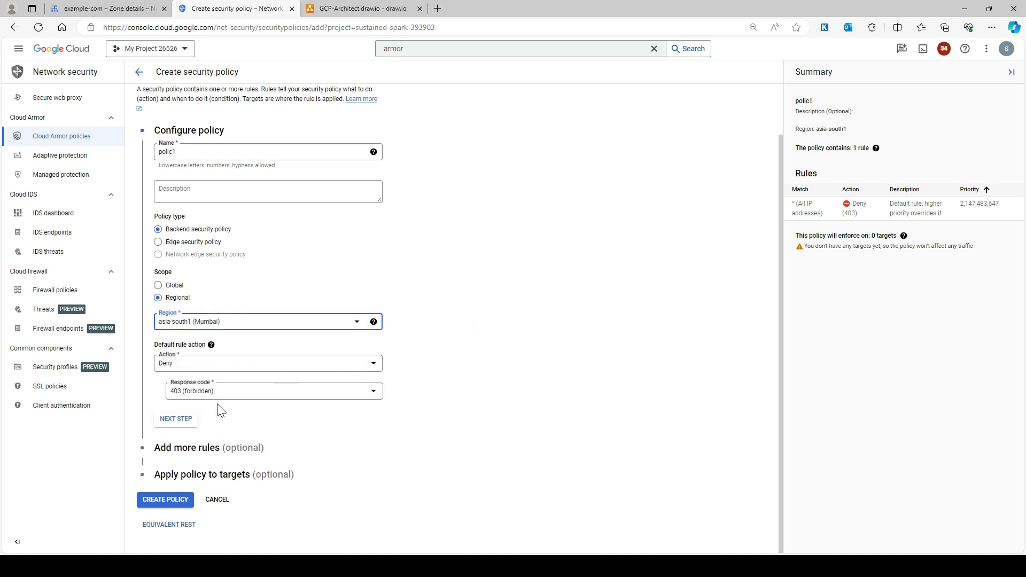
Add a new rule to polic1 and view its basic-mode condition and Deny action fields without filling them in
left_click(188, 424)
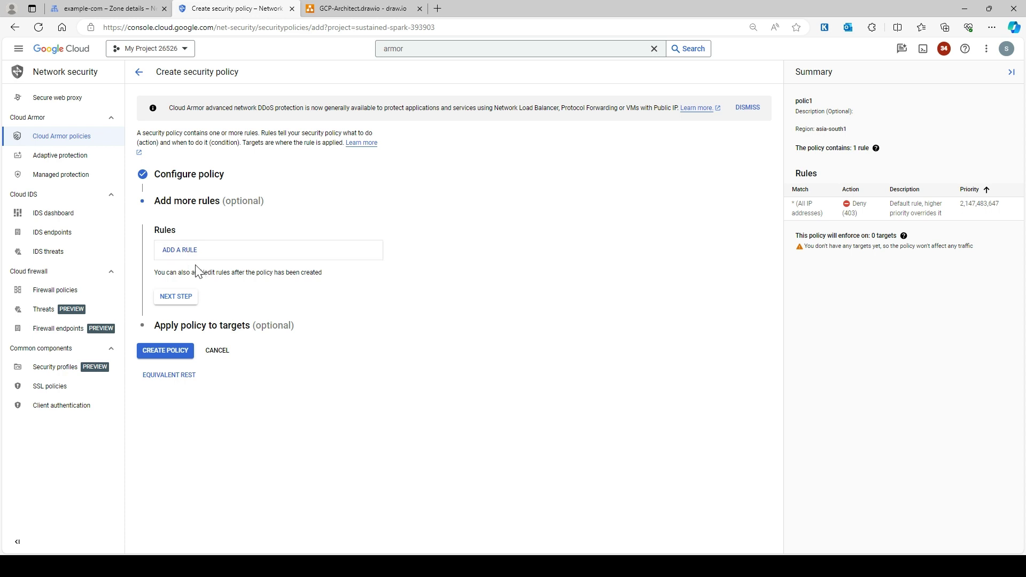
left_click(197, 259)
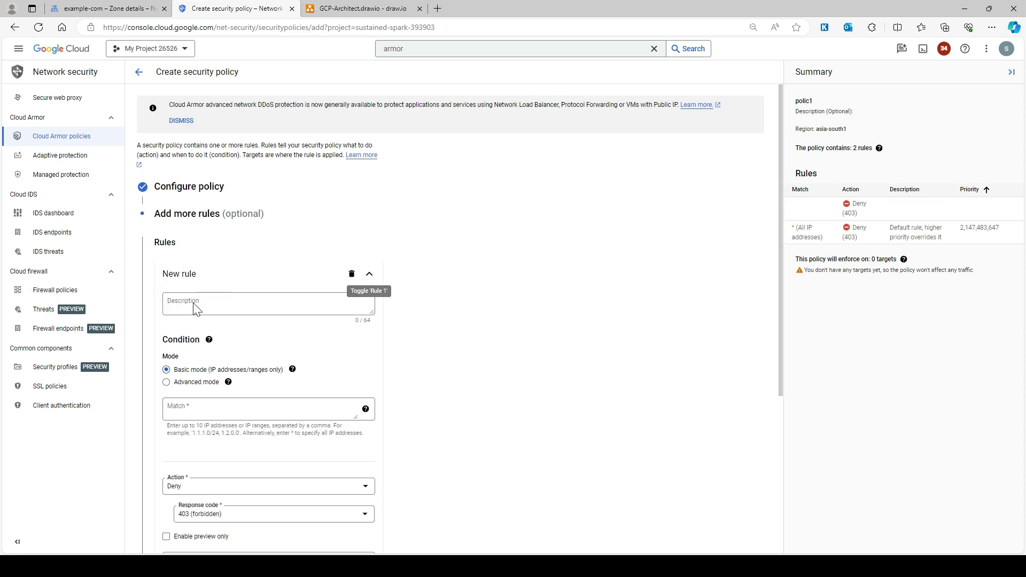
left_click(155, 215)
Add a load balancer backend service target, check which backend services are offered, and leave the form without creating the policy
left_click(196, 230)
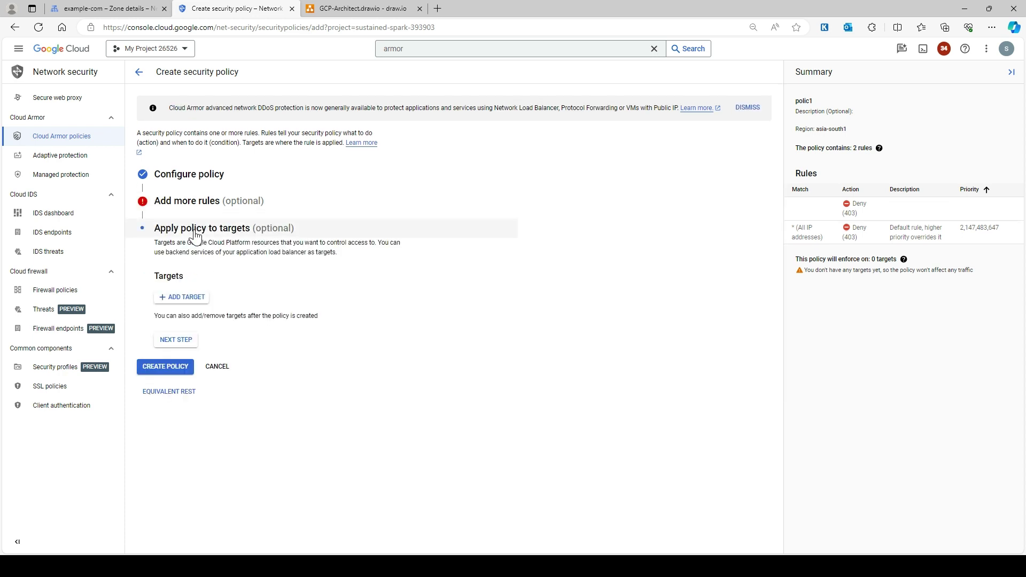
left_click(183, 297)
left_click(349, 319)
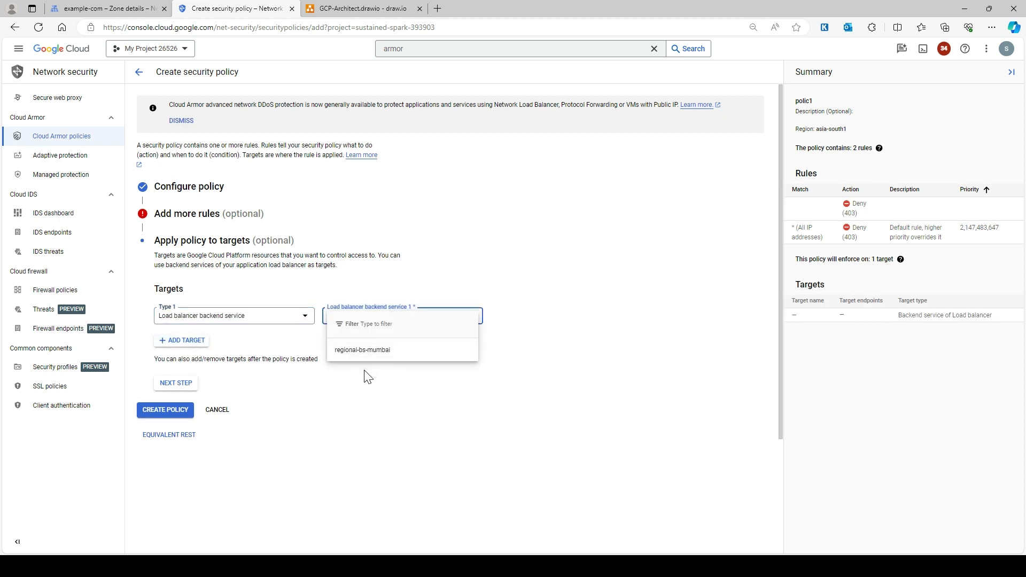
left_click(222, 338)
left_click(177, 374)
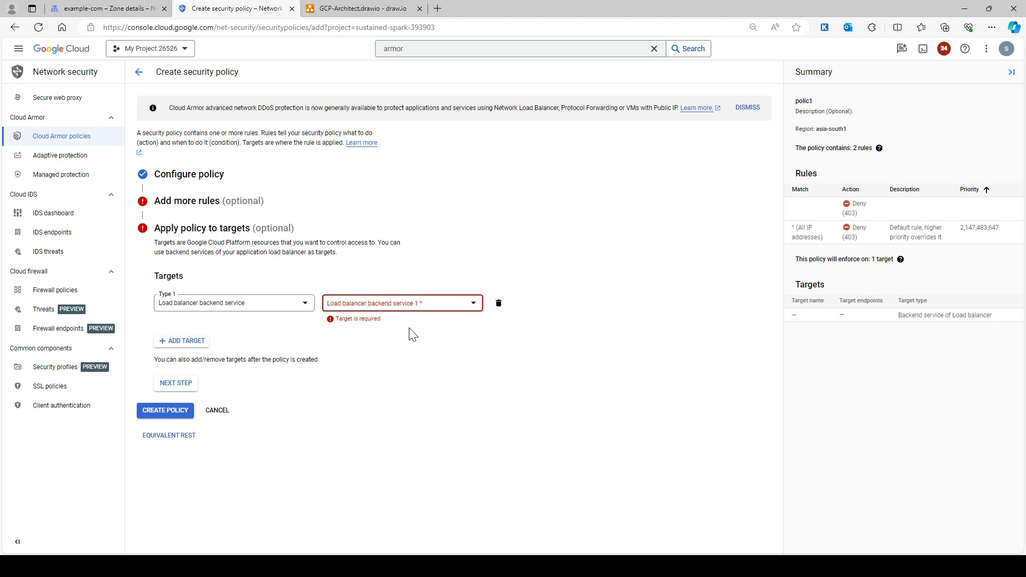
left_click(140, 73)
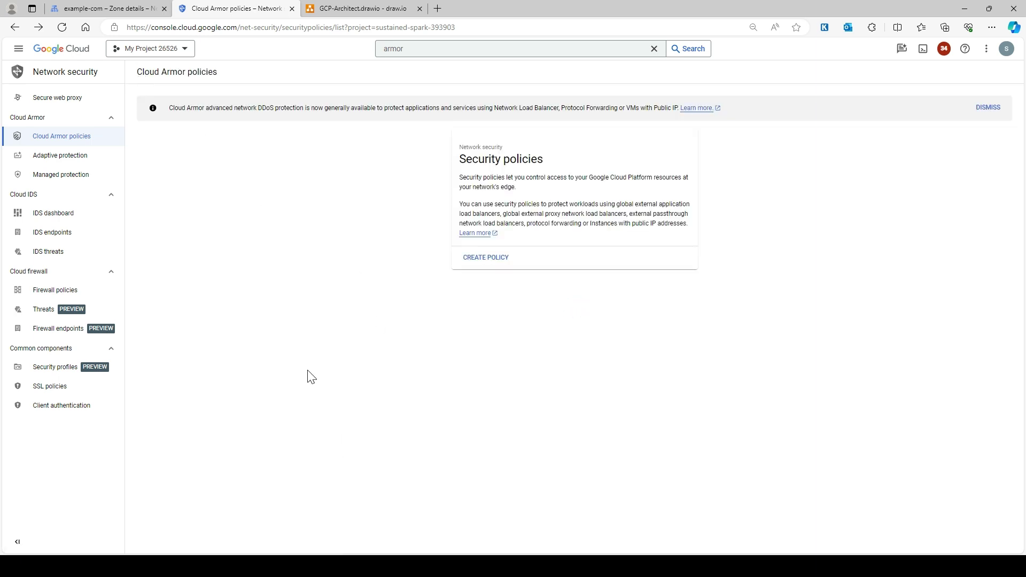
Revisit the example-com zone, then switch to the draw.io diagram and review the complete Cross Project Regional External Load Balancer architecture
left_click(114, 8)
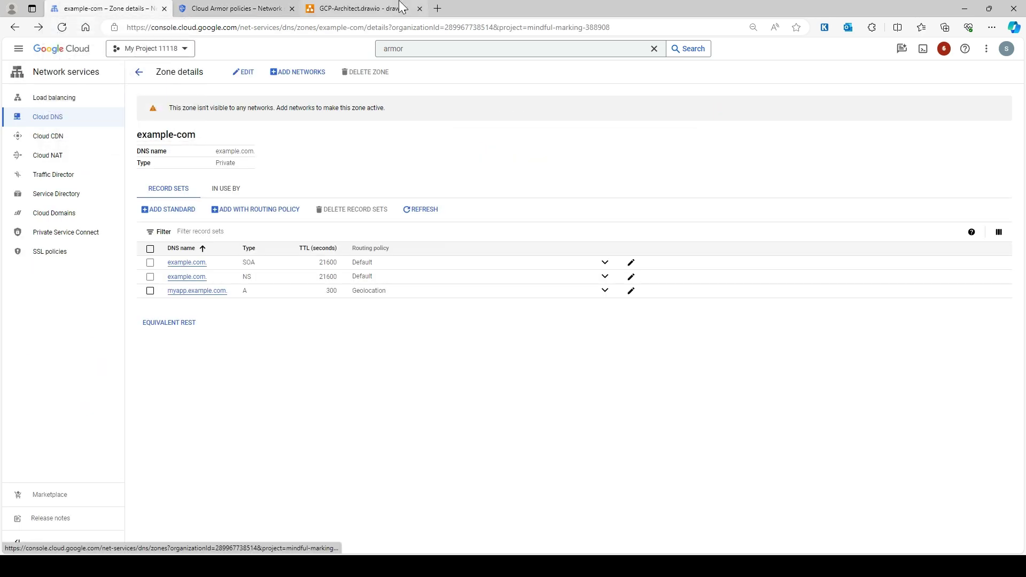
left_click(369, 8)
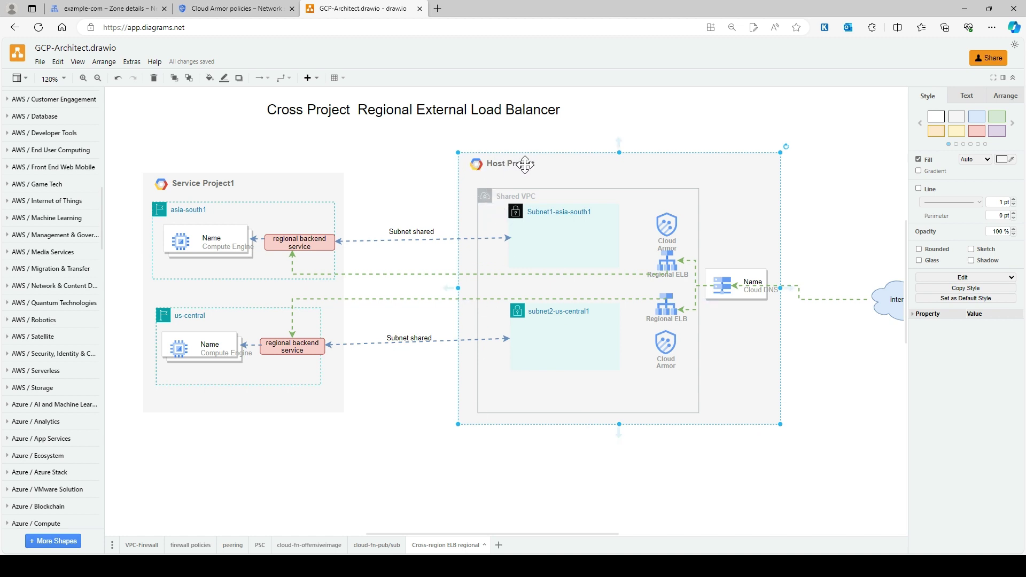
scroll(229, 429, "down", 2)
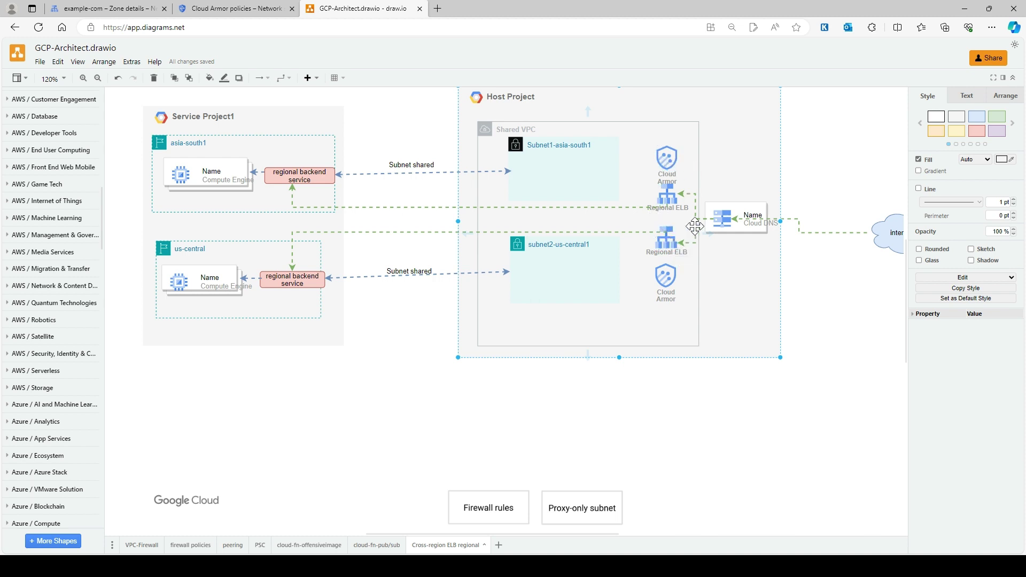
scroll(599, 256, "up", 3)
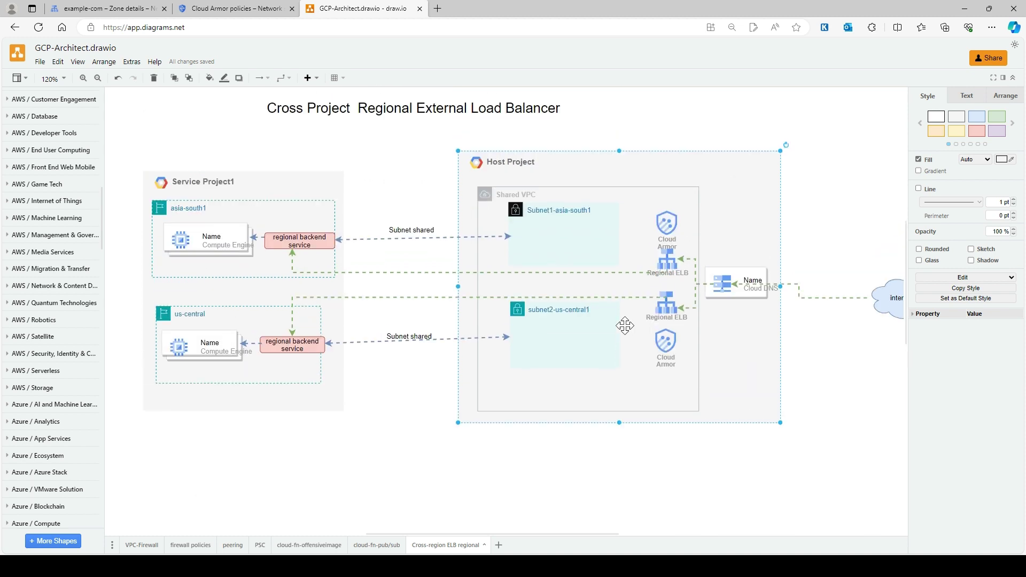
scroll(553, 341, "down", 3)
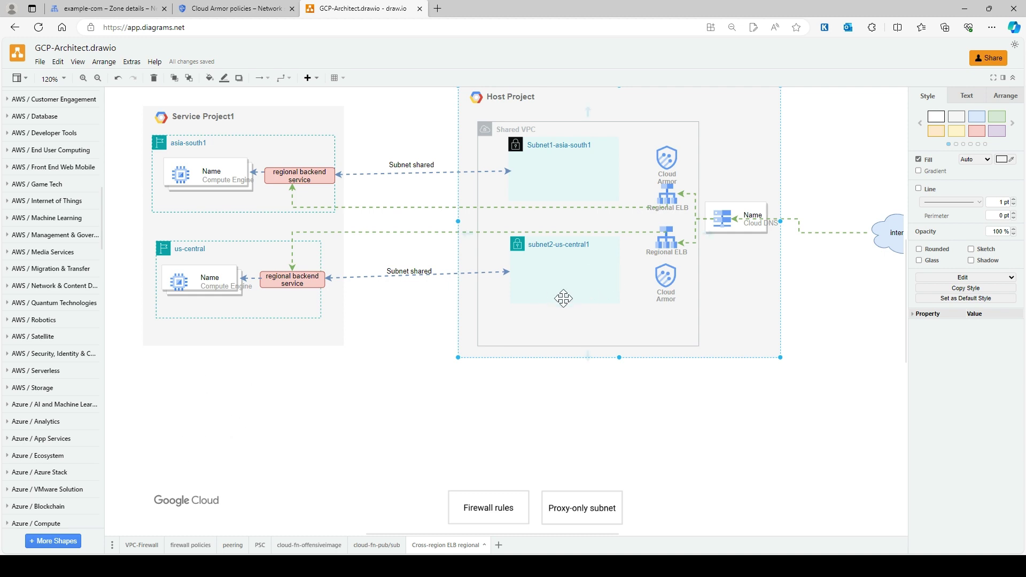
scroll(565, 297, "up", 3)
scroll(547, 356, "down", 3)
scroll(216, 406, "up", 2)
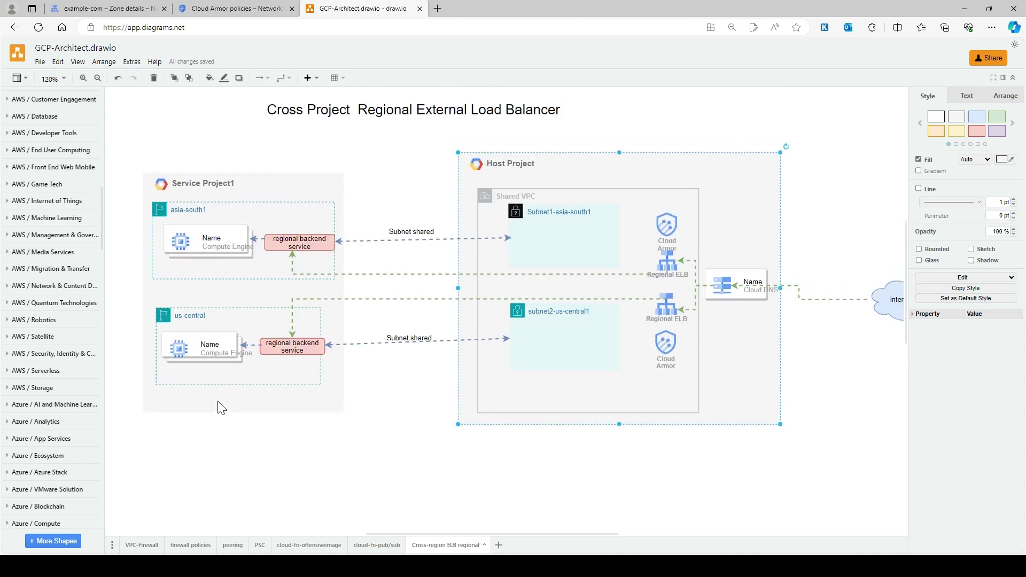